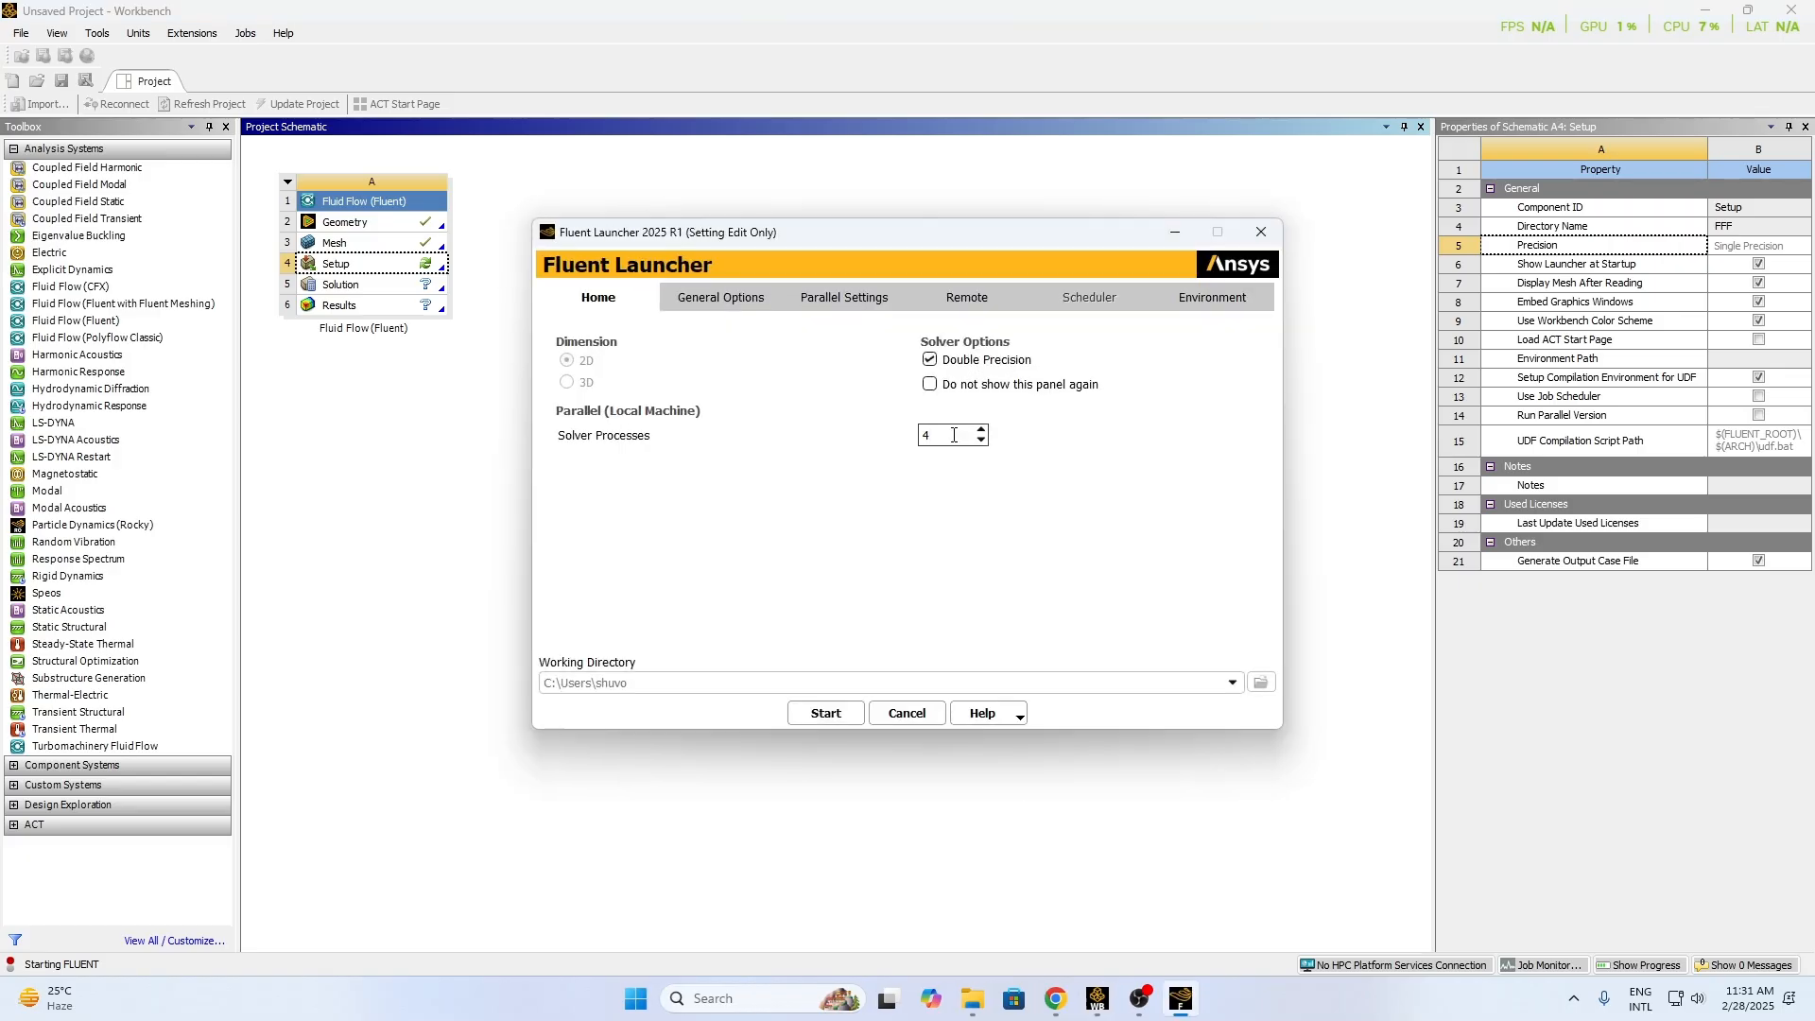
- Start the double-precision Fluent solver with 4 processes, bring its window to full size and dismiss the Key Behavioral Changes notice
click(844, 716)
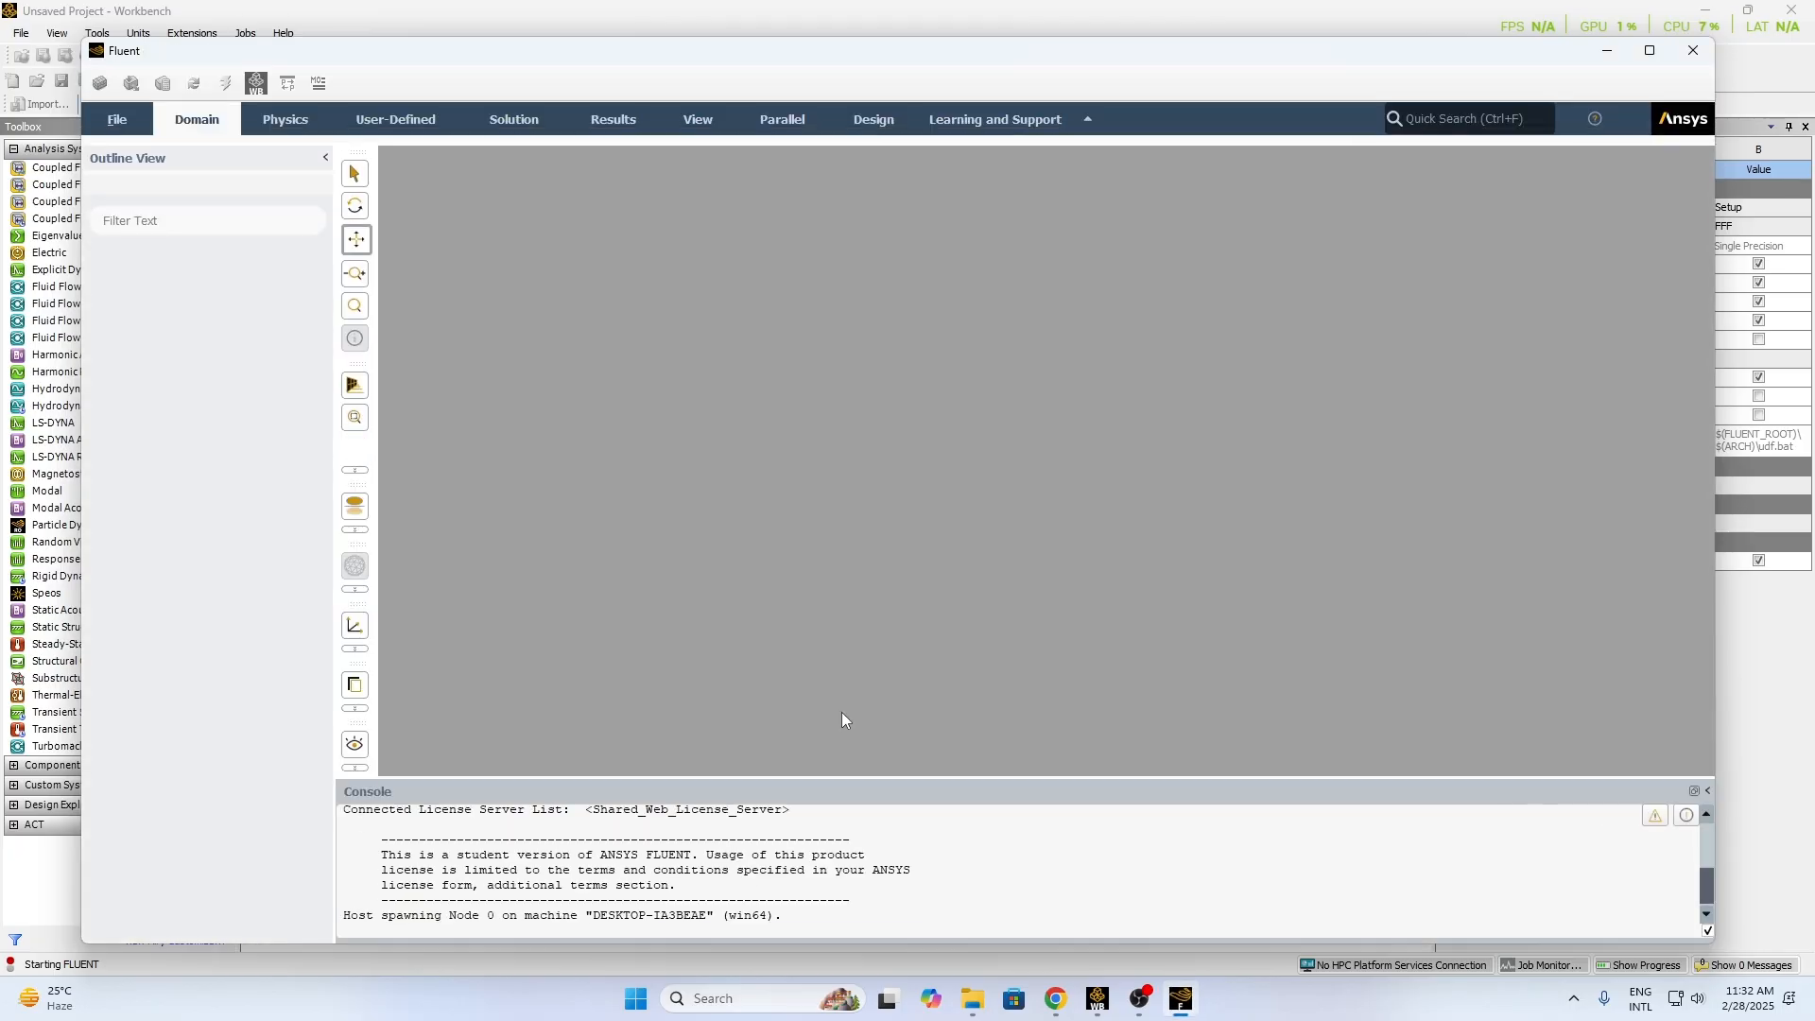
click(1116, 879)
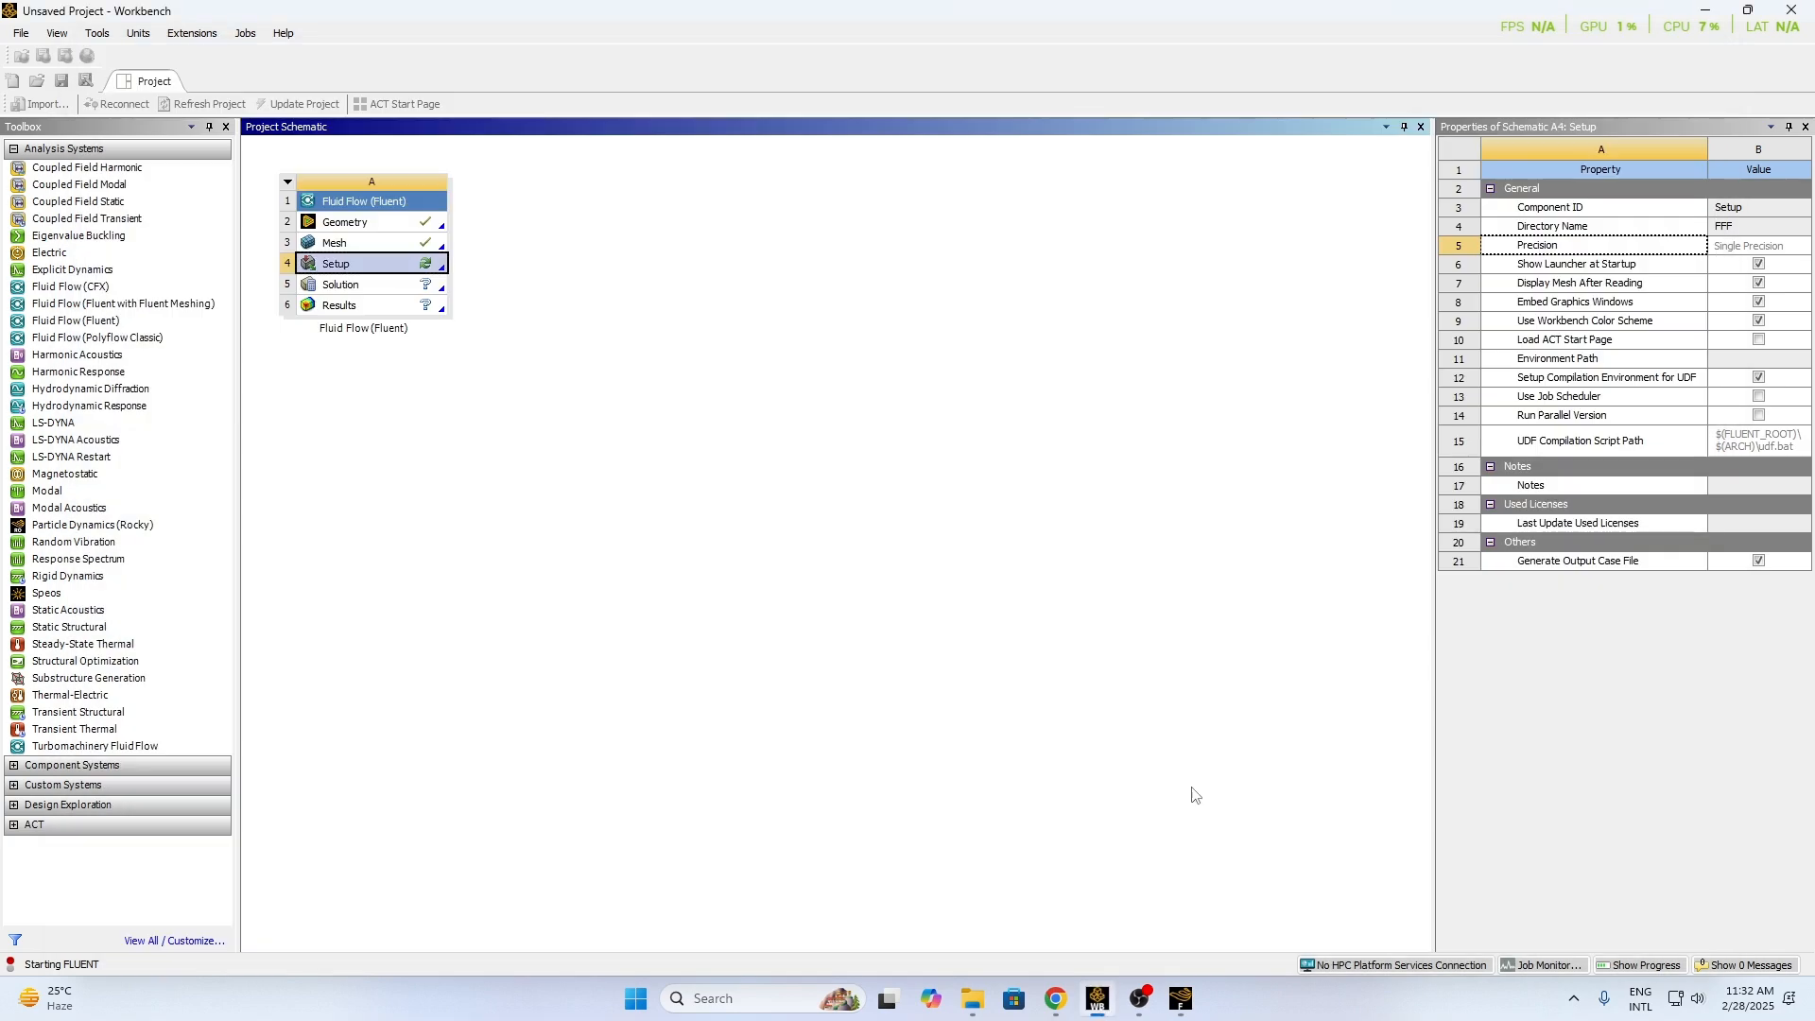
click(1704, 12)
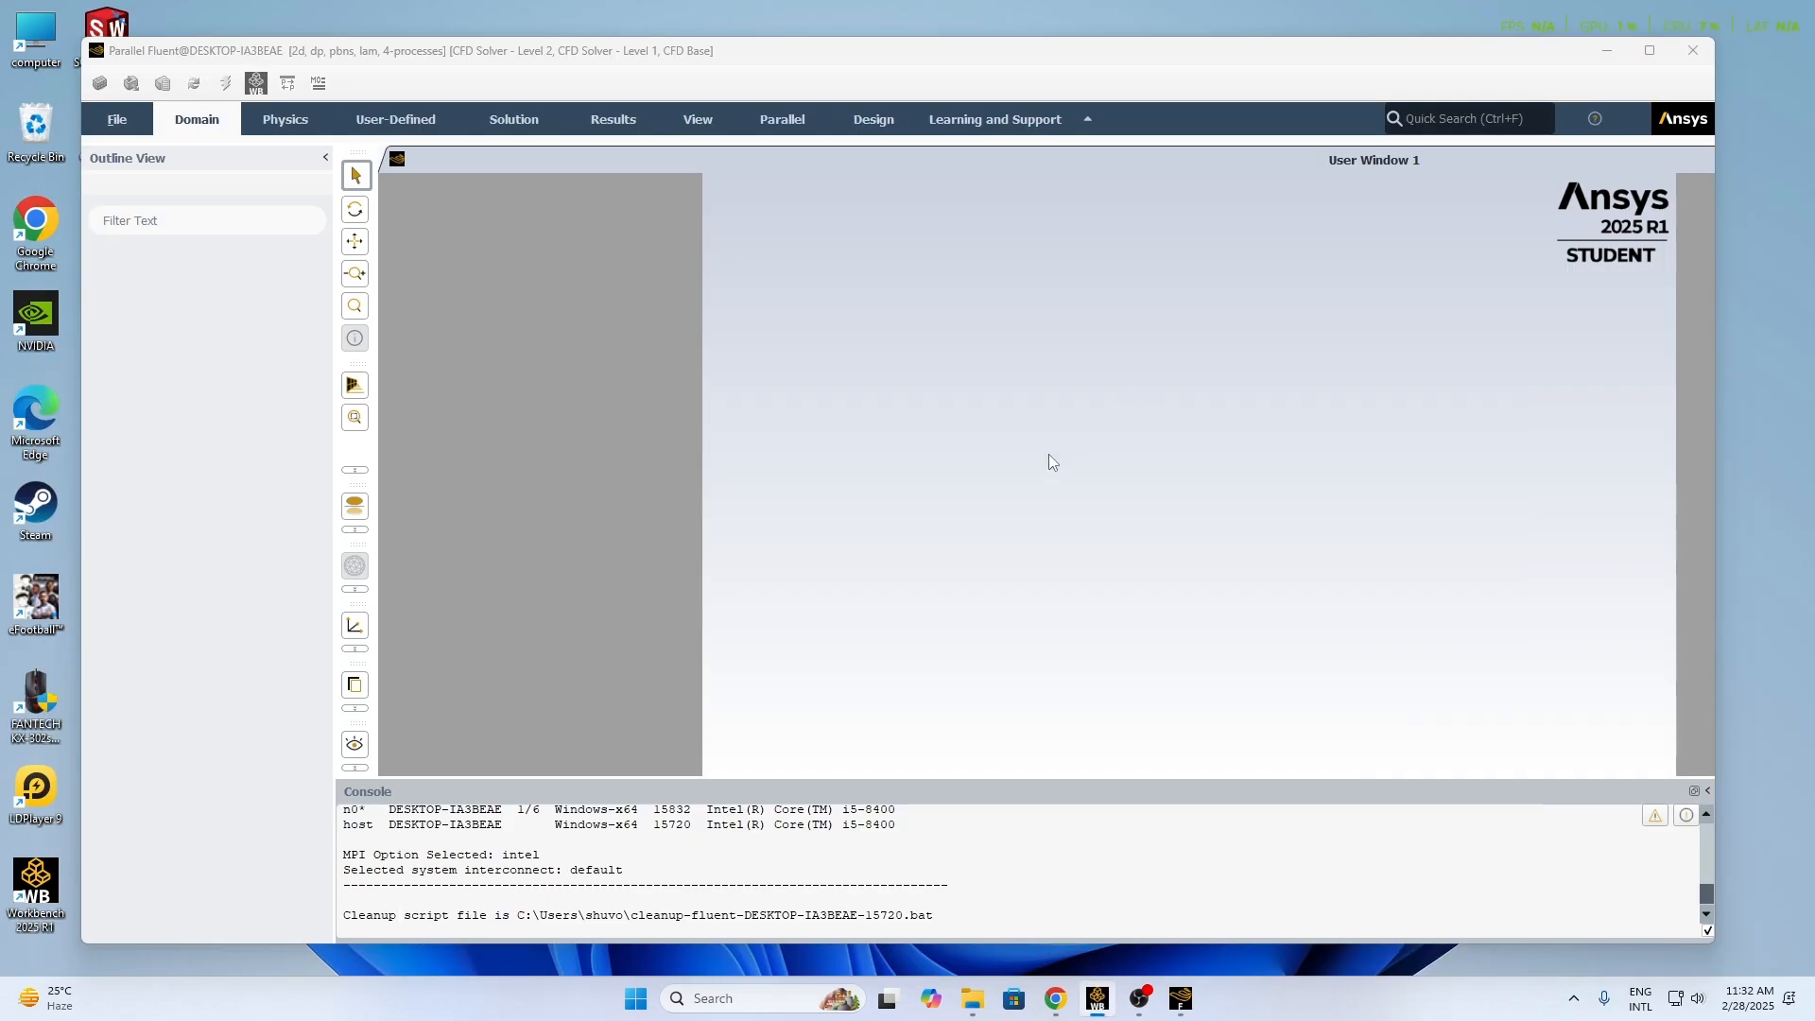
click(1650, 50)
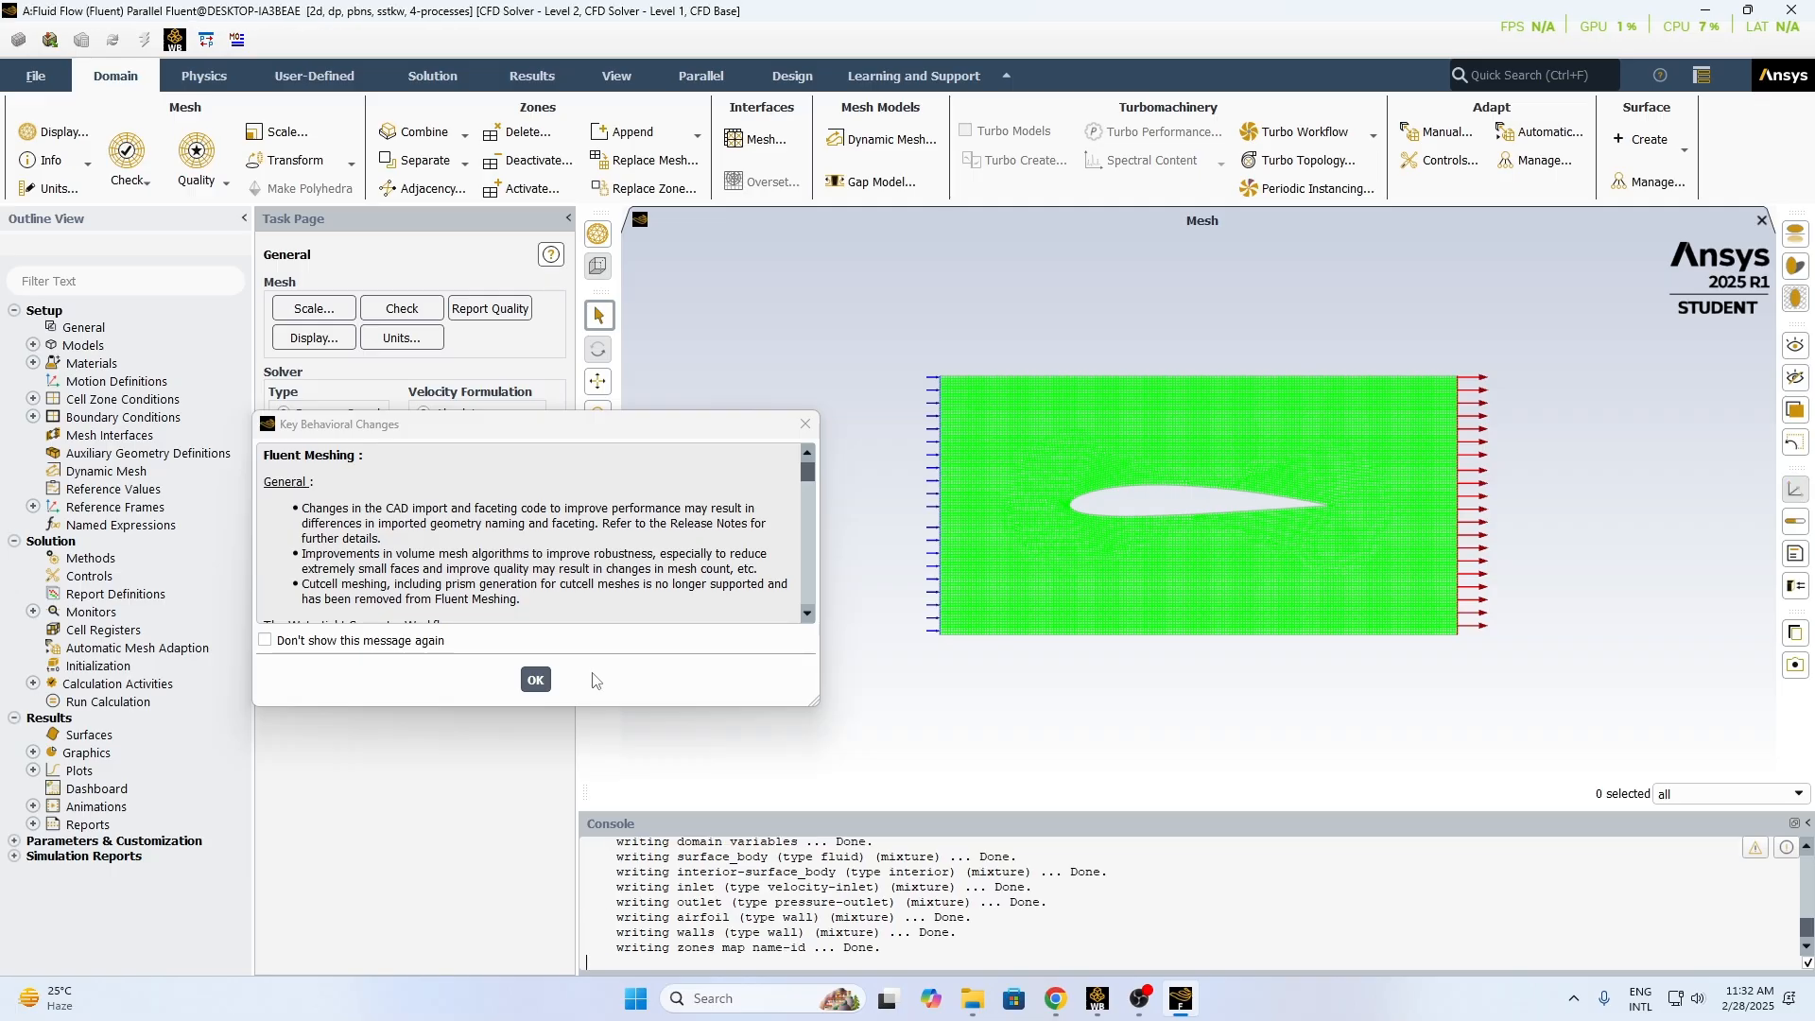
click(535, 679)
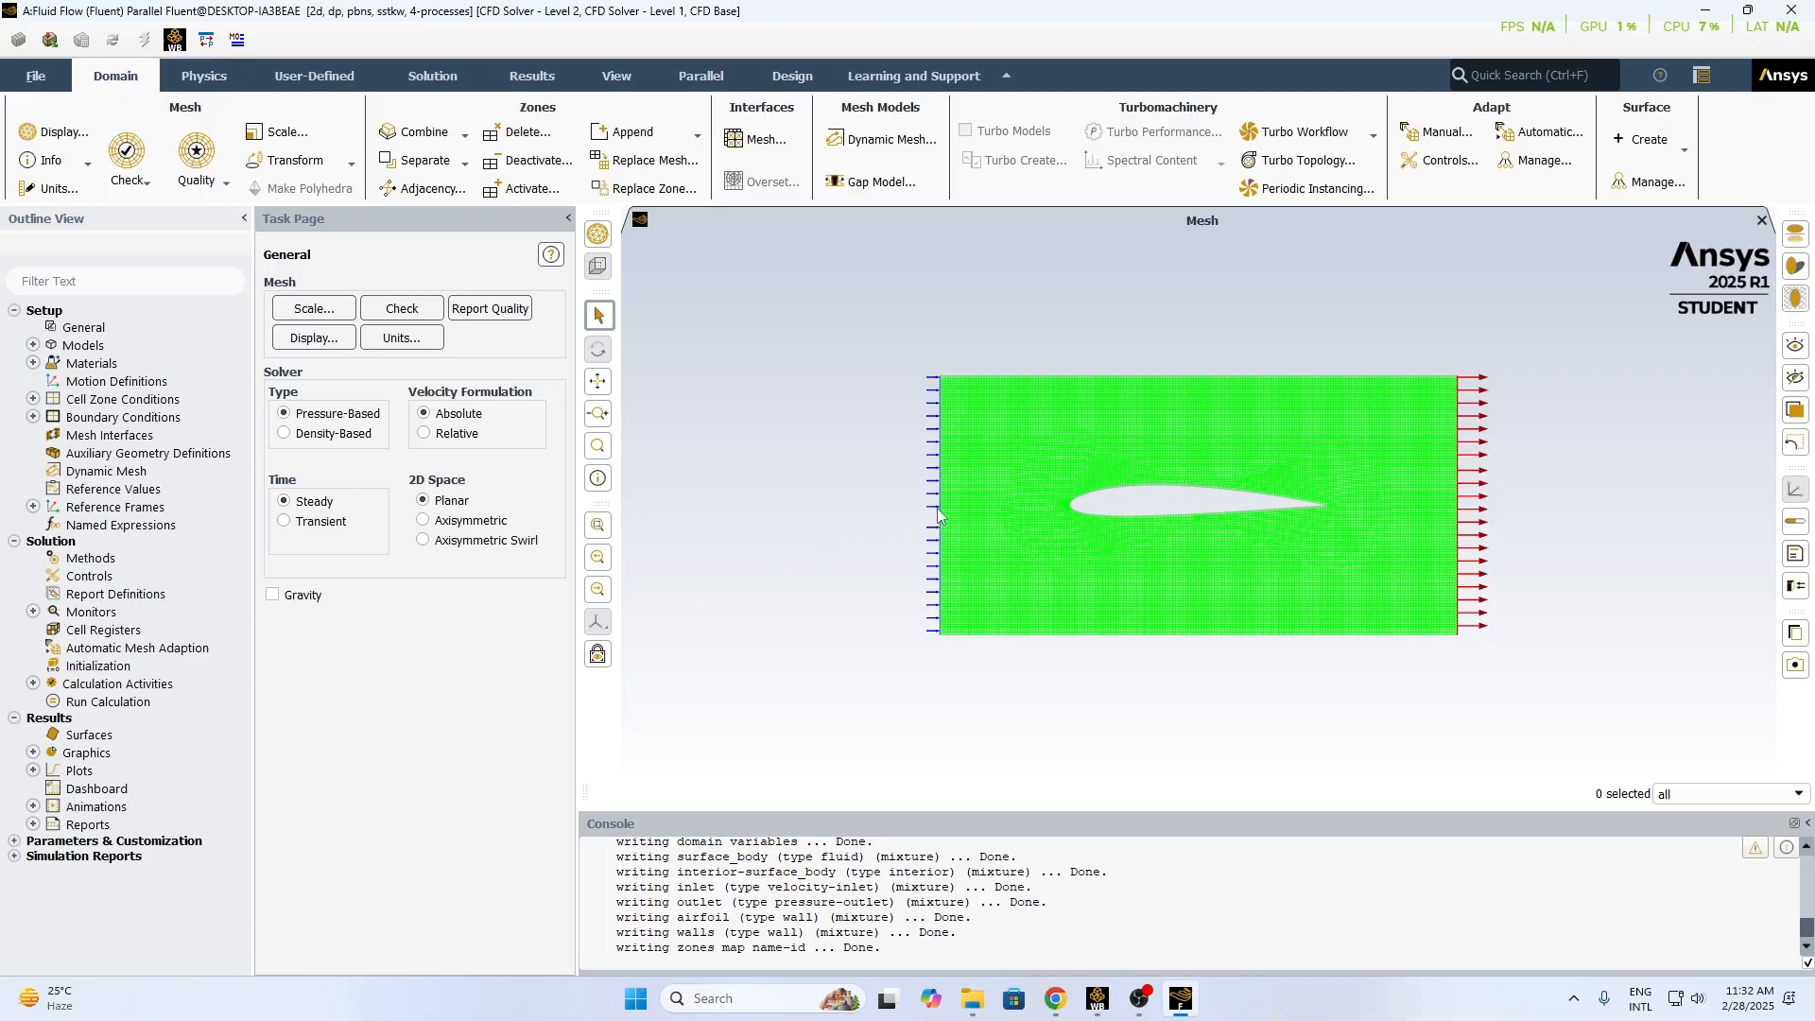
- Inspect the mesh around the airfoil and at the inlet, and run a mesh check
scroll(938, 508, up, 5)
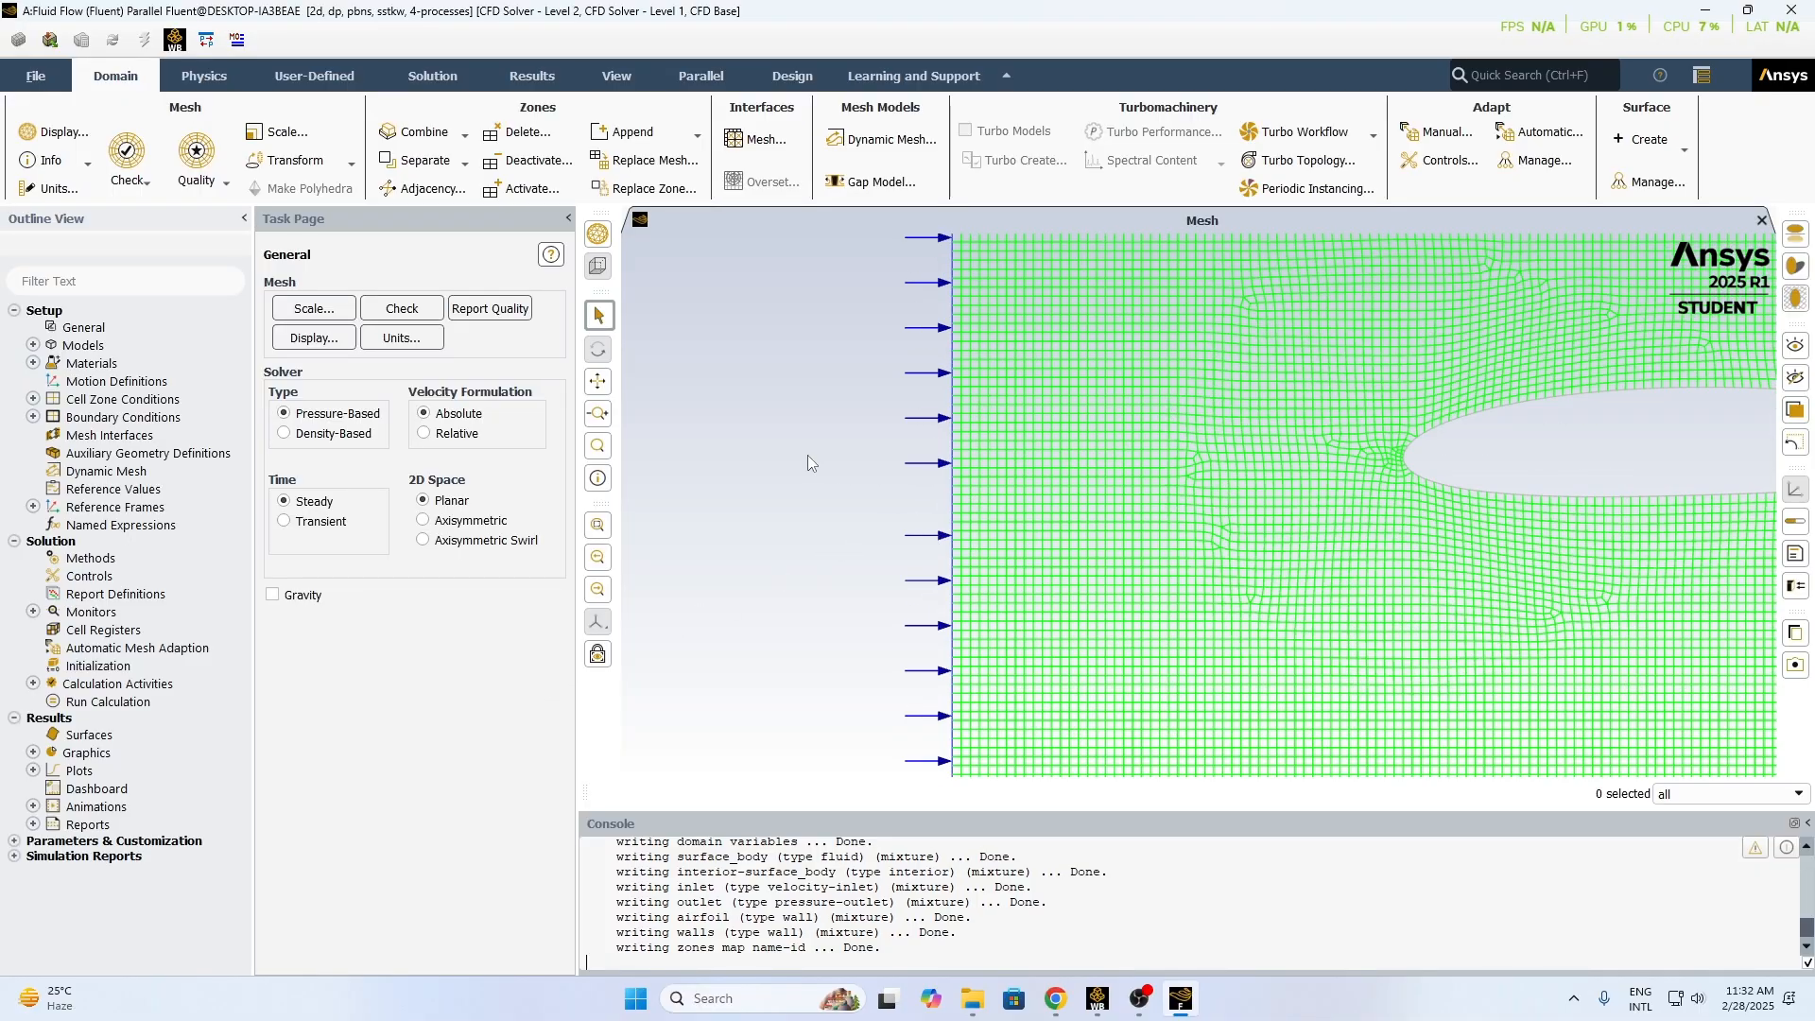
scroll(1146, 496, down, 4)
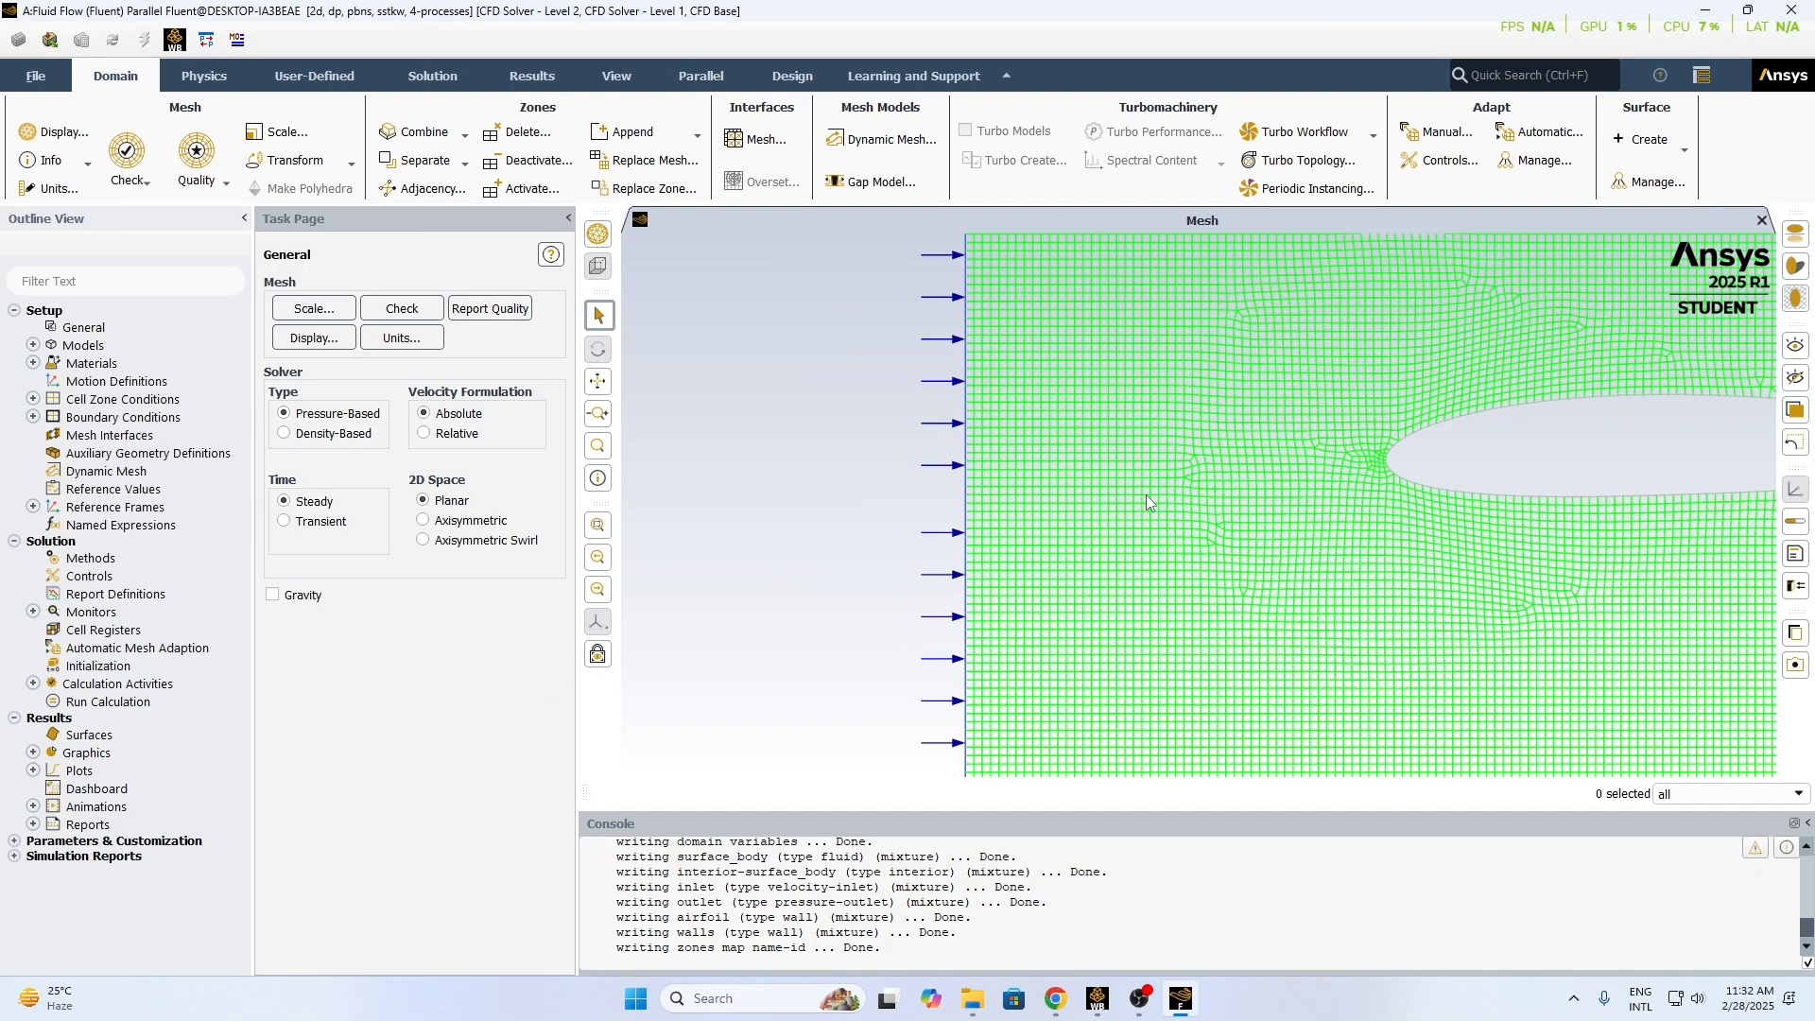
scroll(1162, 529, down, 3)
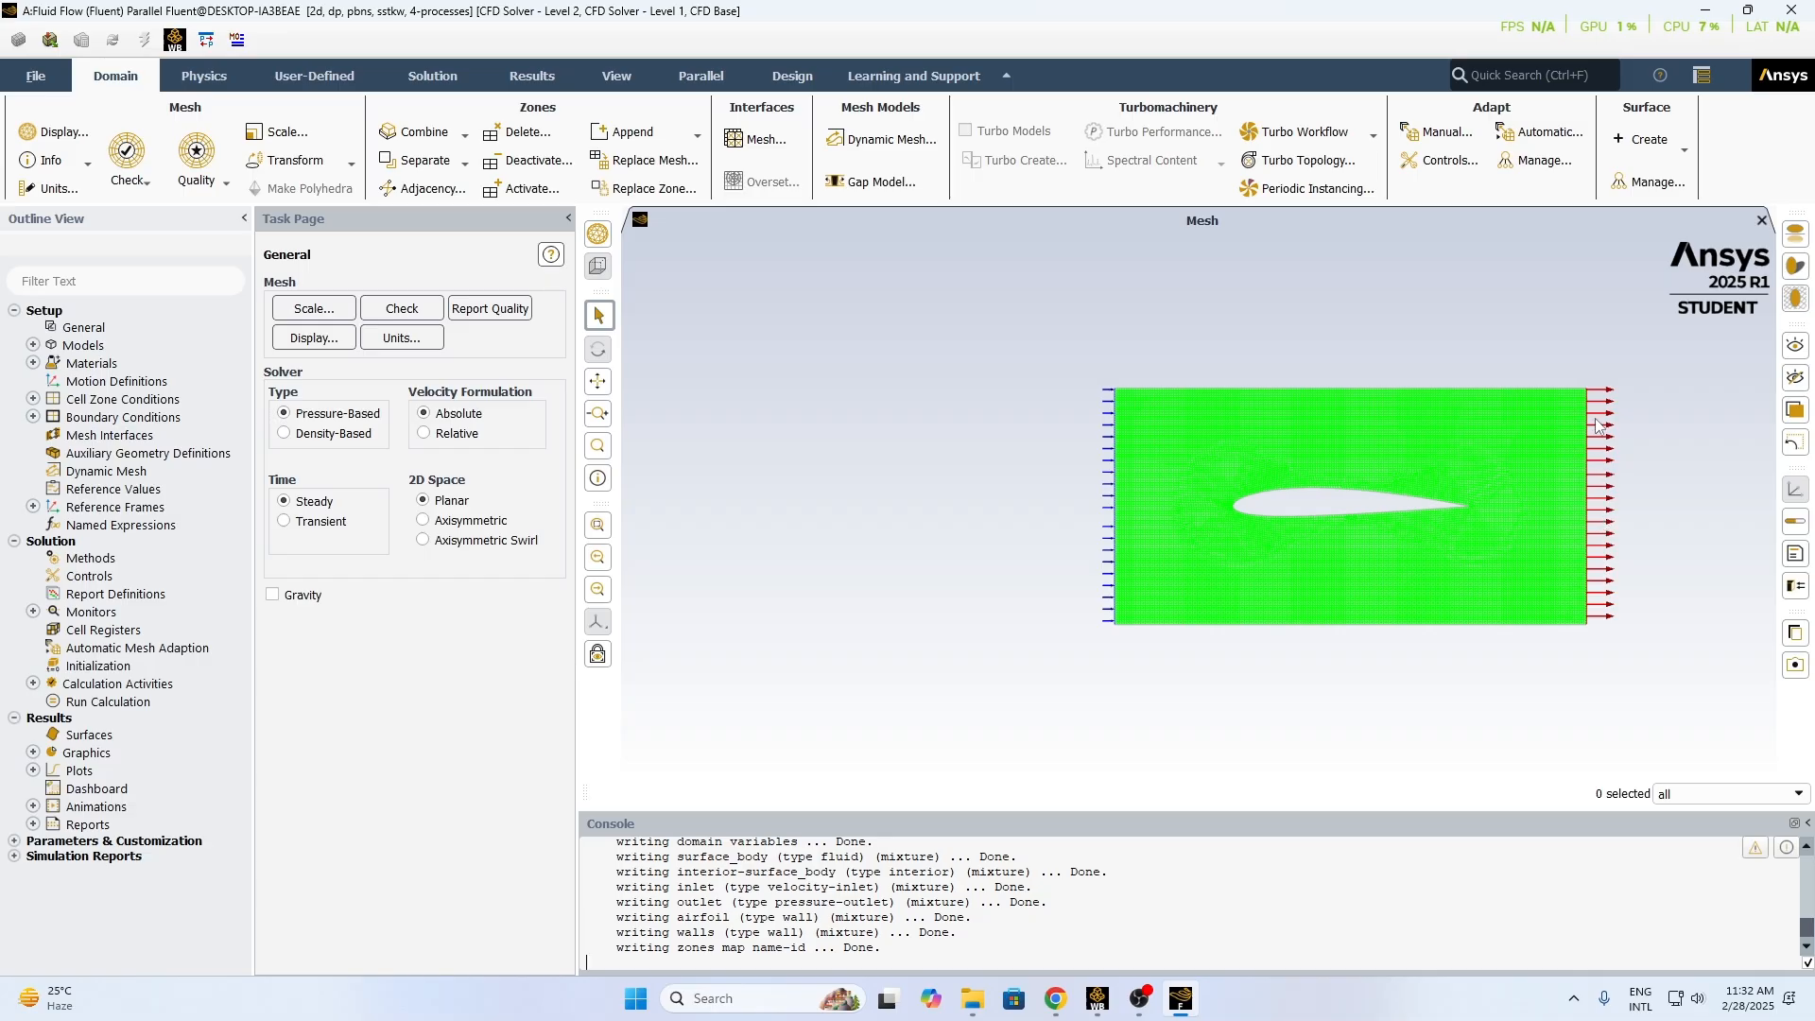
scroll(1726, 568, up, 4)
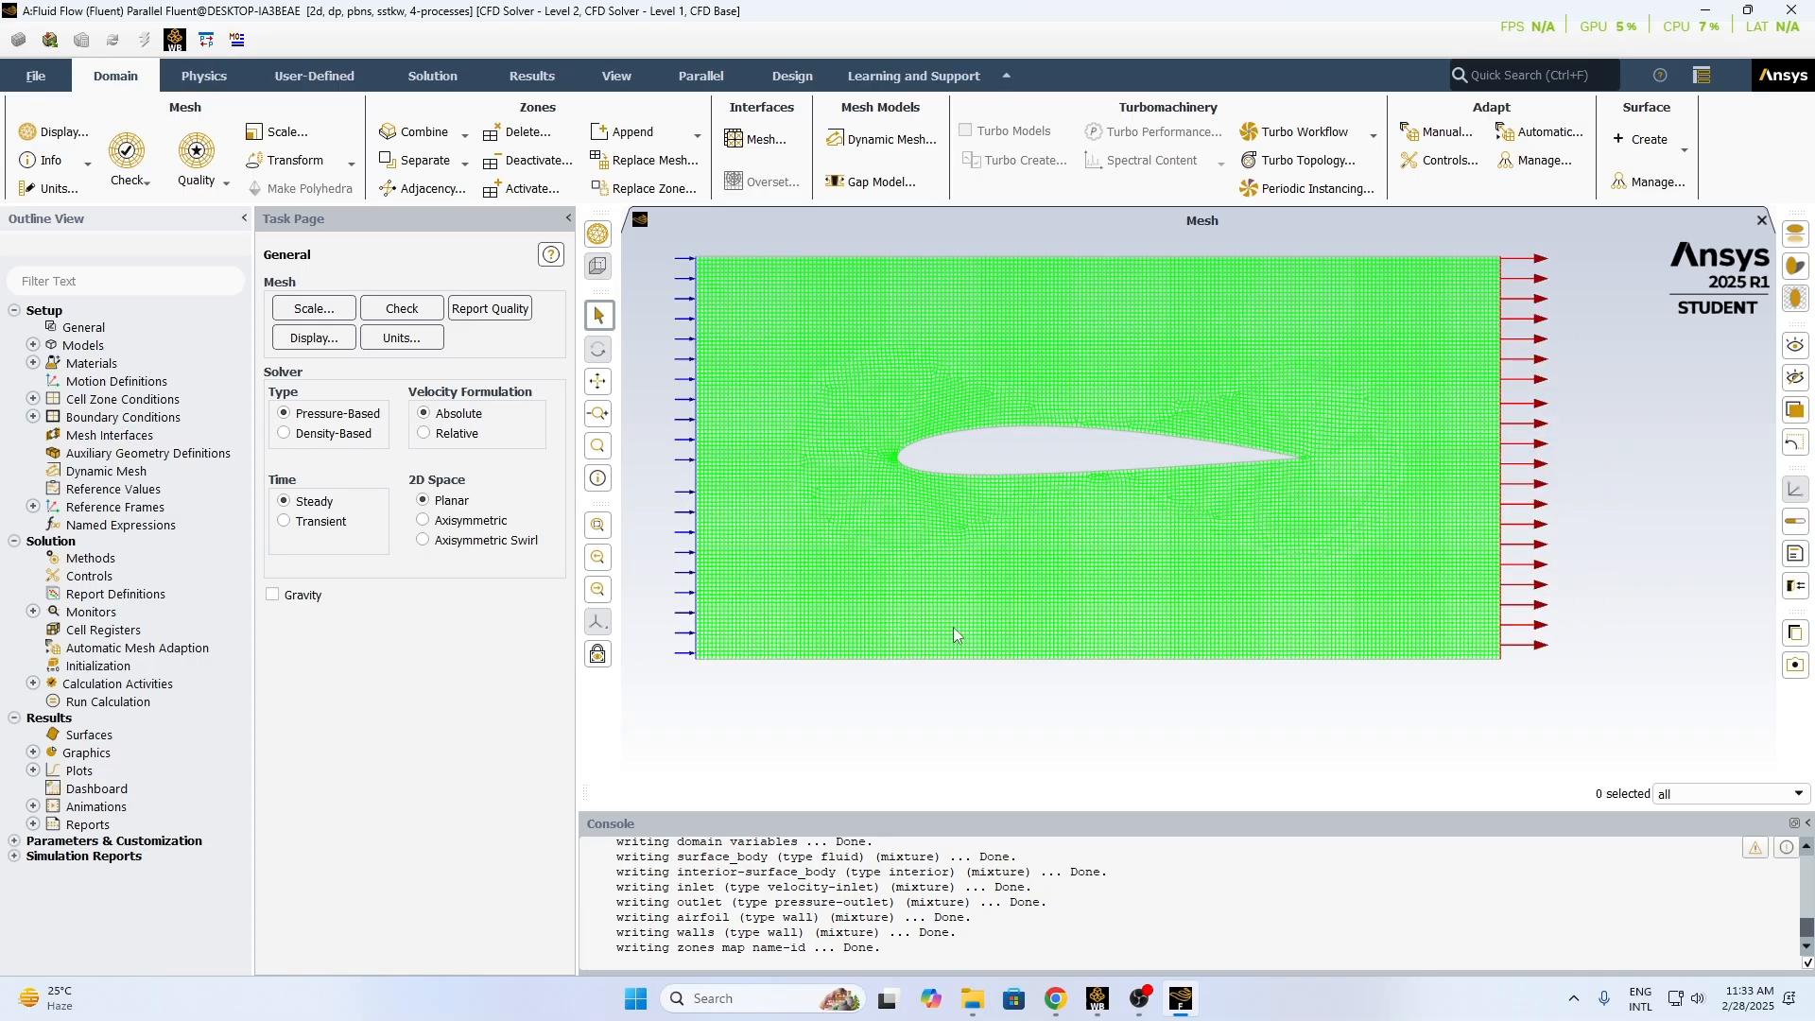
click(408, 308)
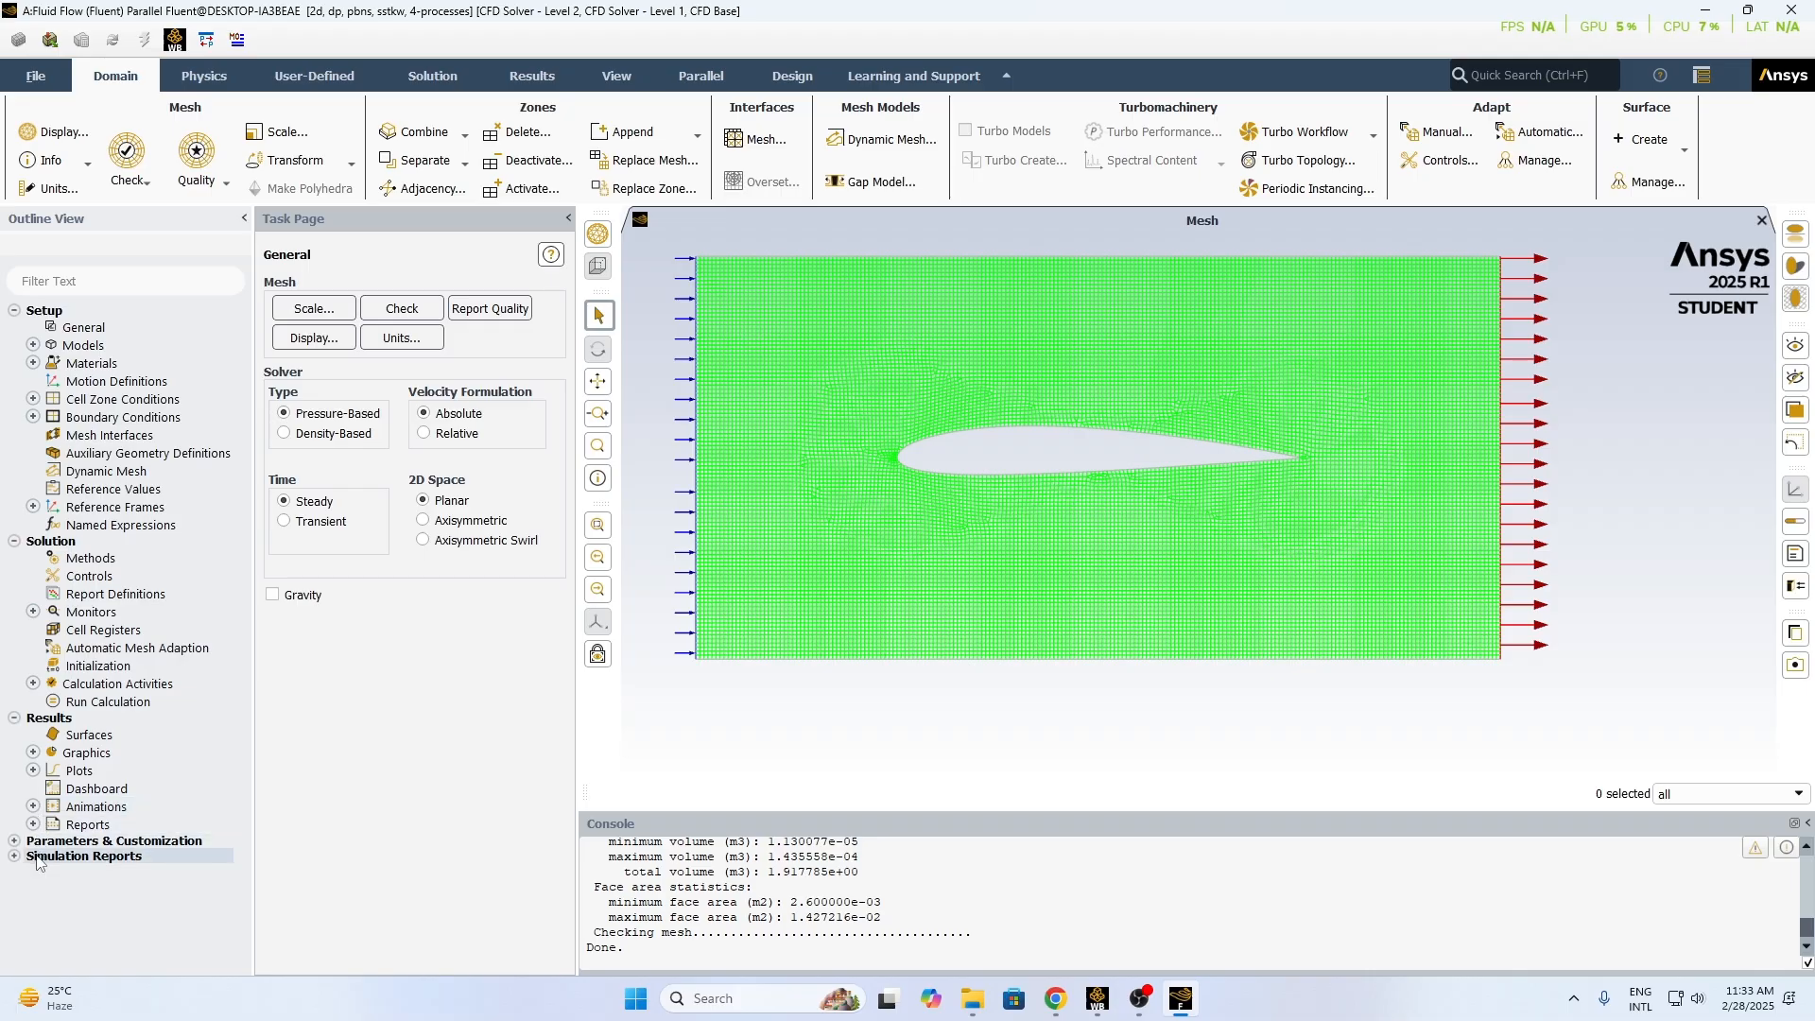
- Set the viscous model to Realizable k-epsilon (2 eqn) with Standard Wall Functions
click(32, 346)
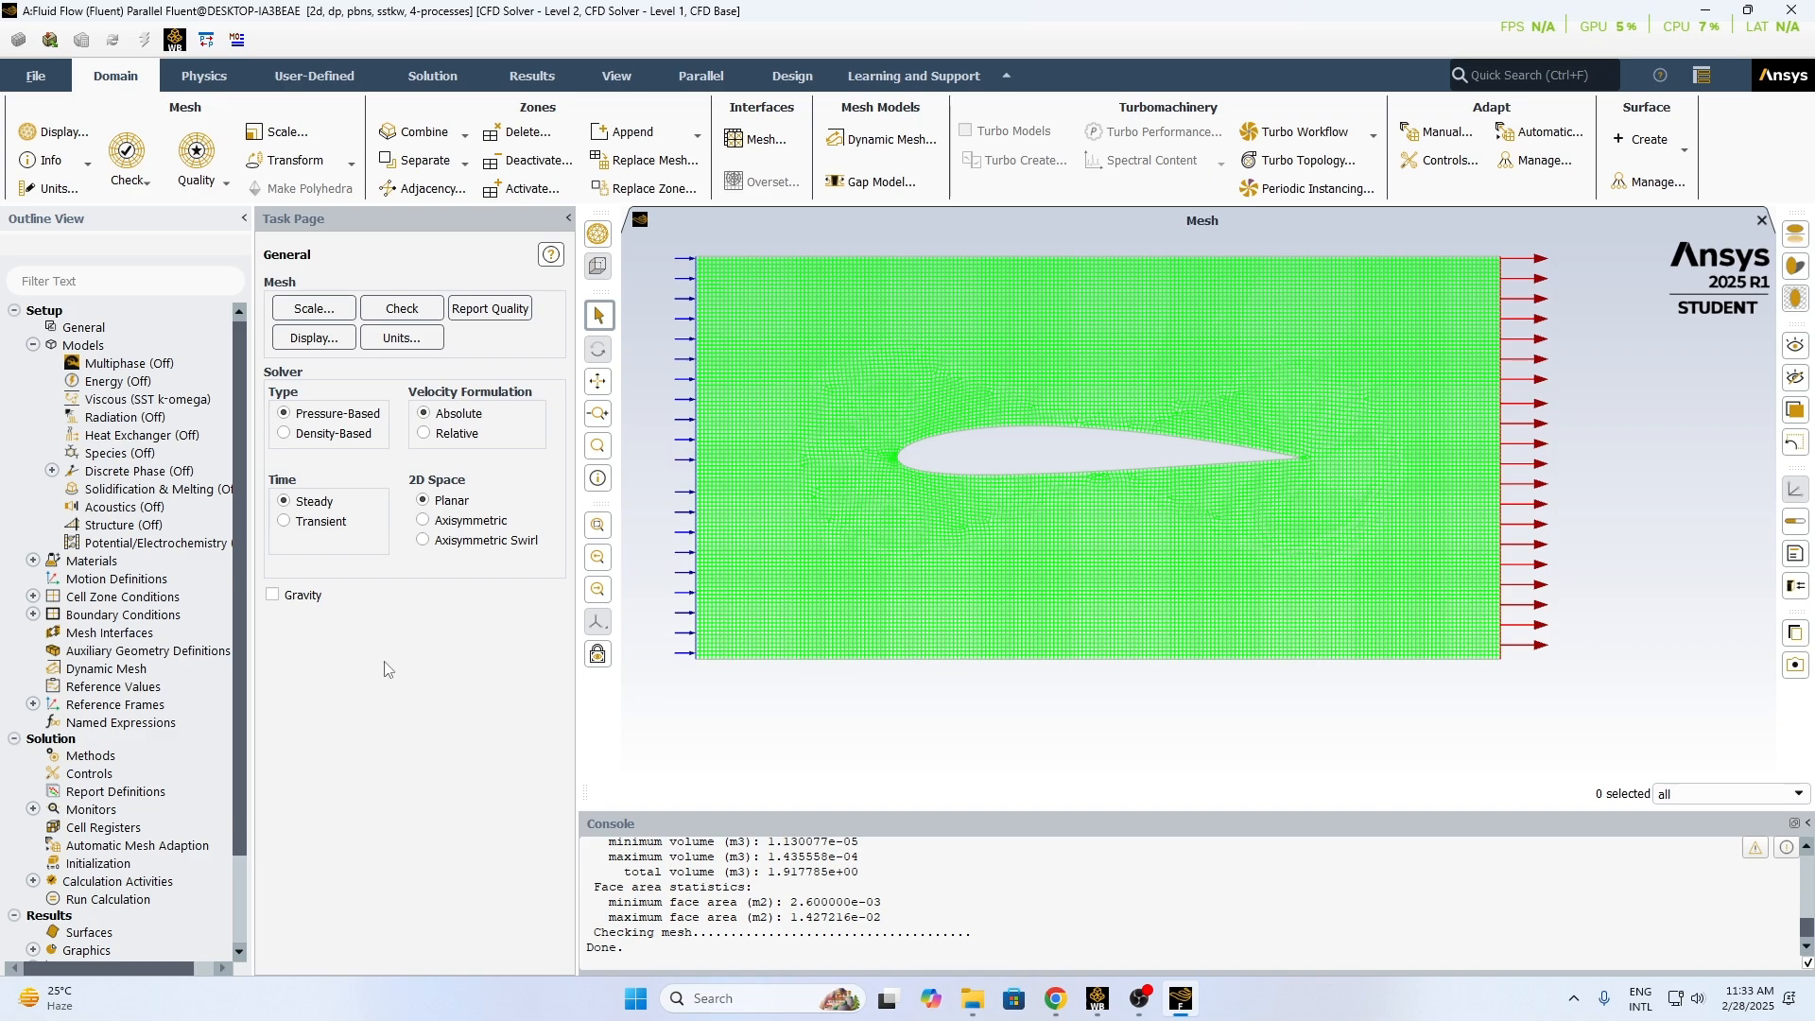
double_click(135, 401)
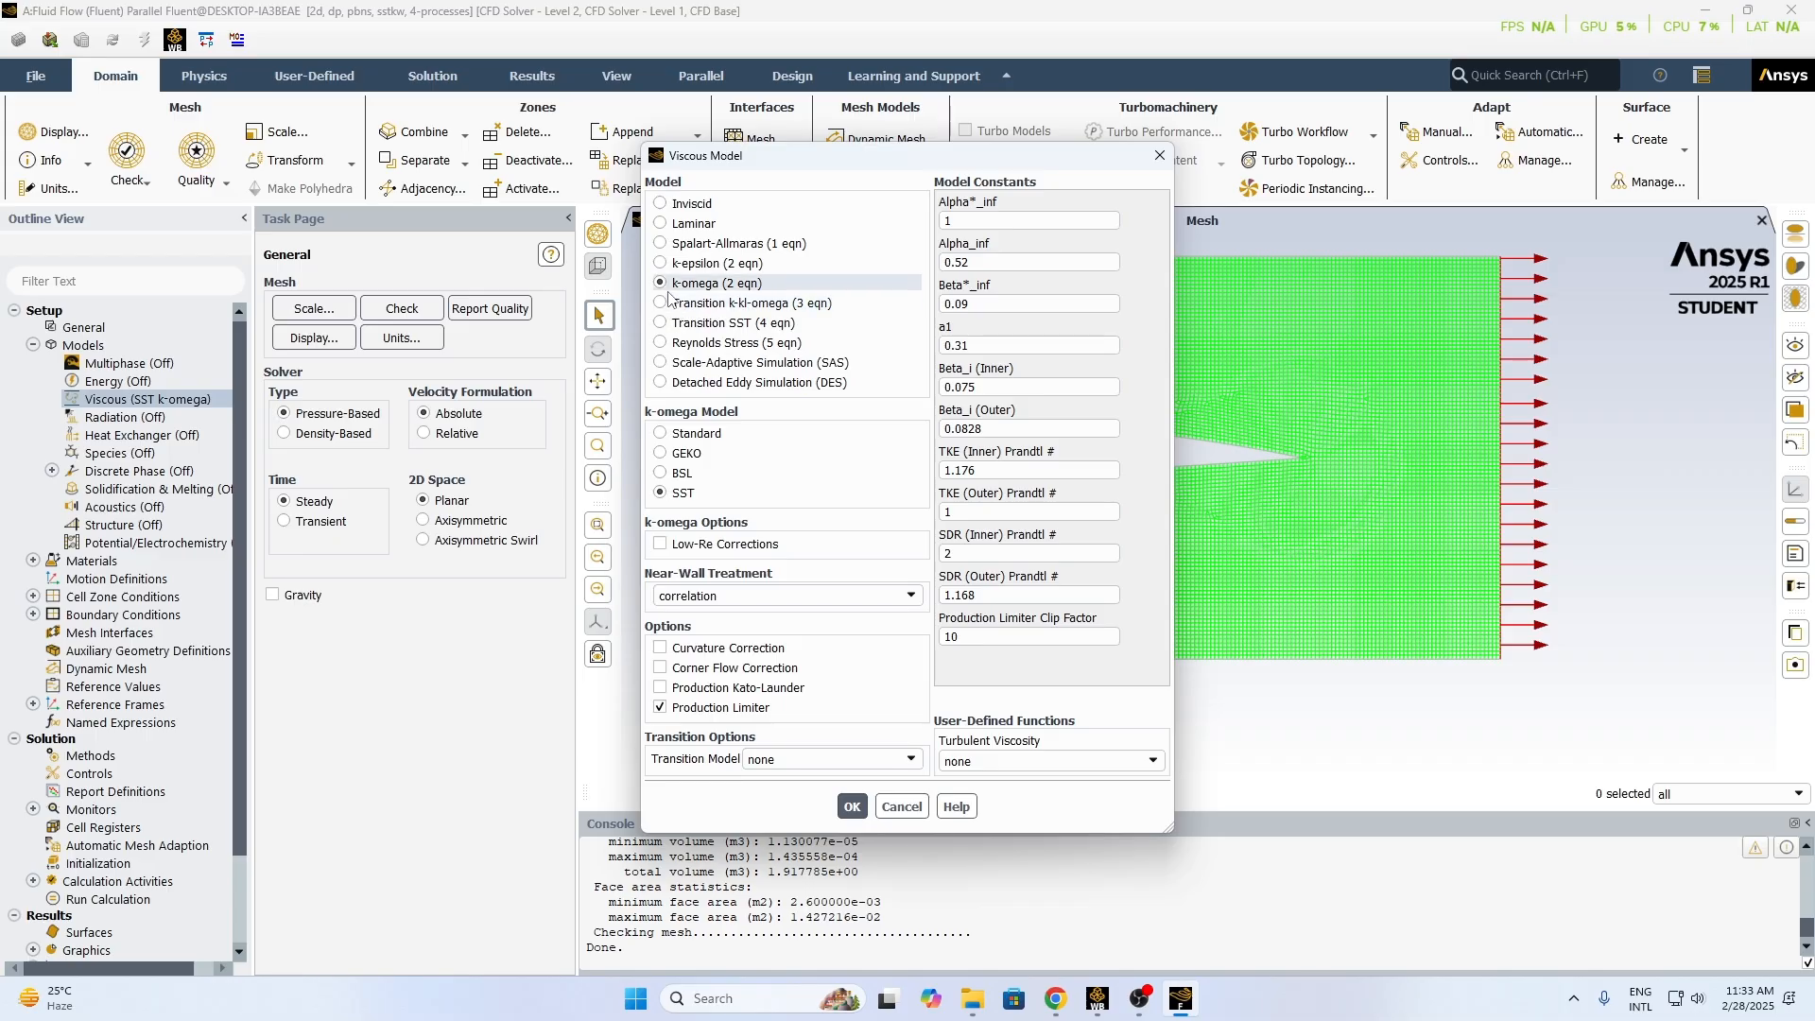
click(661, 267)
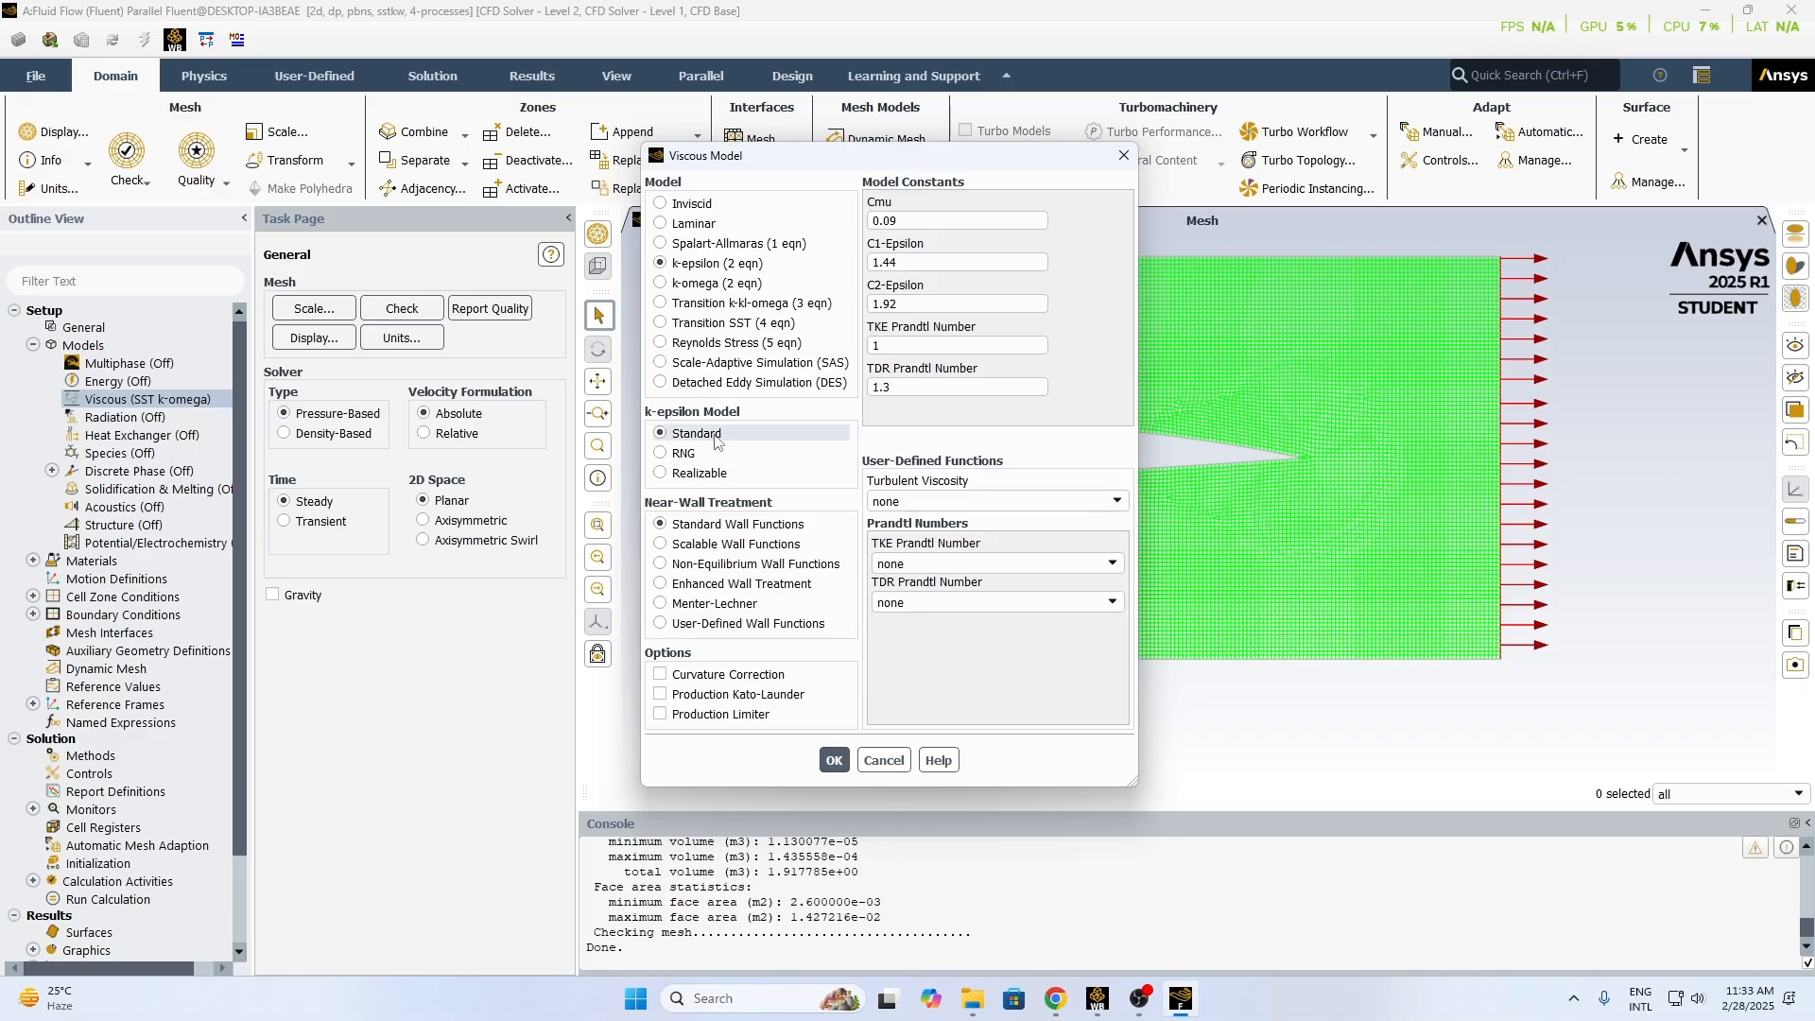
click(660, 473)
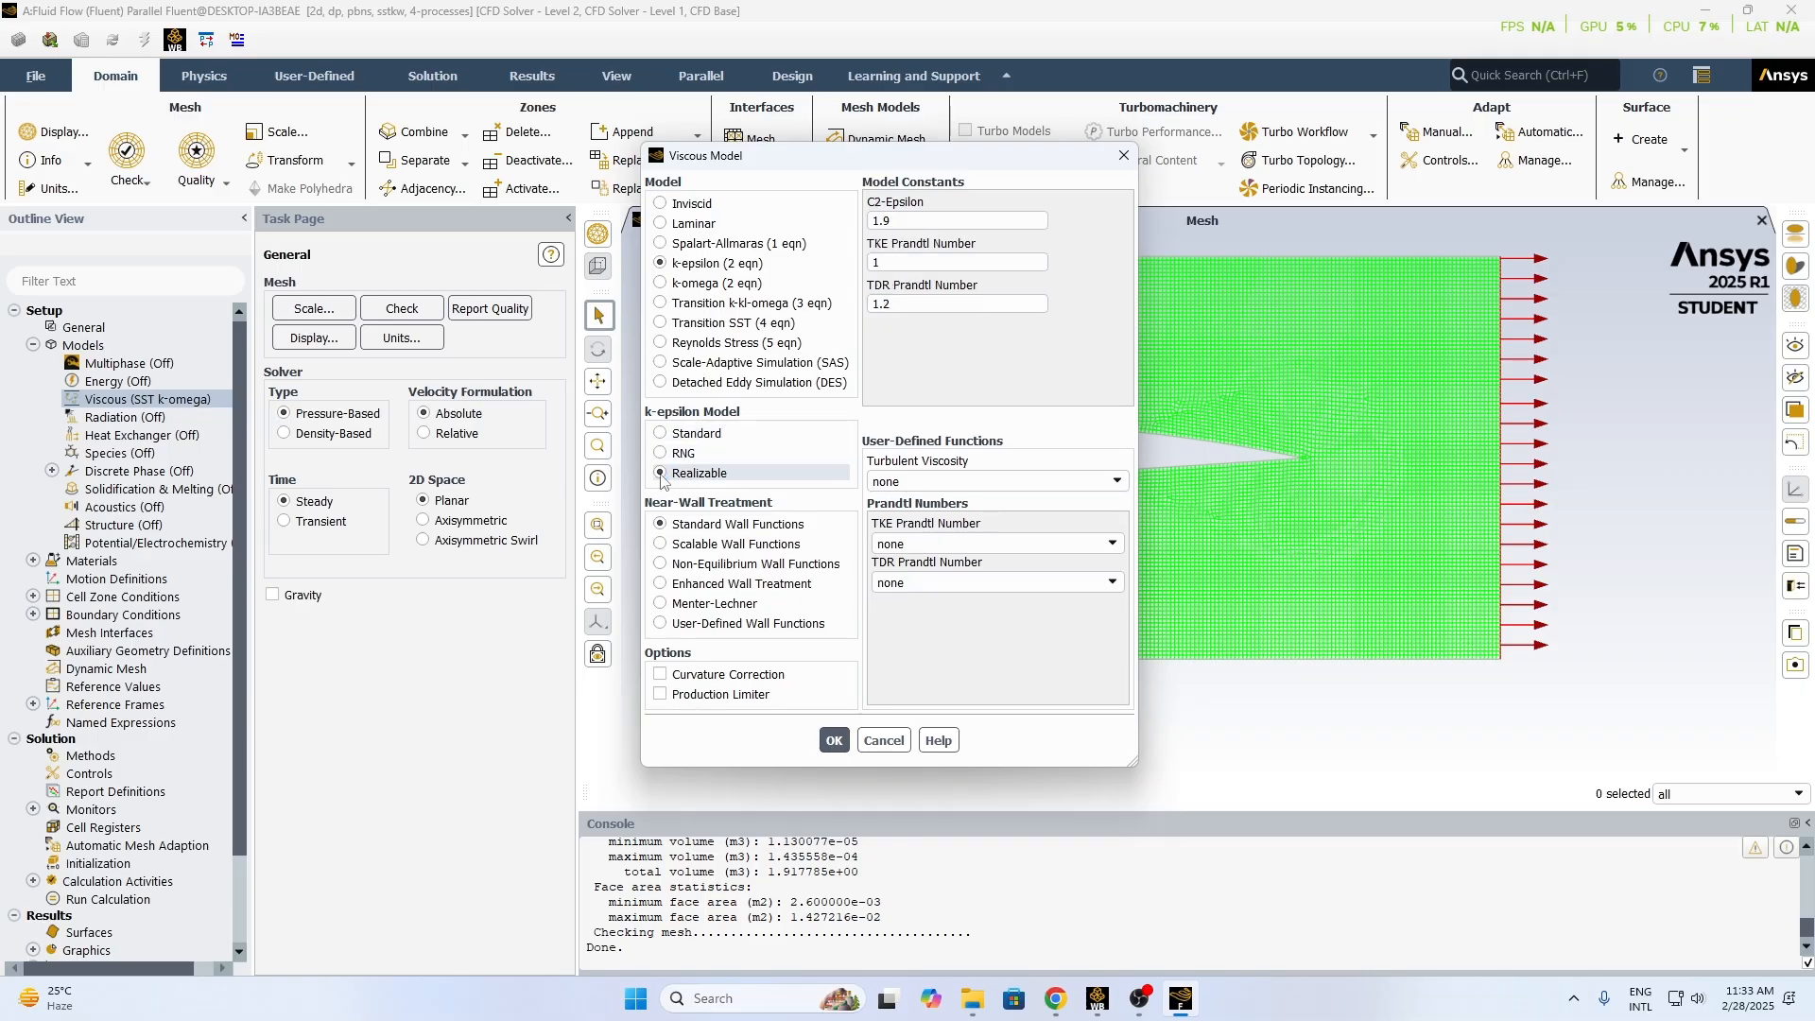
click(836, 740)
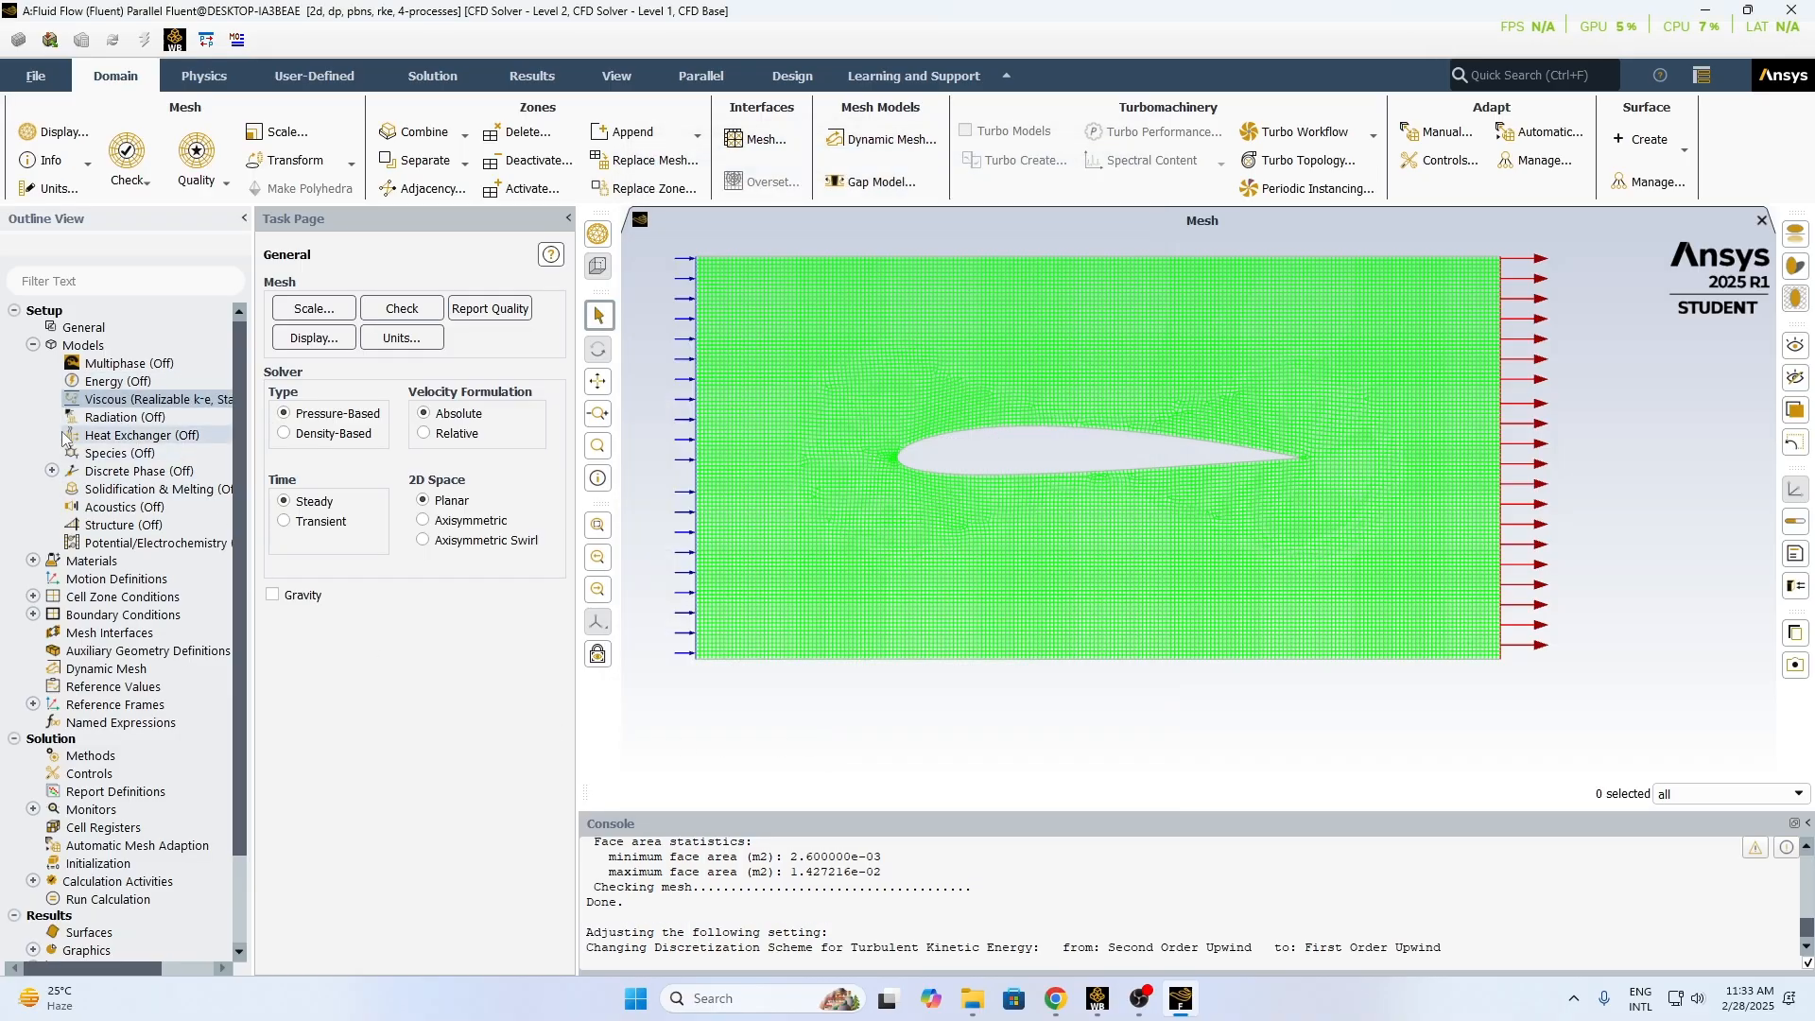
click(33, 344)
- Review the constant density and viscosity of the fluid material air and apply its definition
click(33, 363)
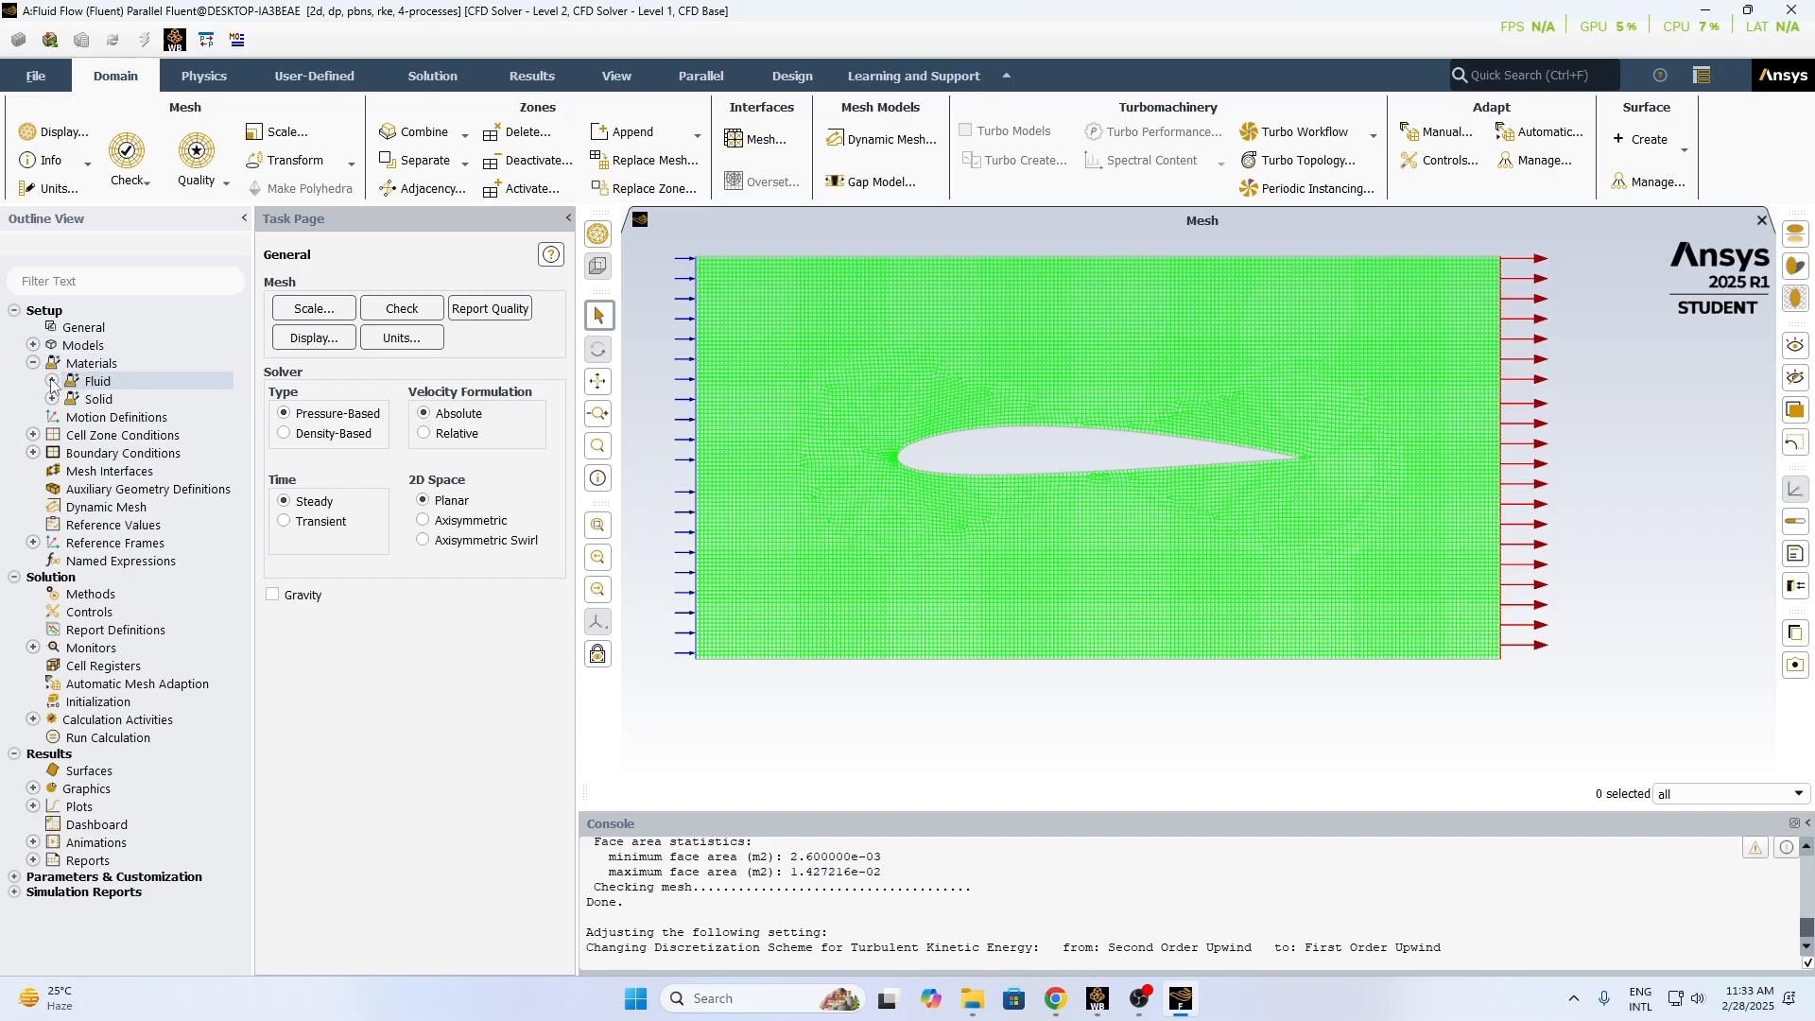
click(52, 382)
double_click(108, 401)
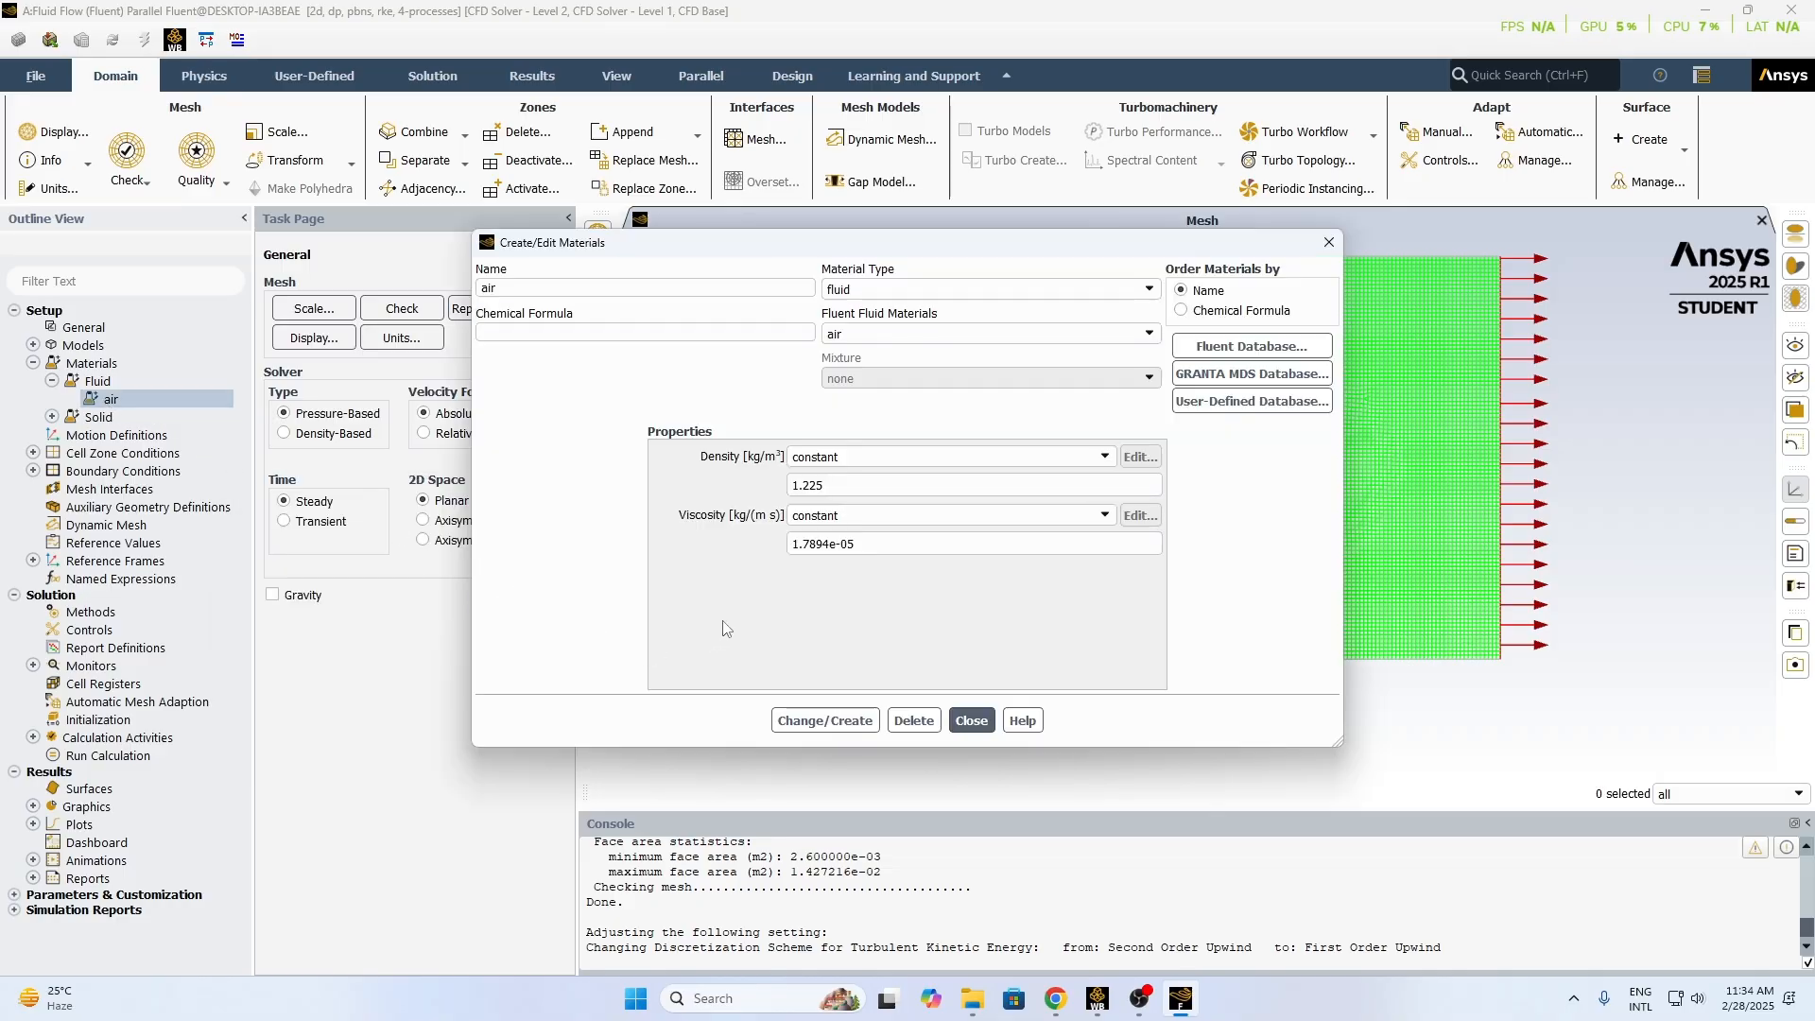
click(837, 488)
click(860, 546)
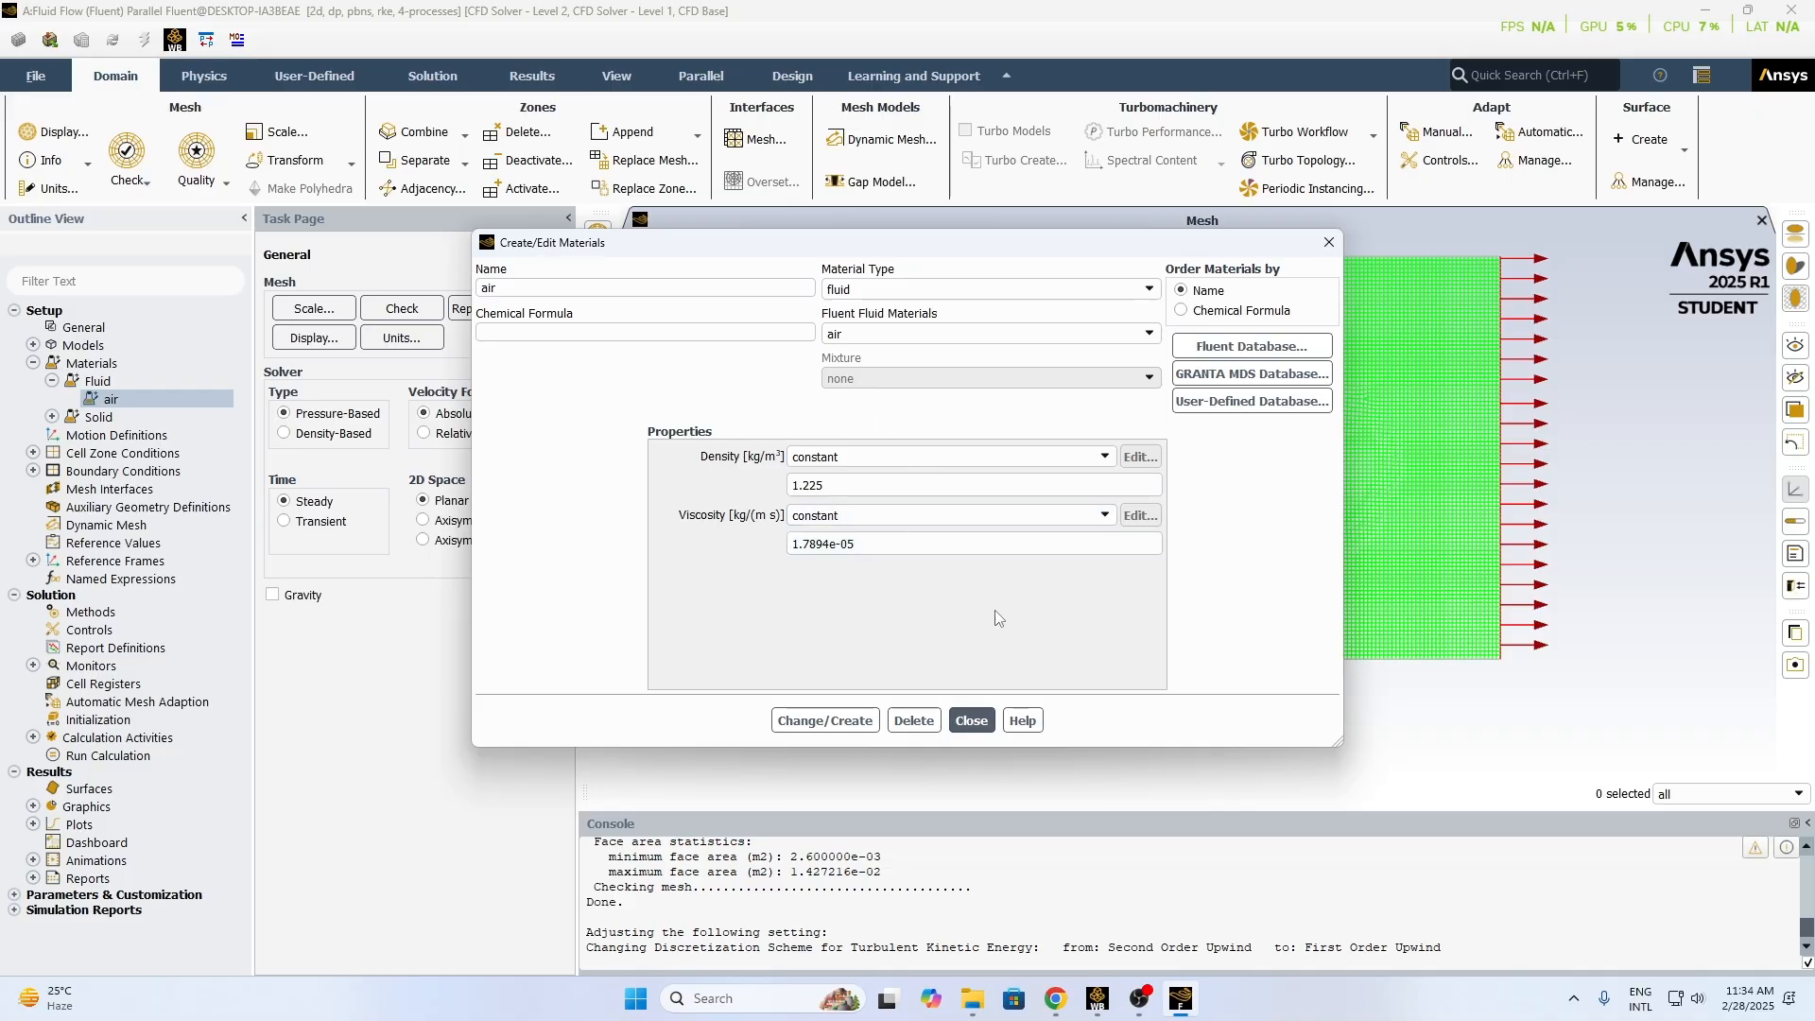
click(836, 725)
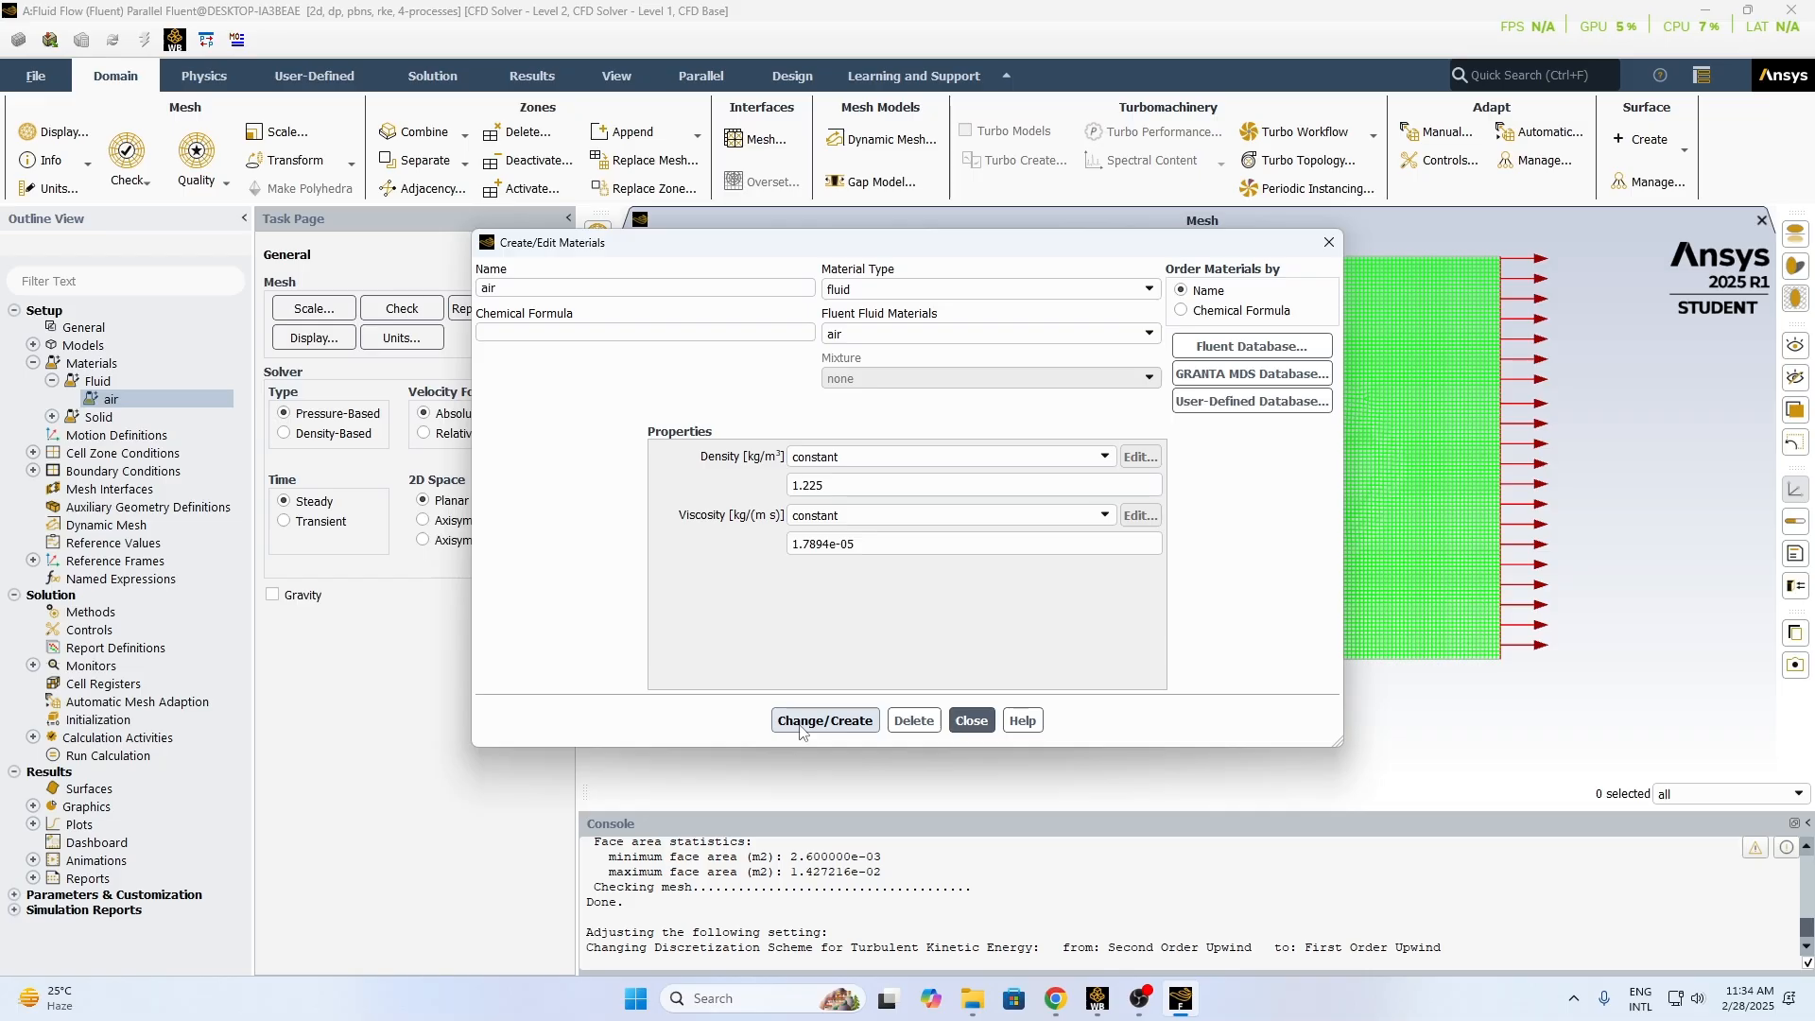
click(957, 714)
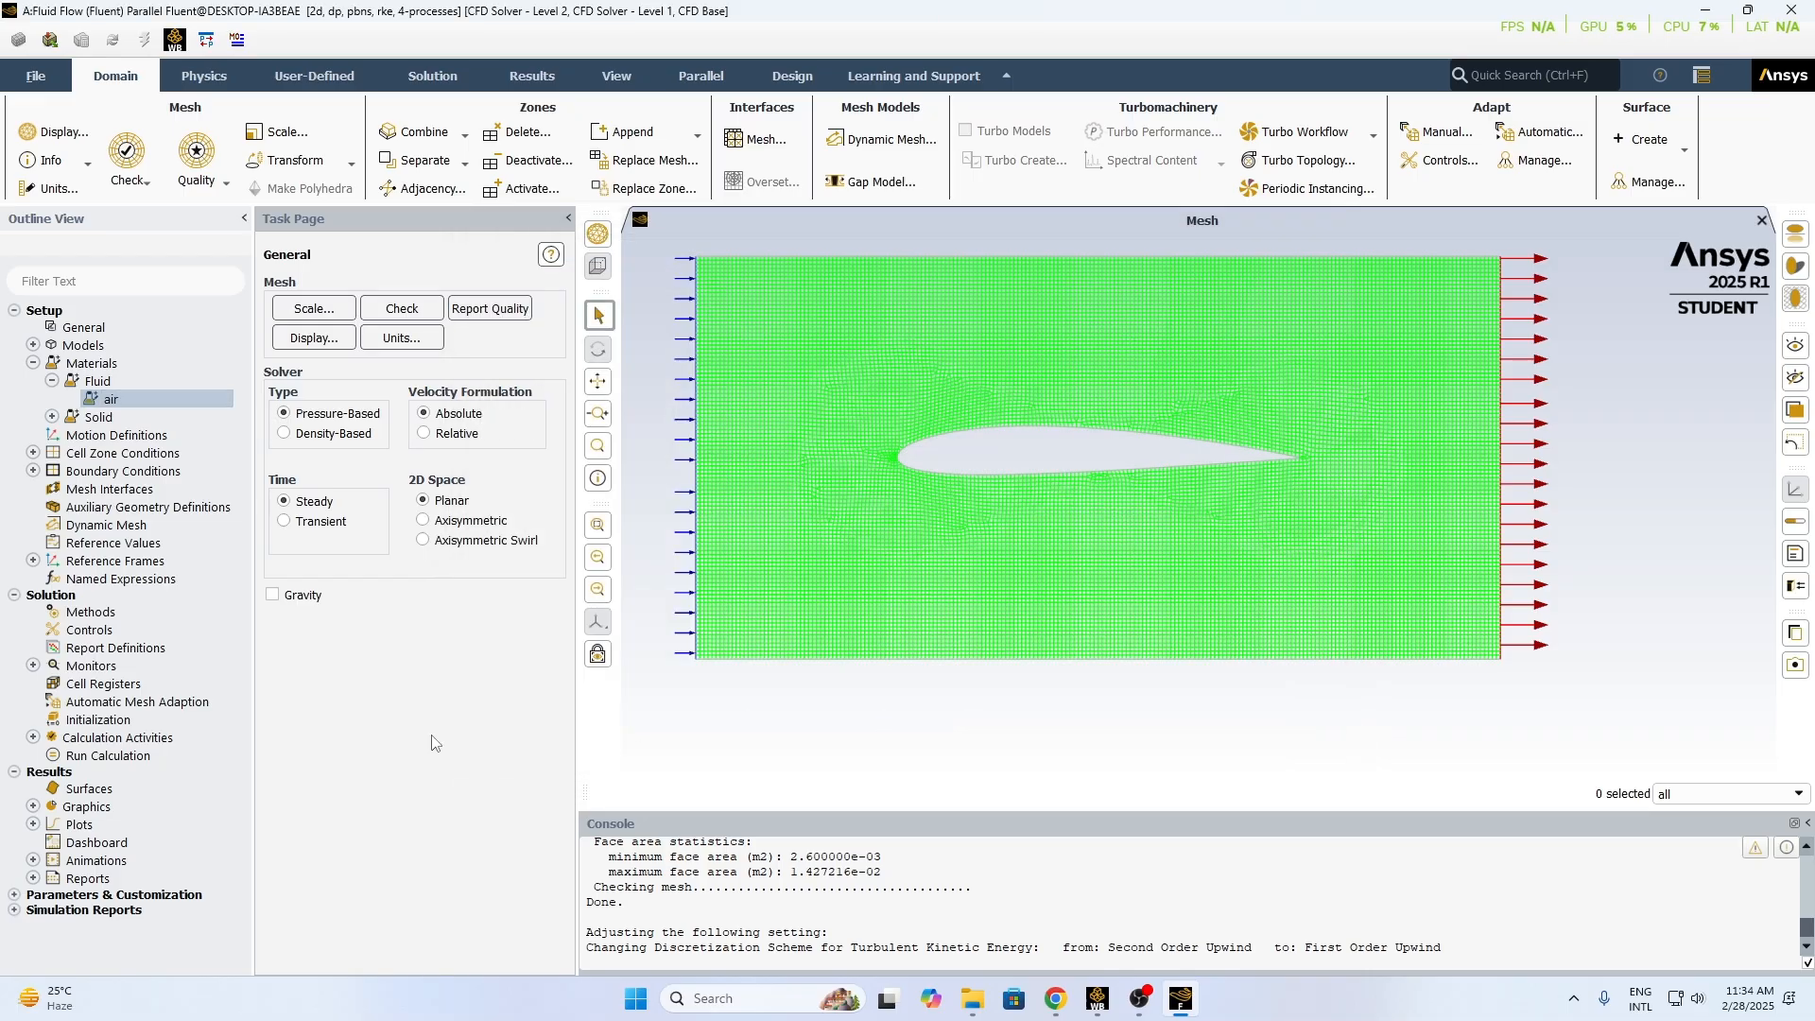
click(52, 381)
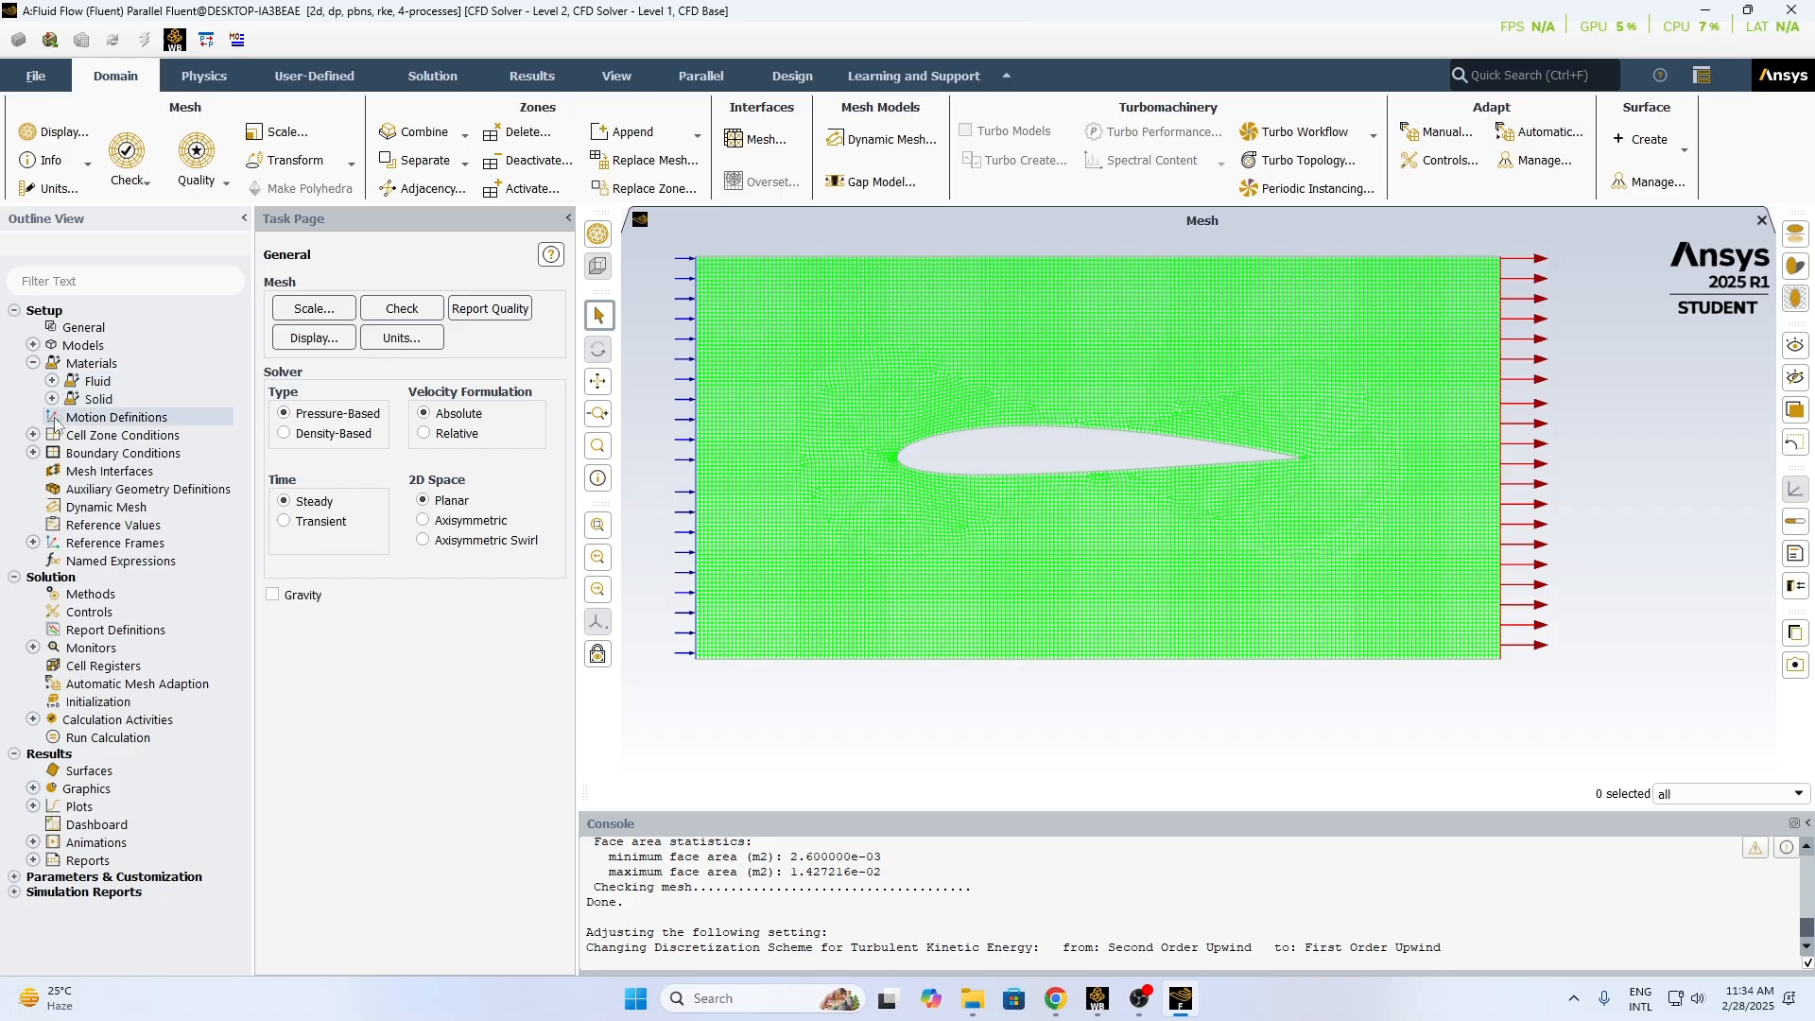
- Open the velocity-inlet settings of the inlet boundary condition
click(33, 454)
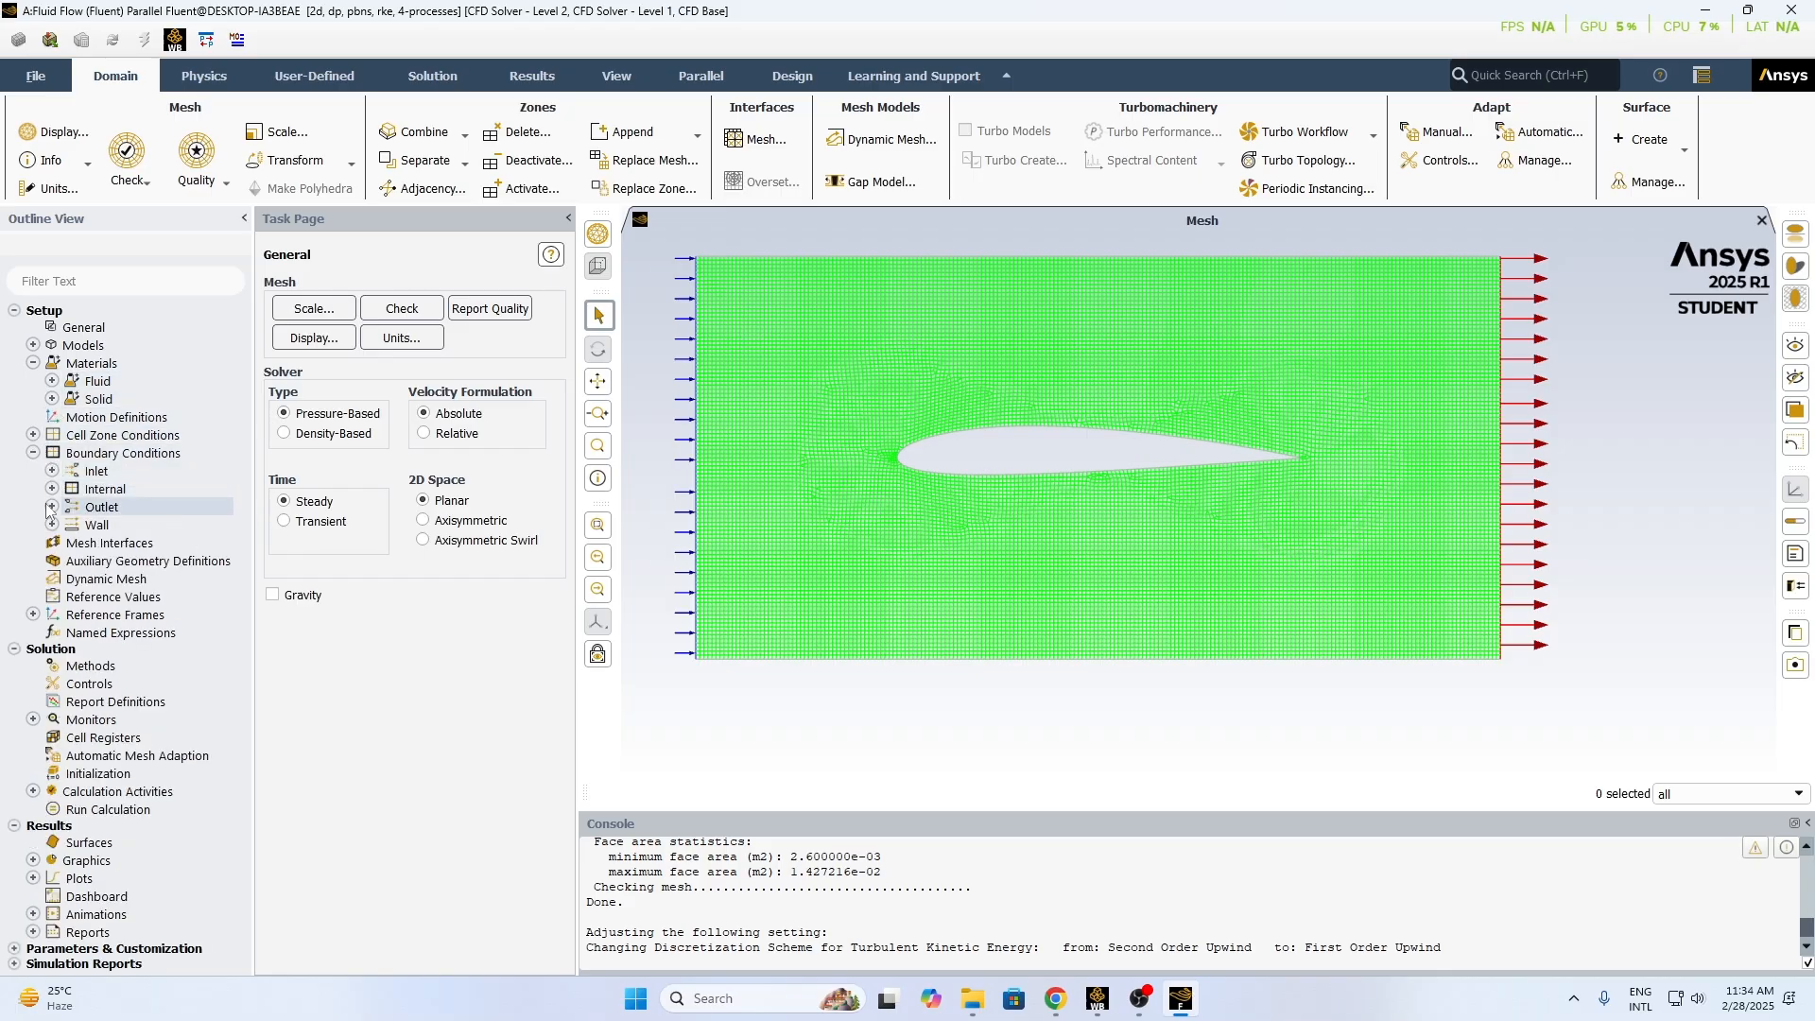
double_click(70, 475)
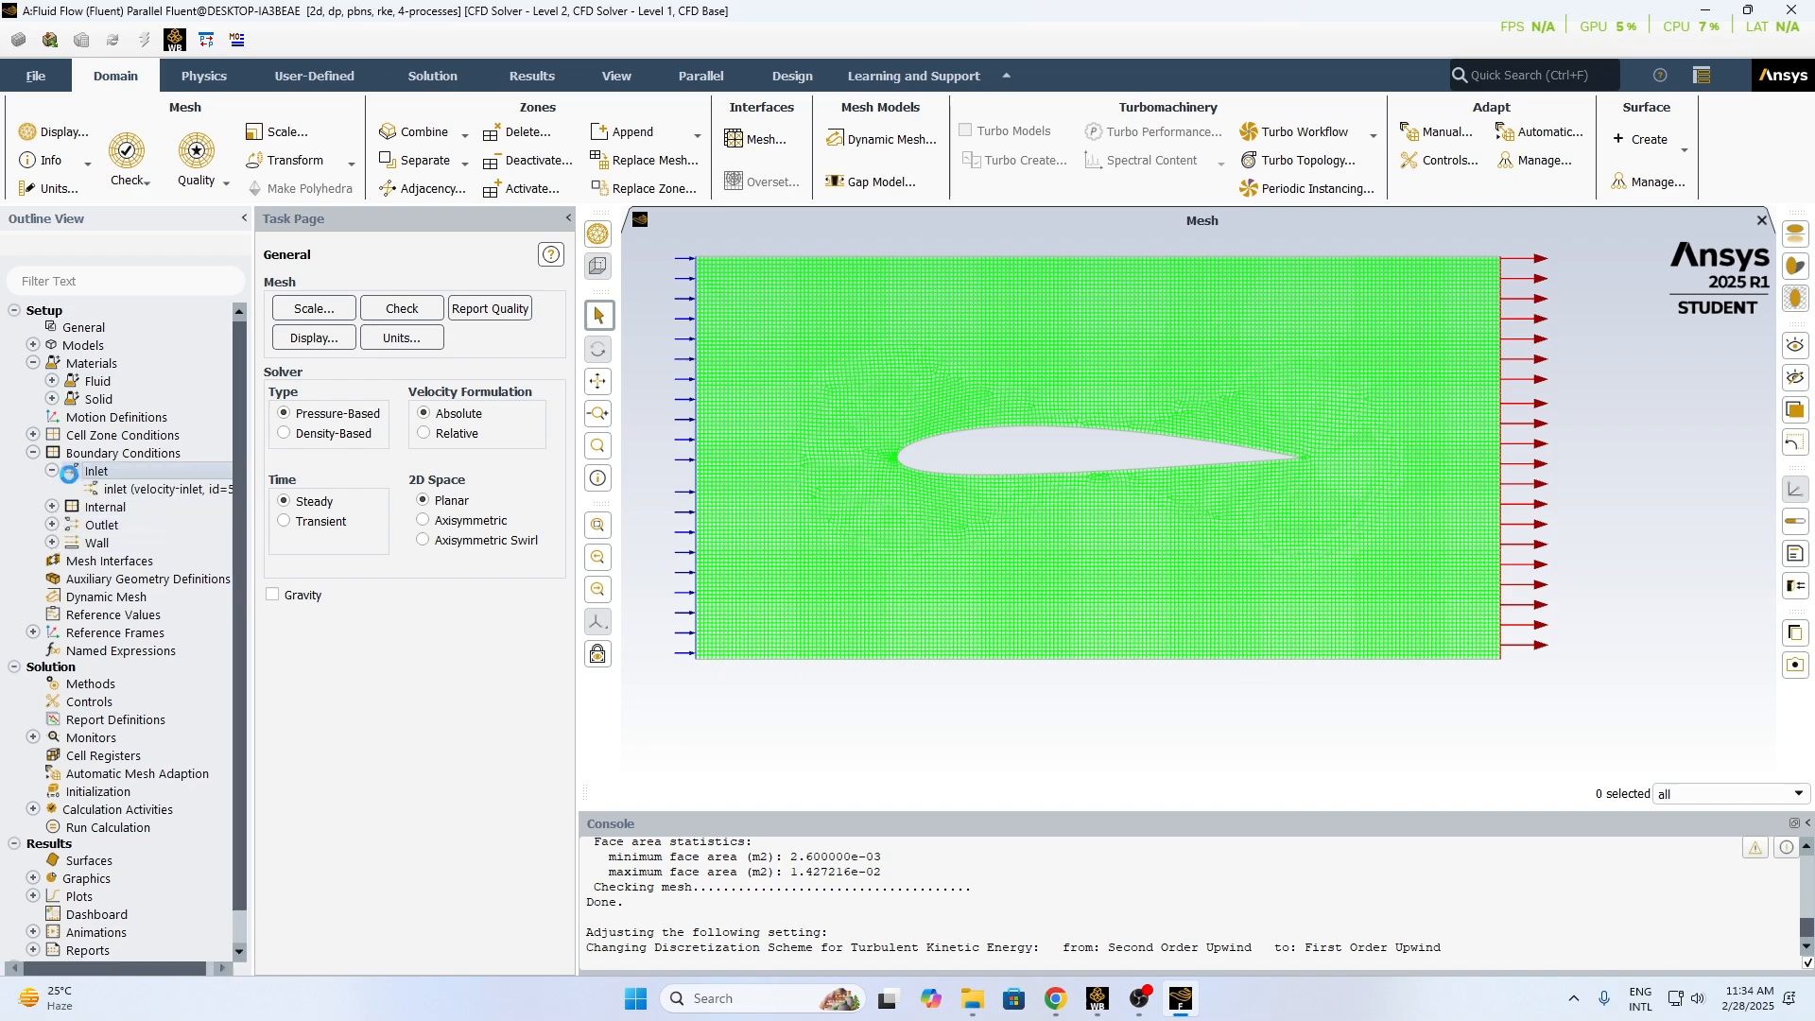
double_click(126, 489)
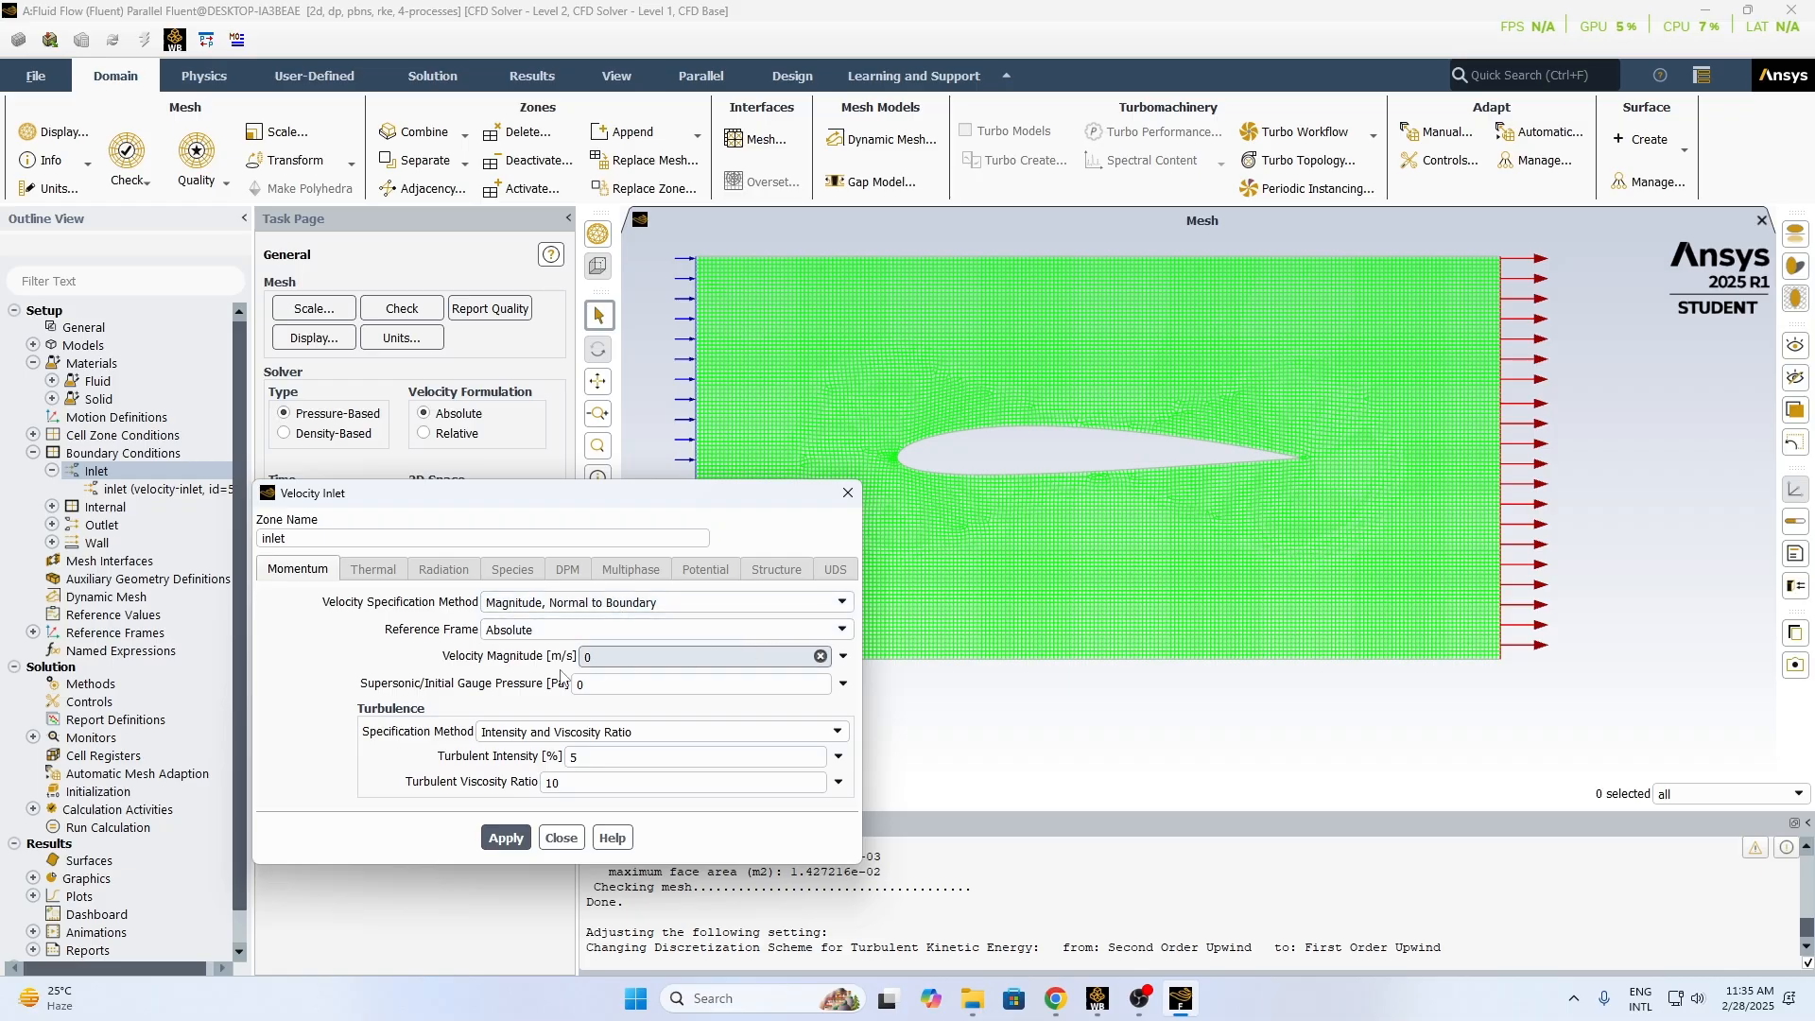
- Try the Components velocity specification method for the inlet and return to Magnitude, Normal to Boundary
click(801, 605)
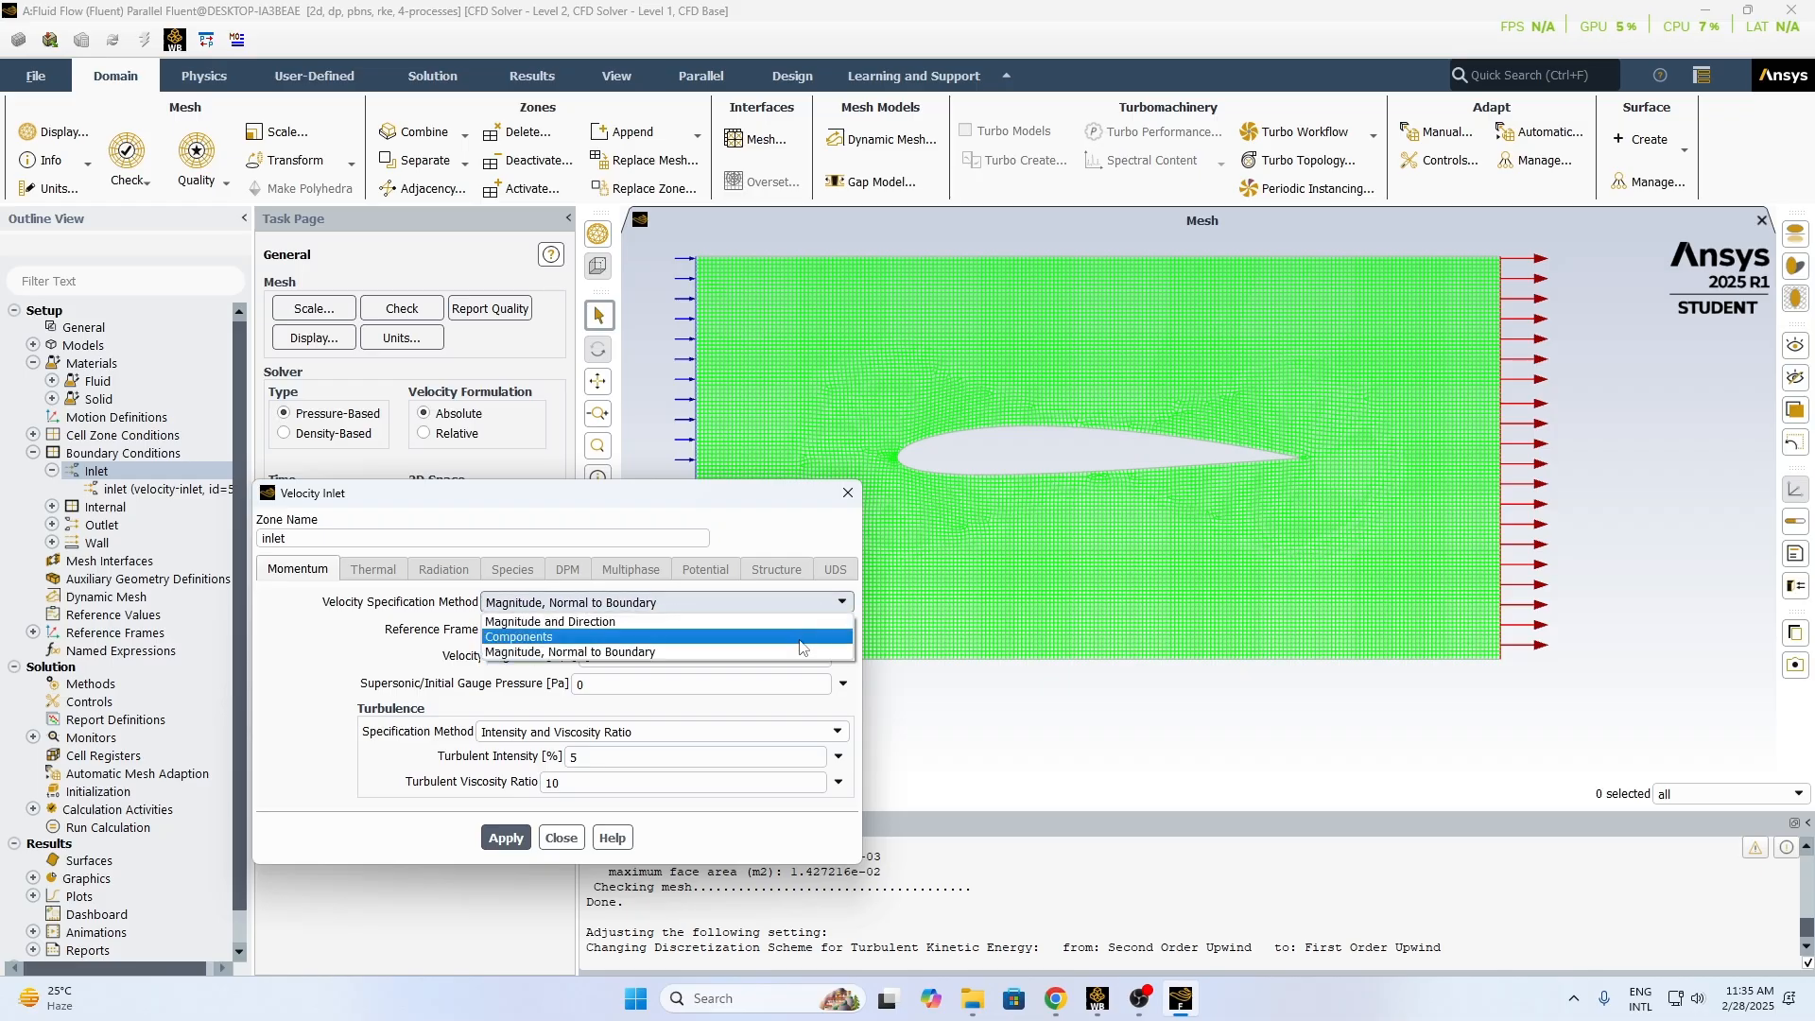
click(802, 637)
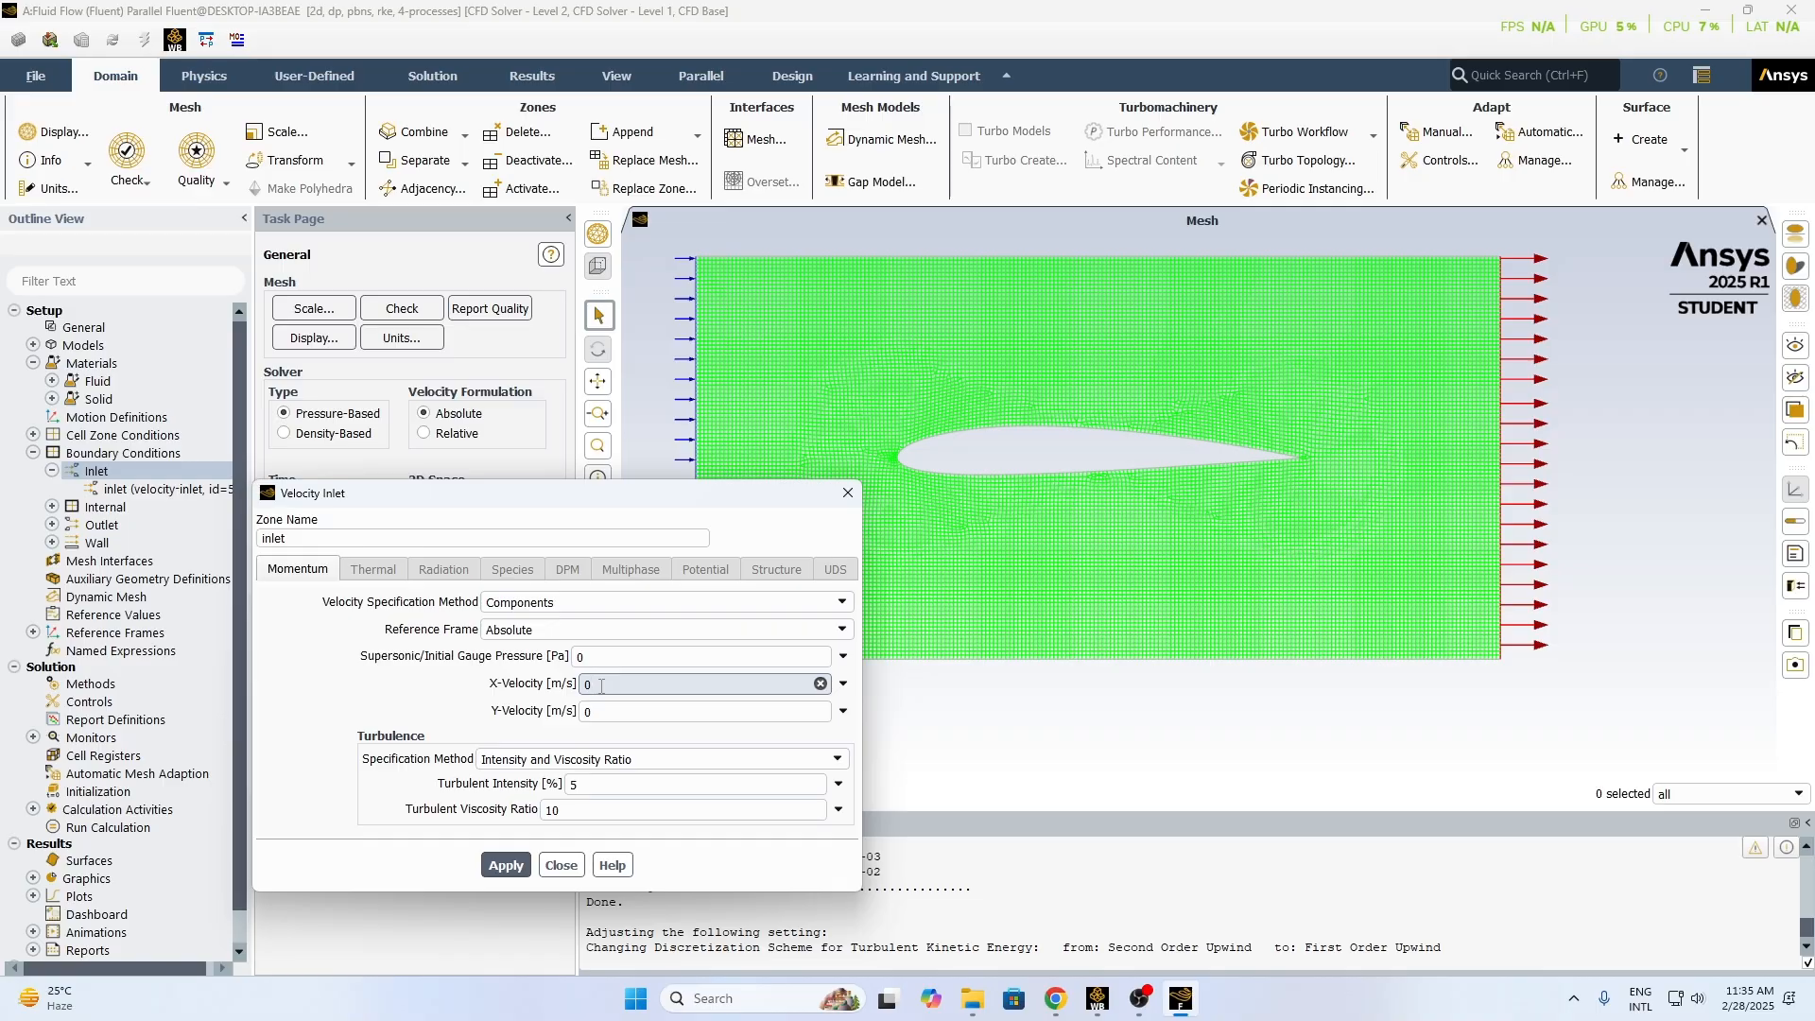
key(Tab)
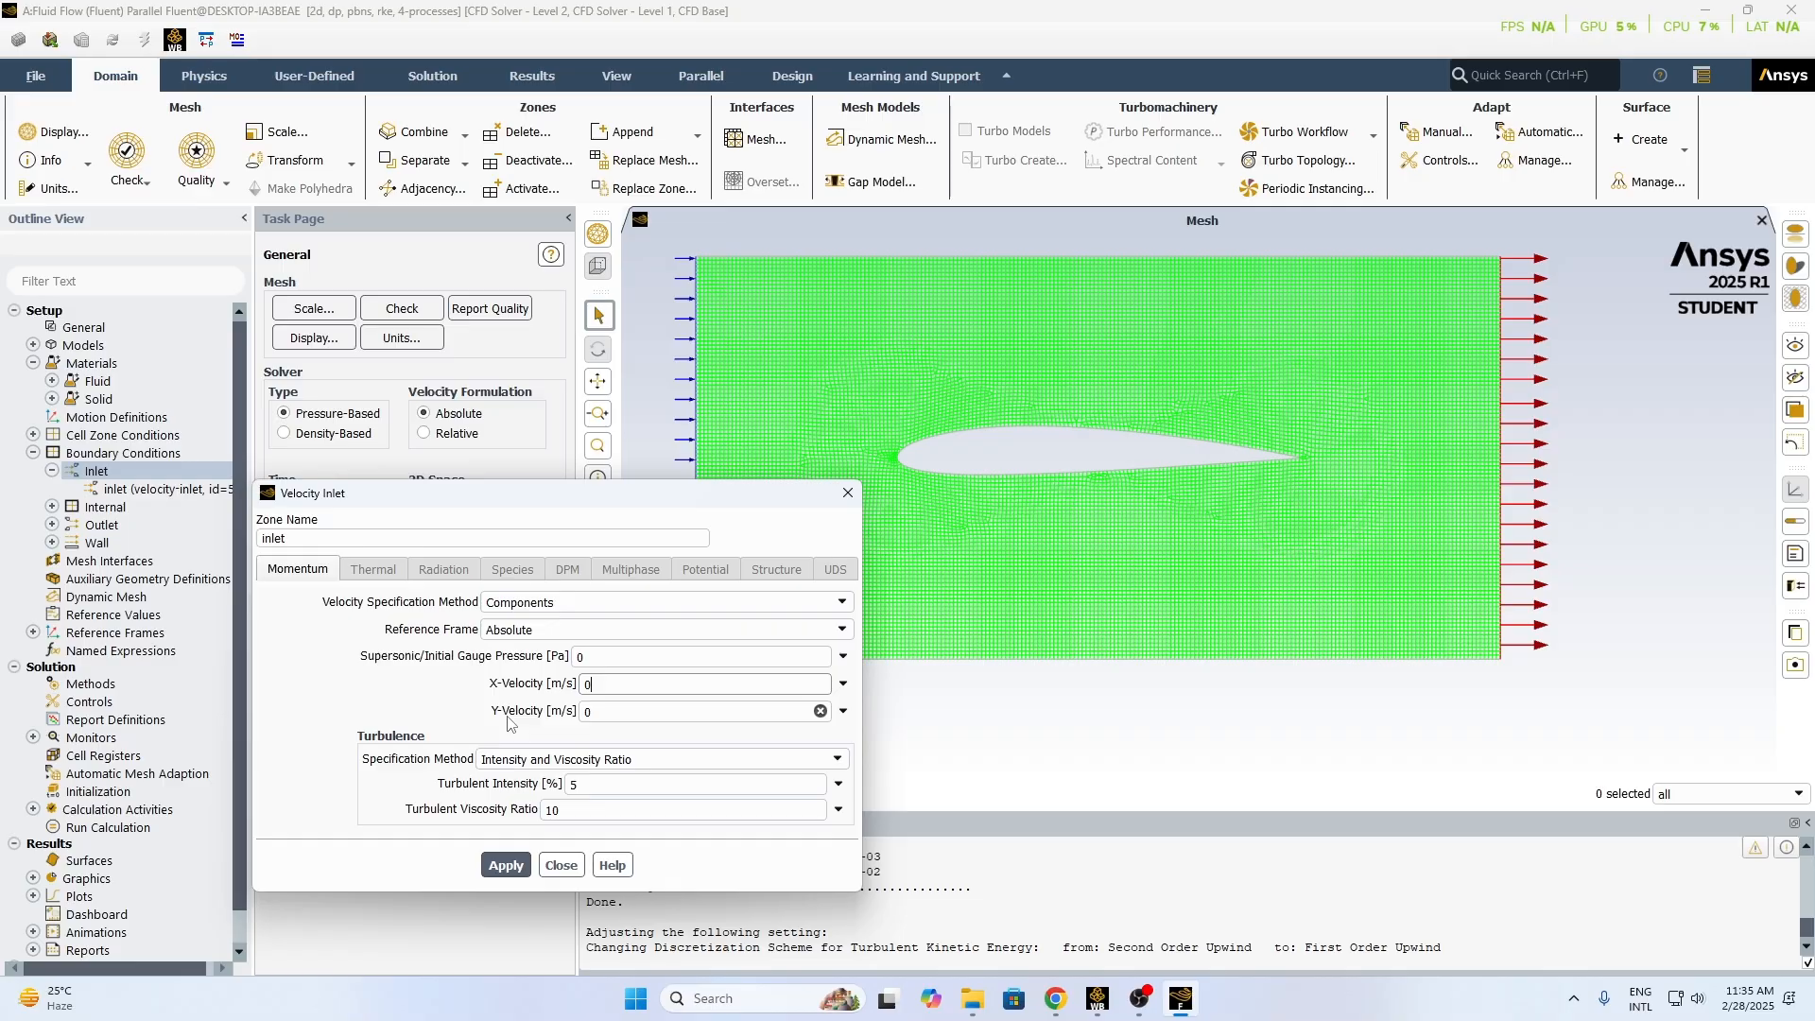
click(611, 686)
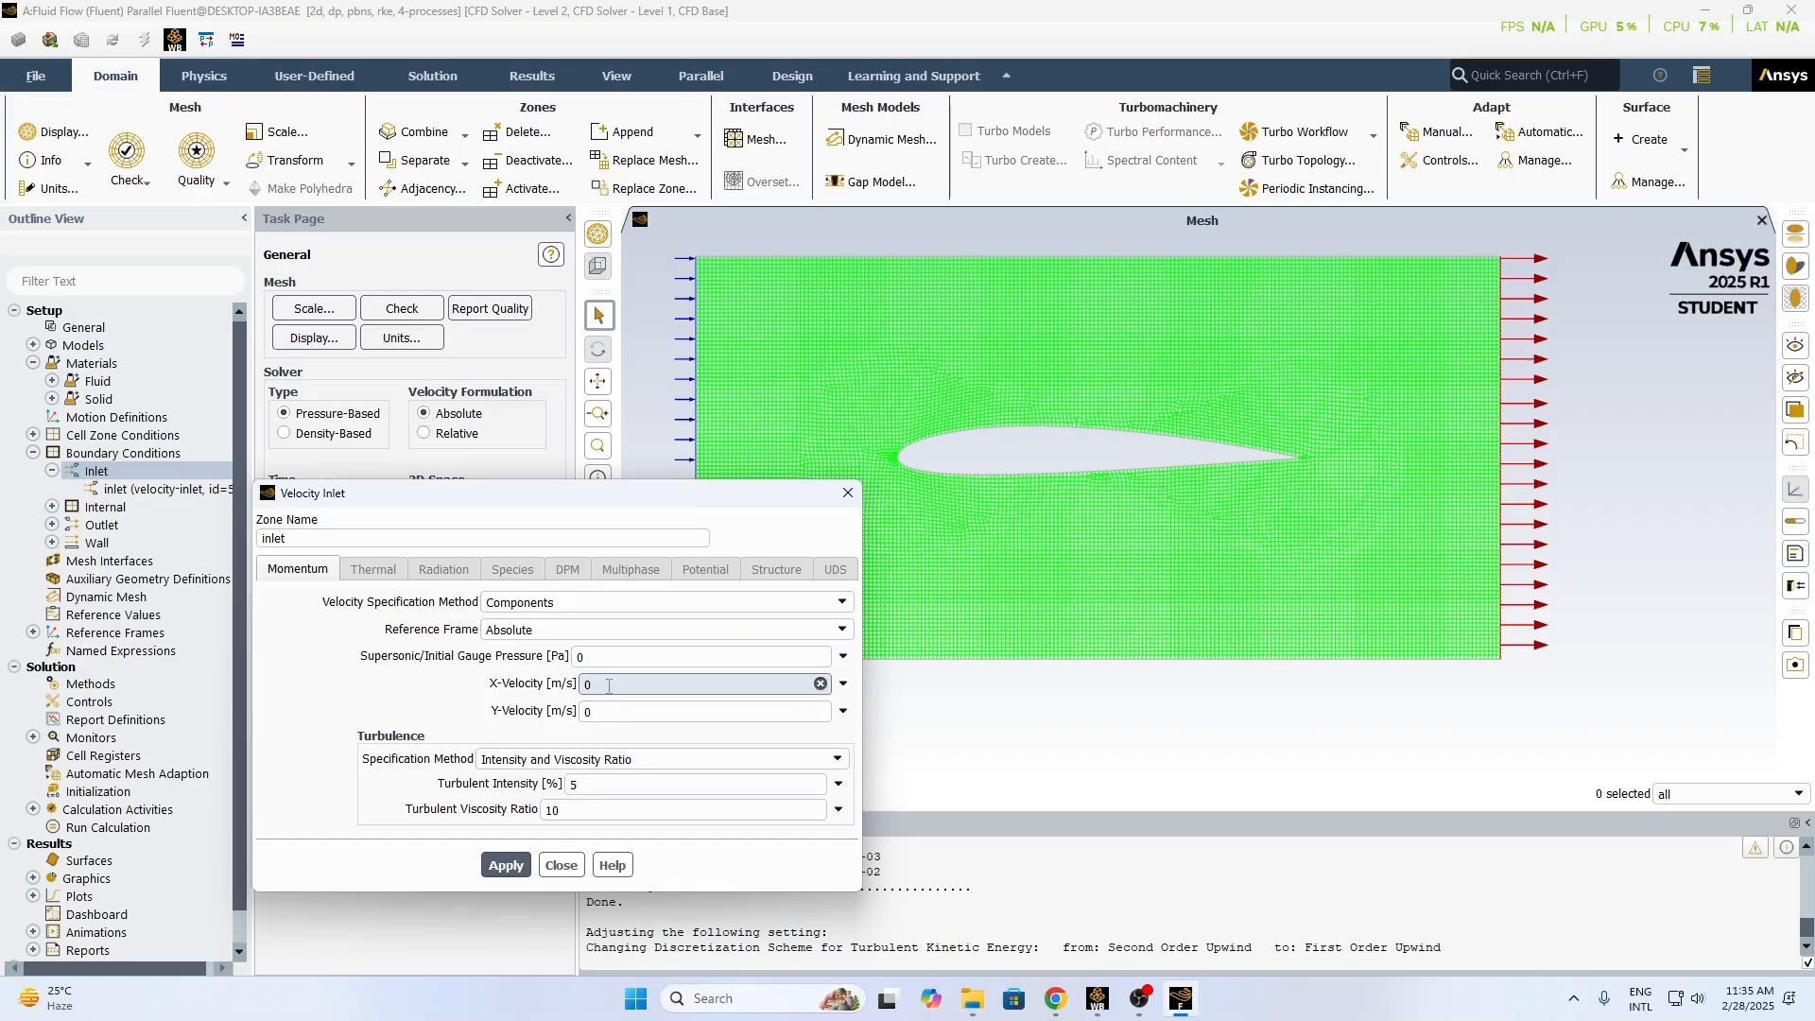
click(609, 602)
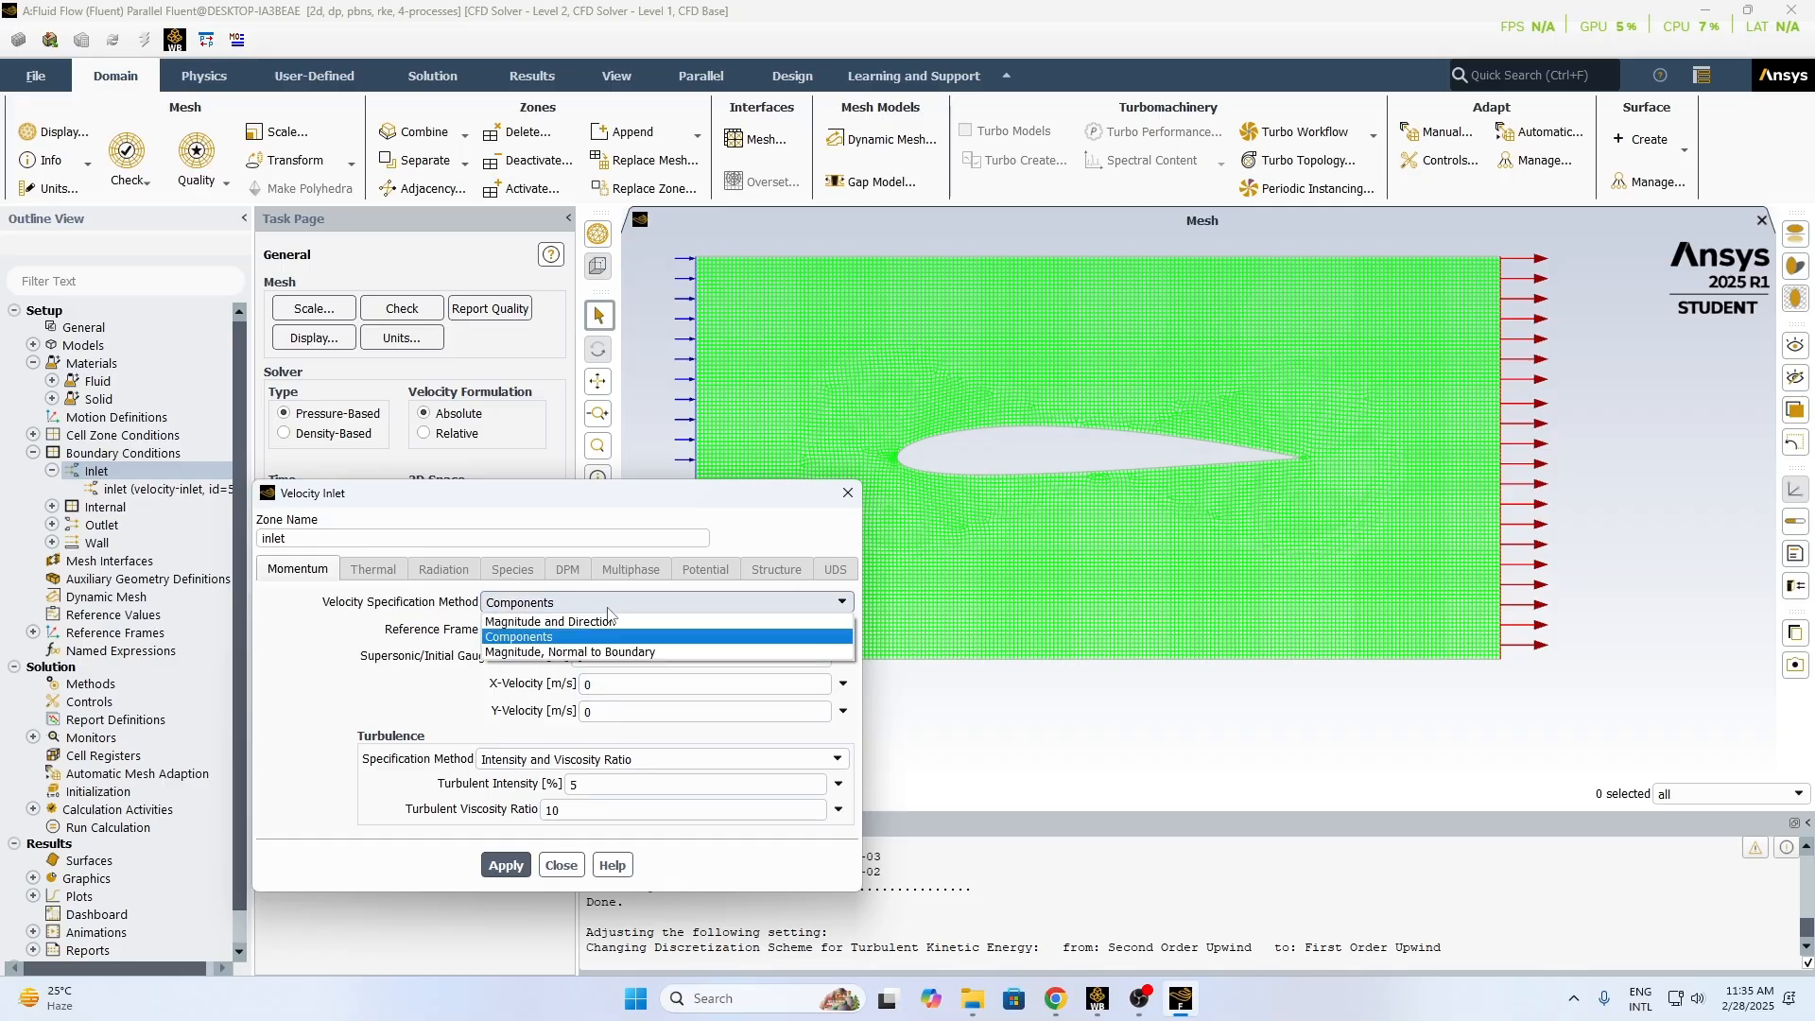
click(639, 652)
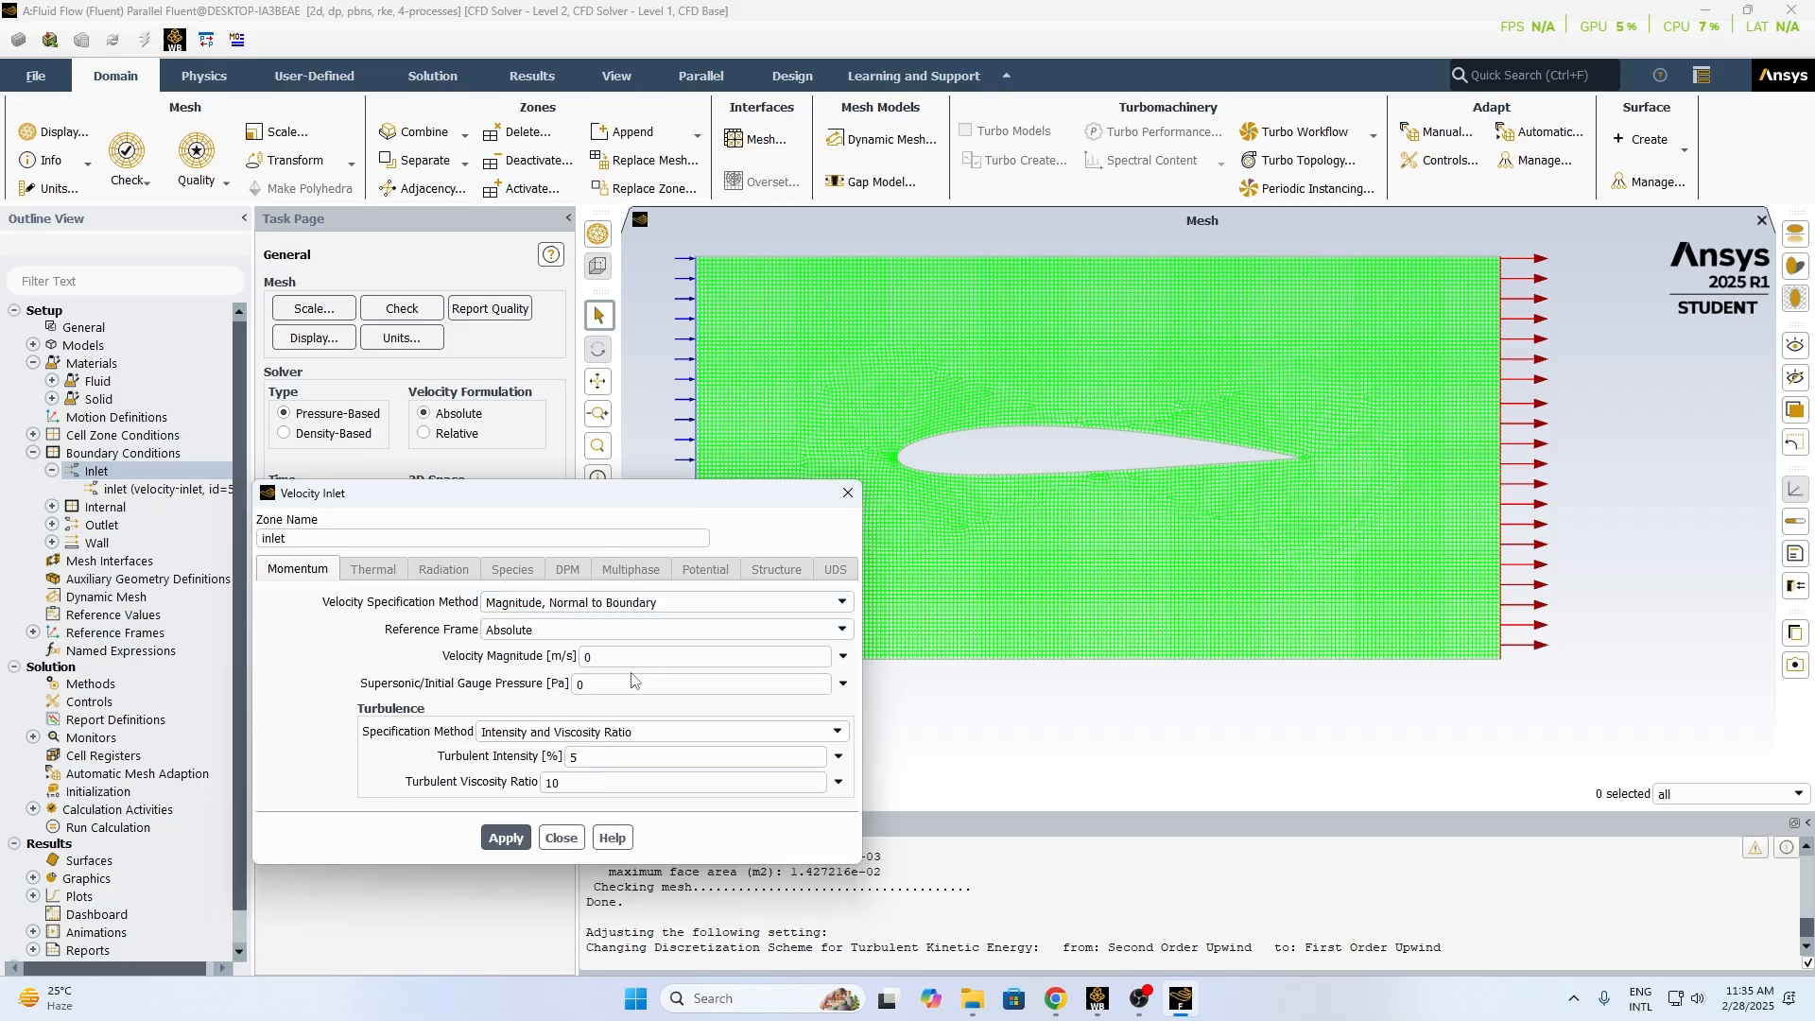
- Set the inlet velocity magnitude to 30 m/s, specified as Magnitude, Normal to Boundary, and apply the boundary condition
click(617, 659)
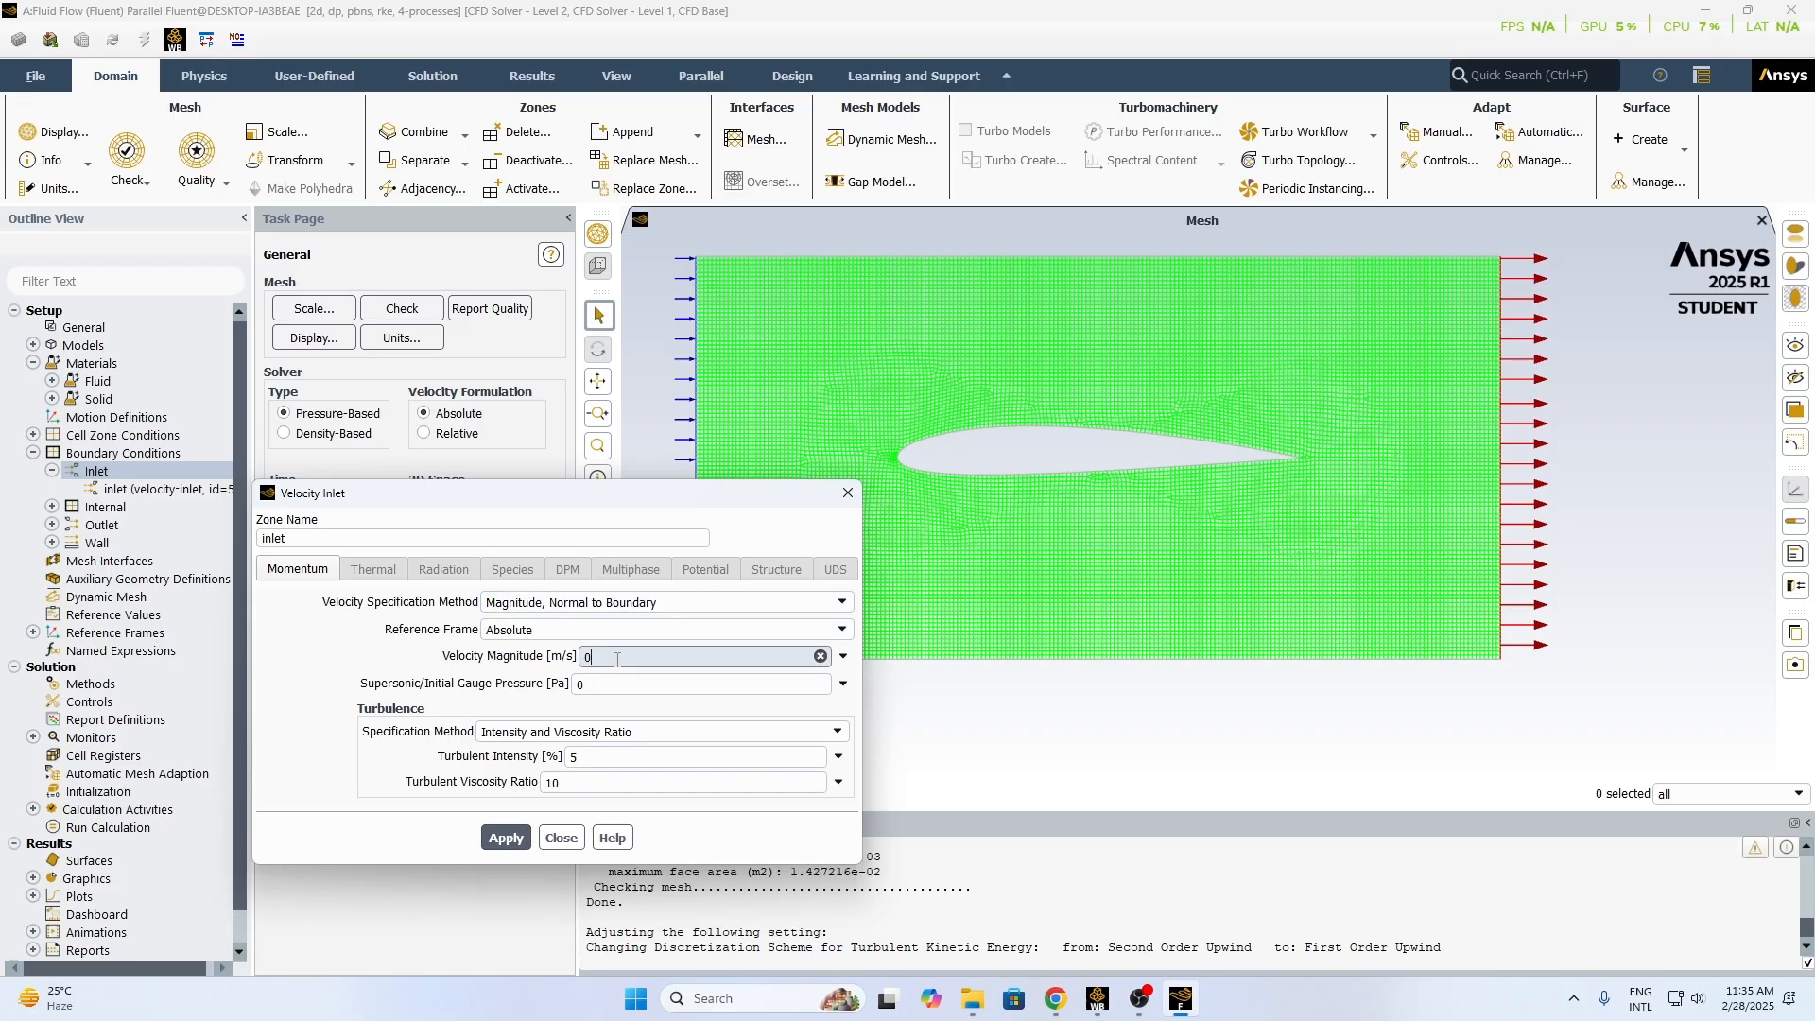
key(BackSpace)
text(3)
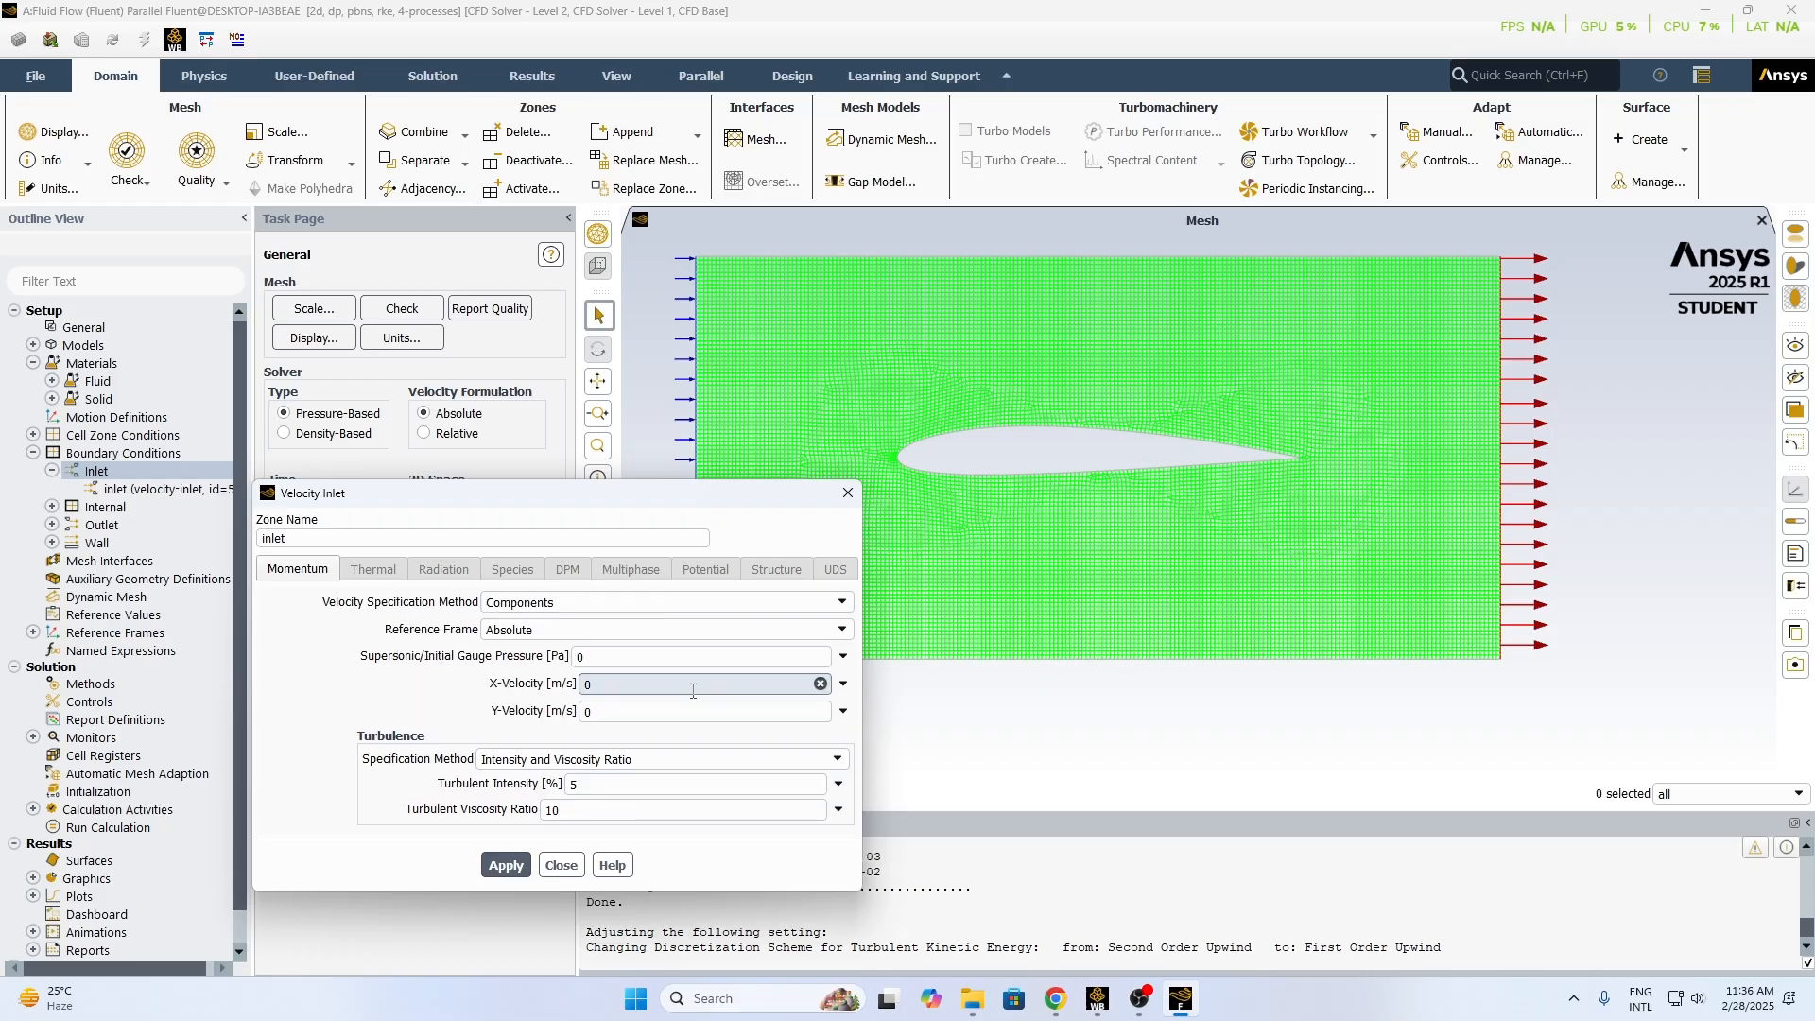
click(615, 599)
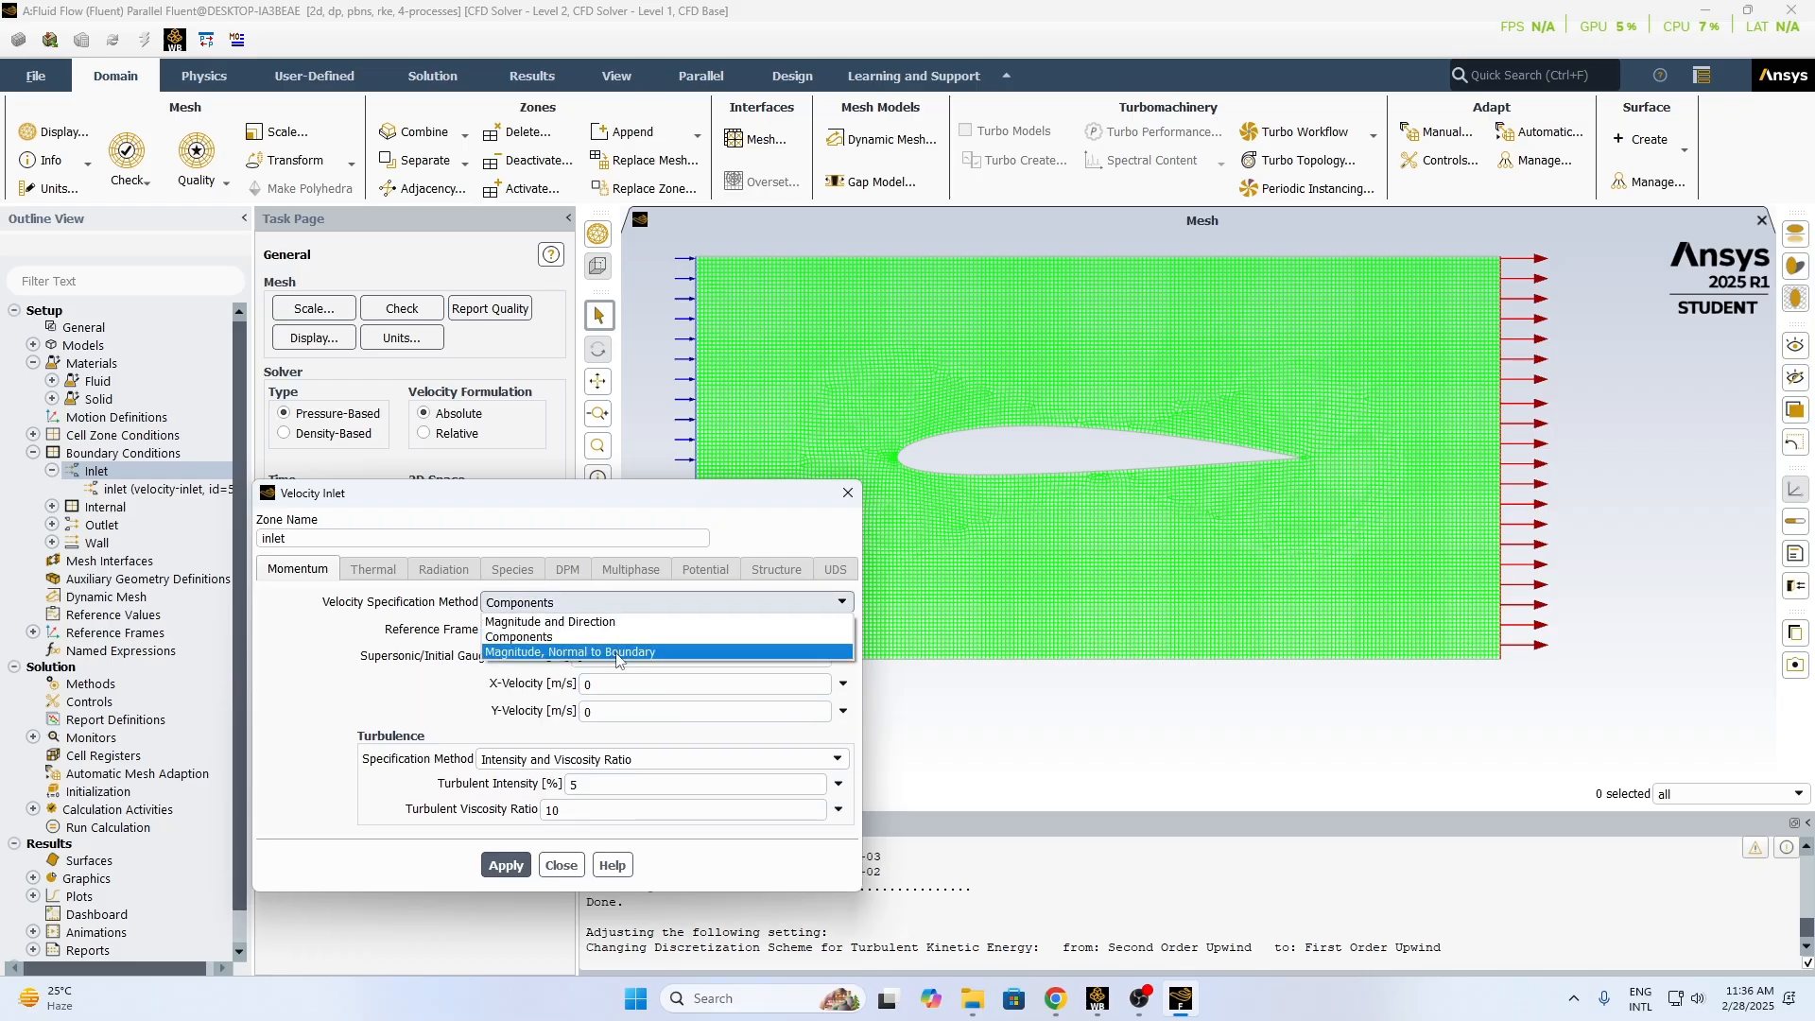
click(616, 653)
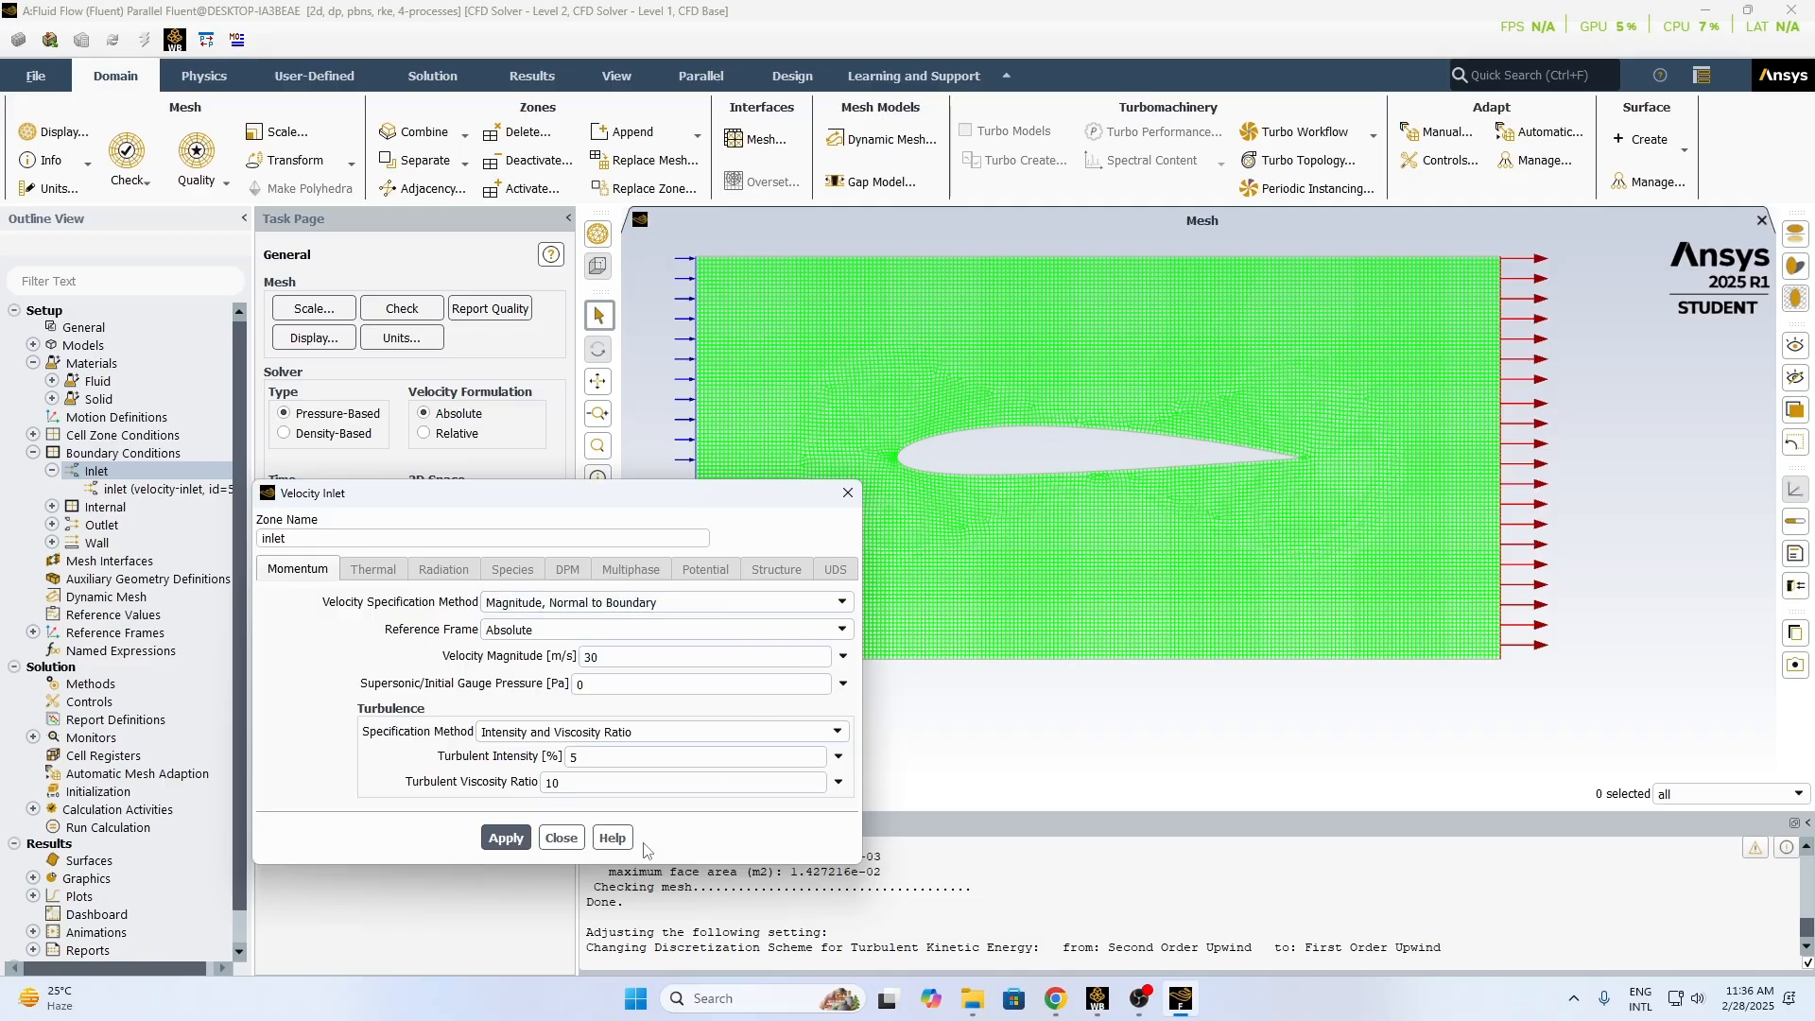
click(506, 837)
click(564, 838)
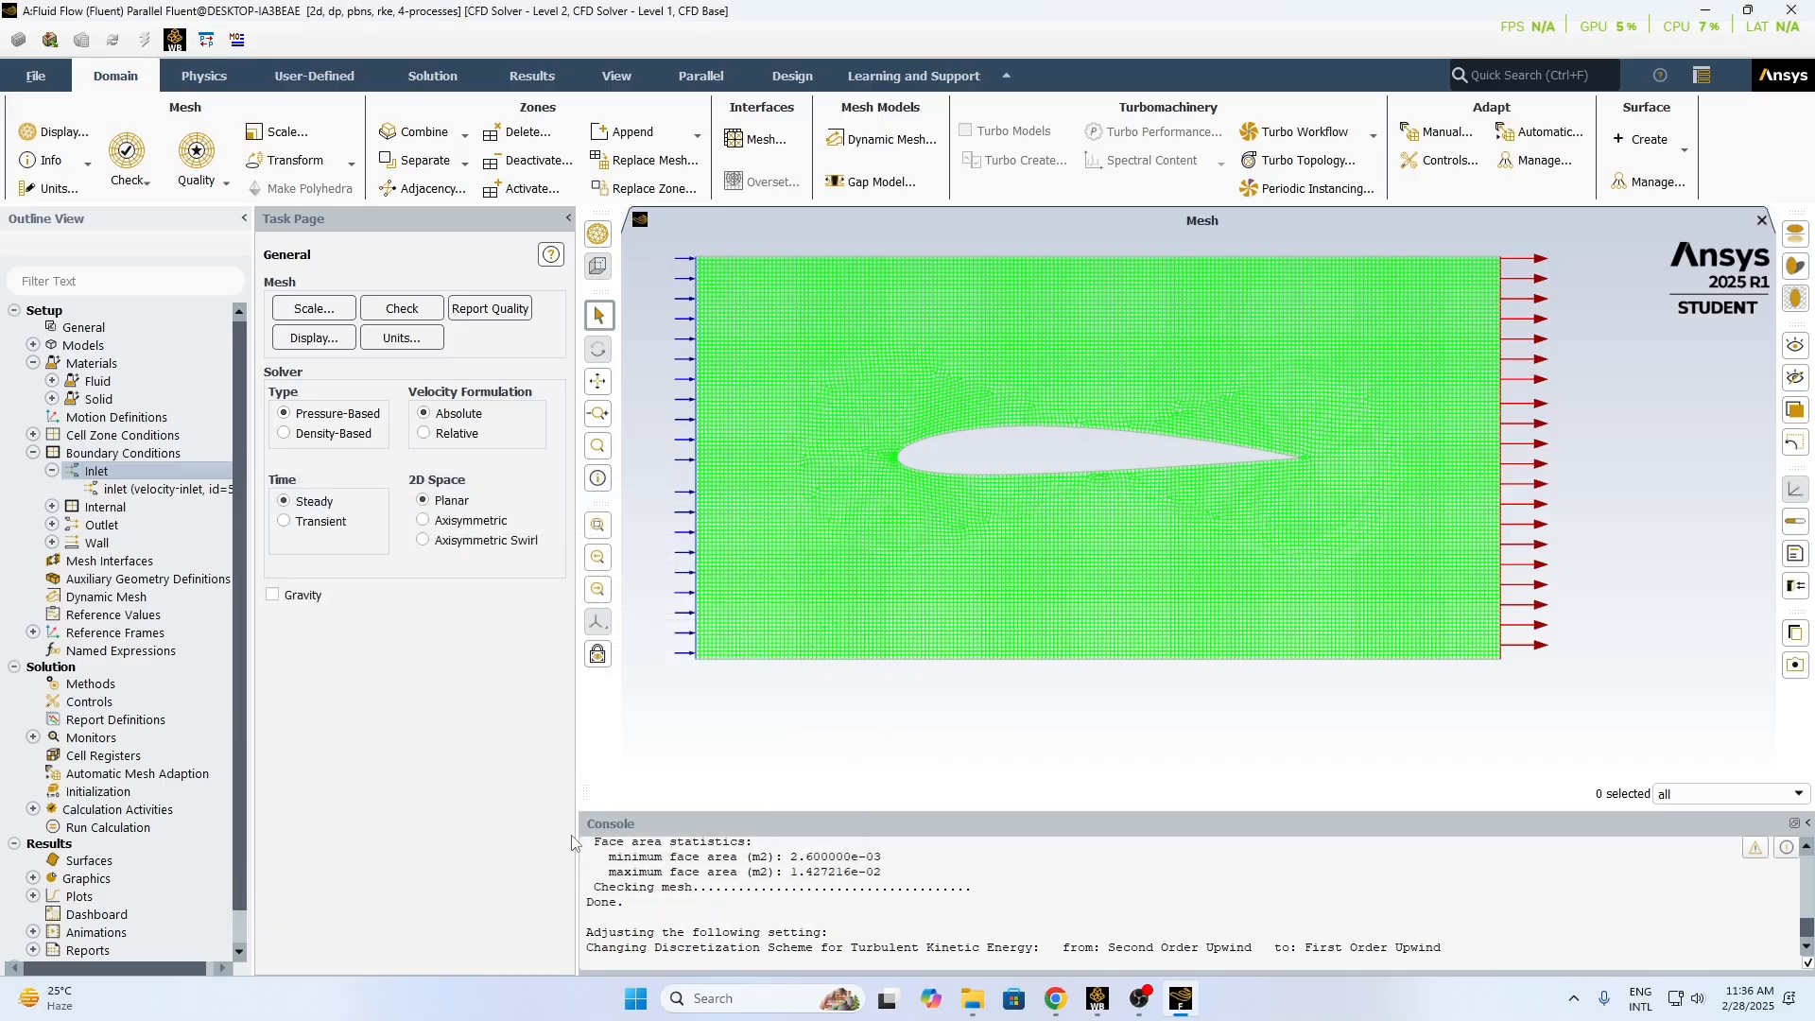
- Review the momentum and turbulence settings of the outlet's pressure-outlet boundary condition and close them without changes
double_click(83, 524)
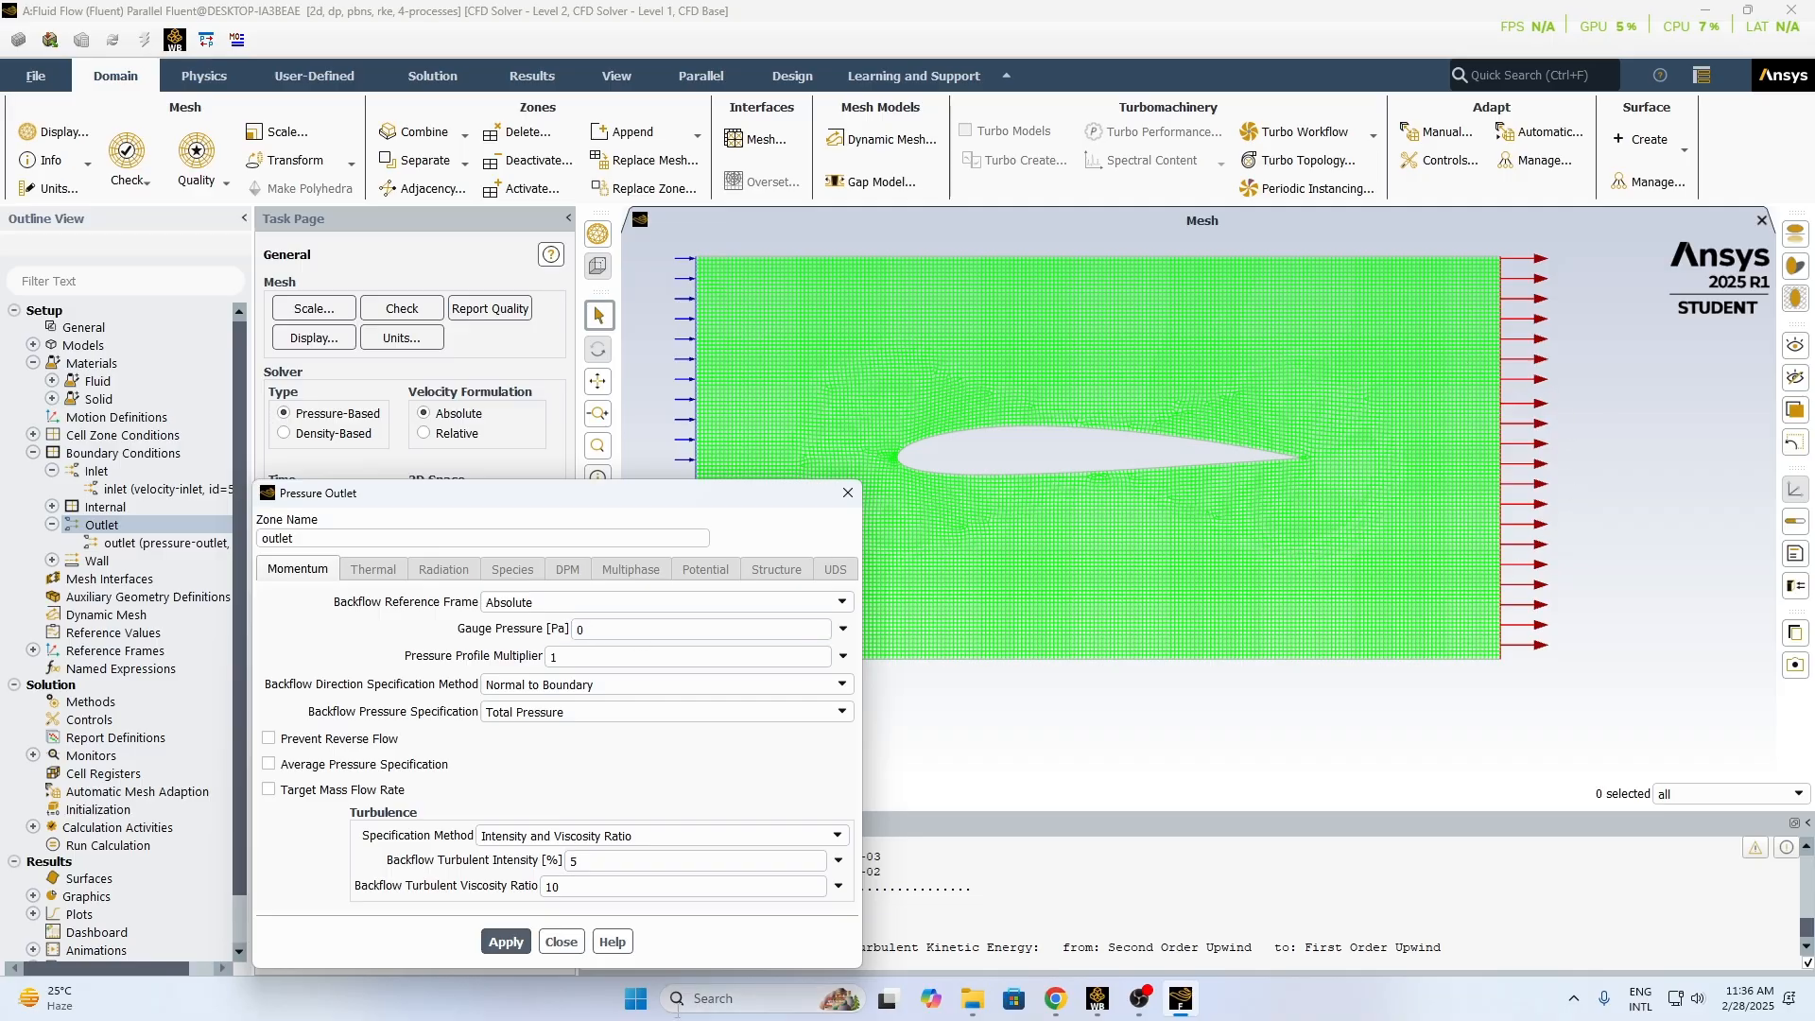
click(558, 944)
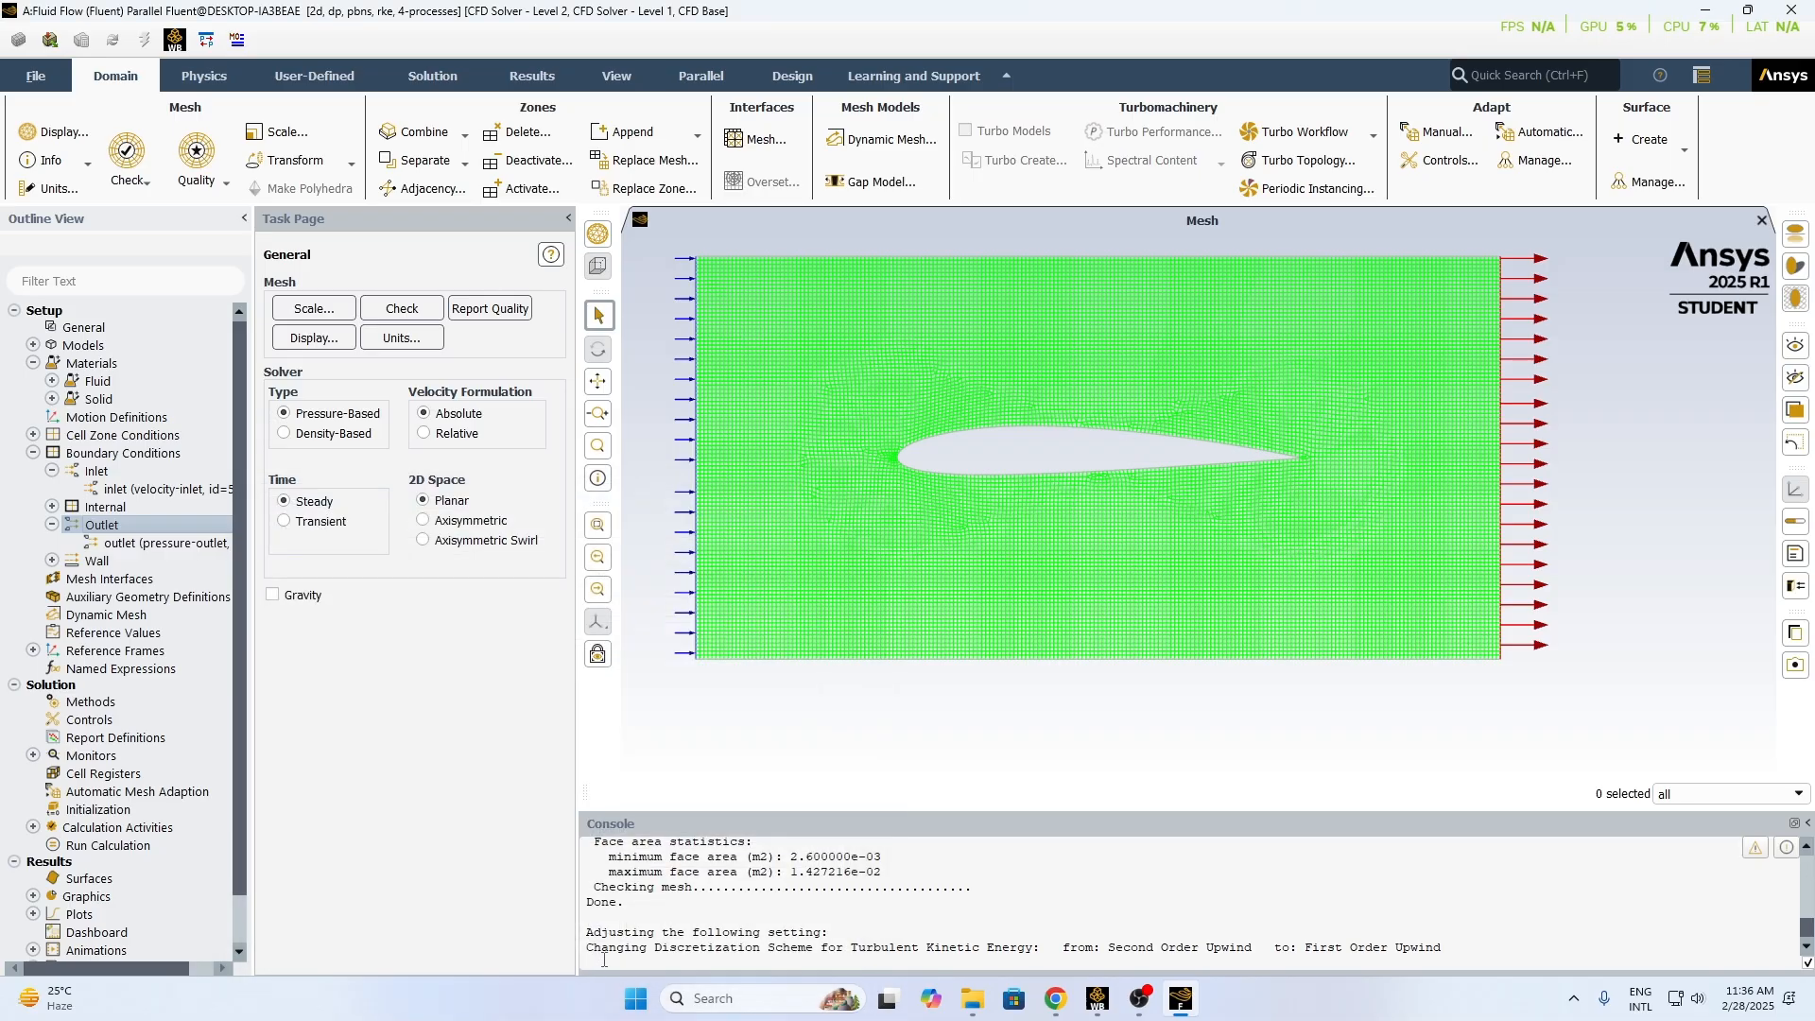
click(52, 524)
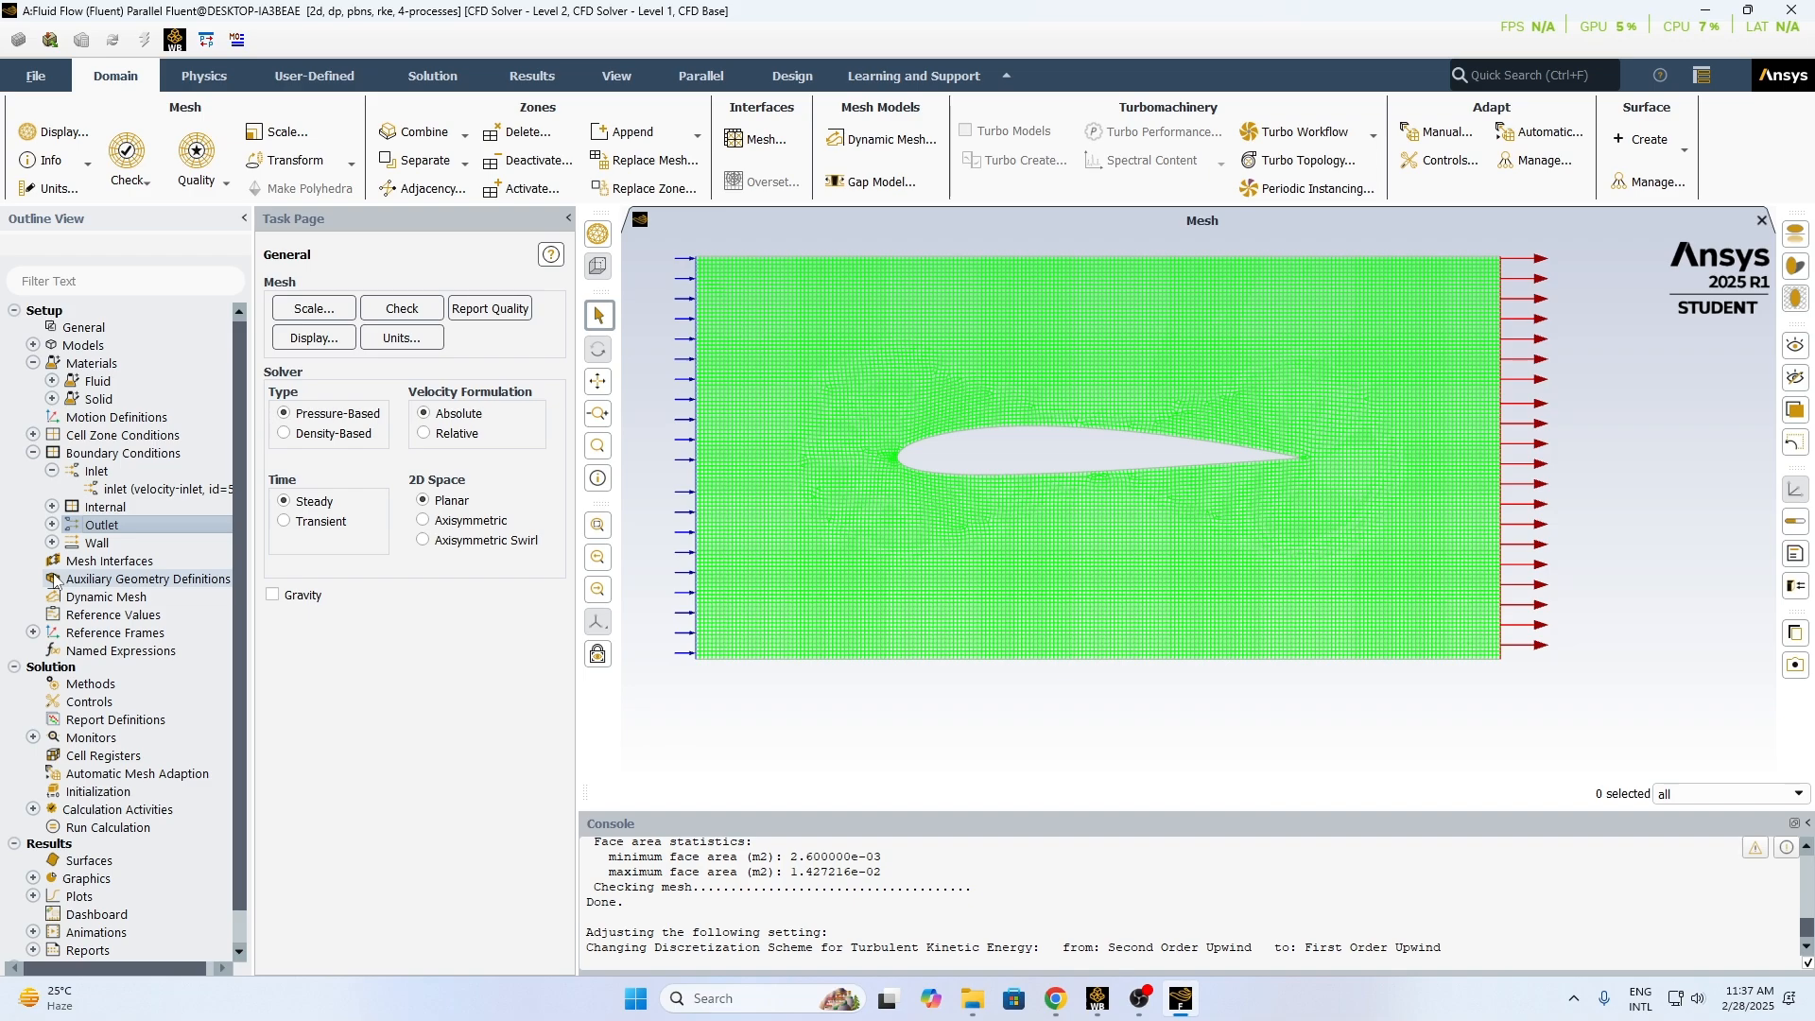
- Compute the reference values from the inlet zone
click(99, 616)
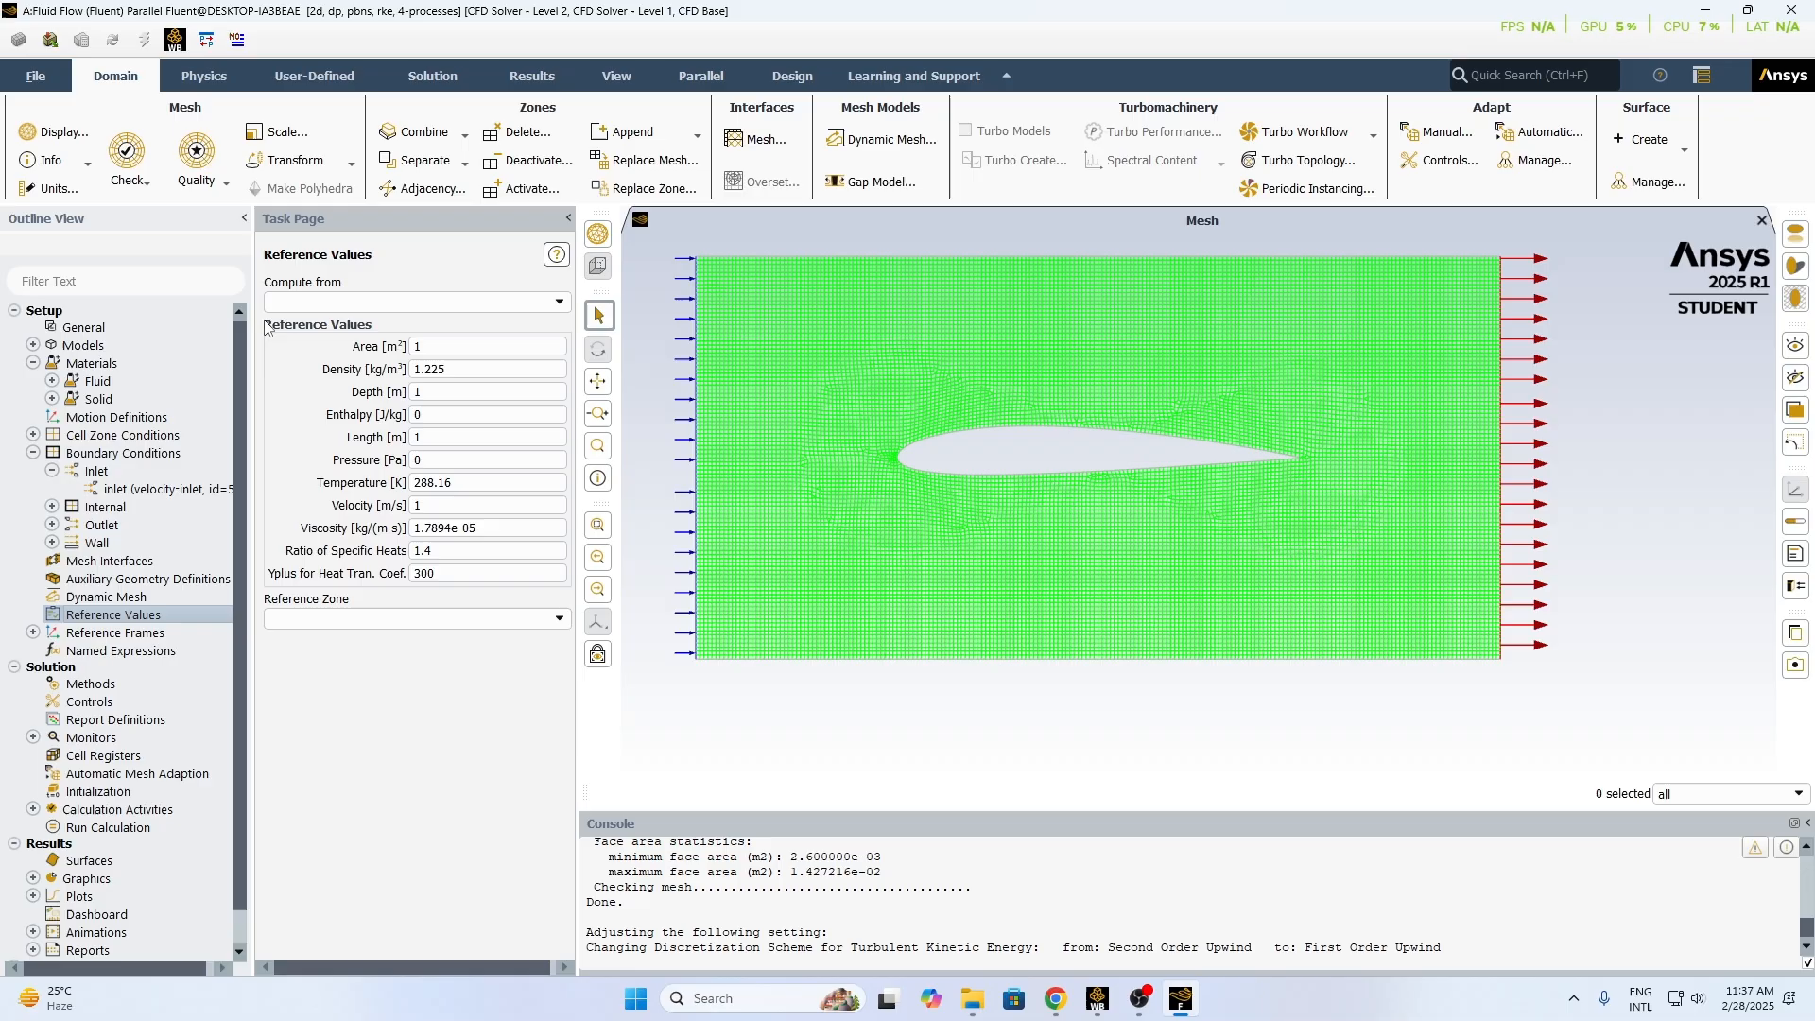
click(492, 302)
click(559, 304)
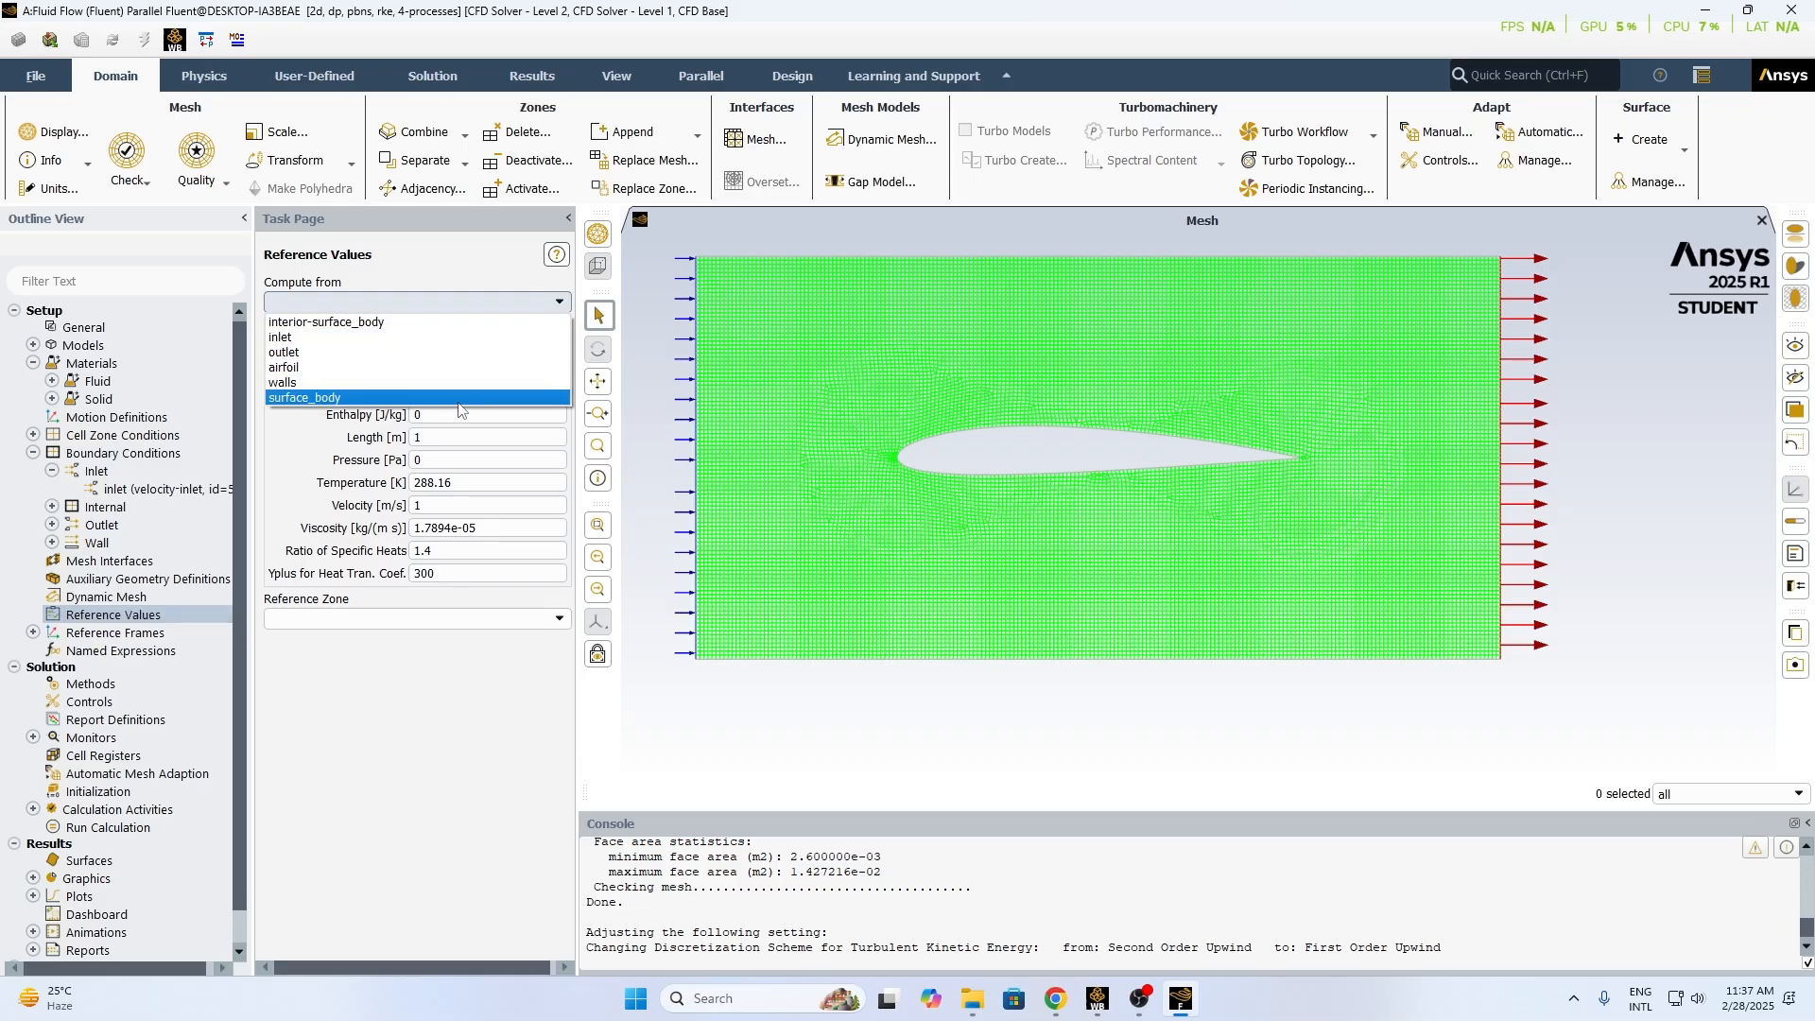
click(401, 337)
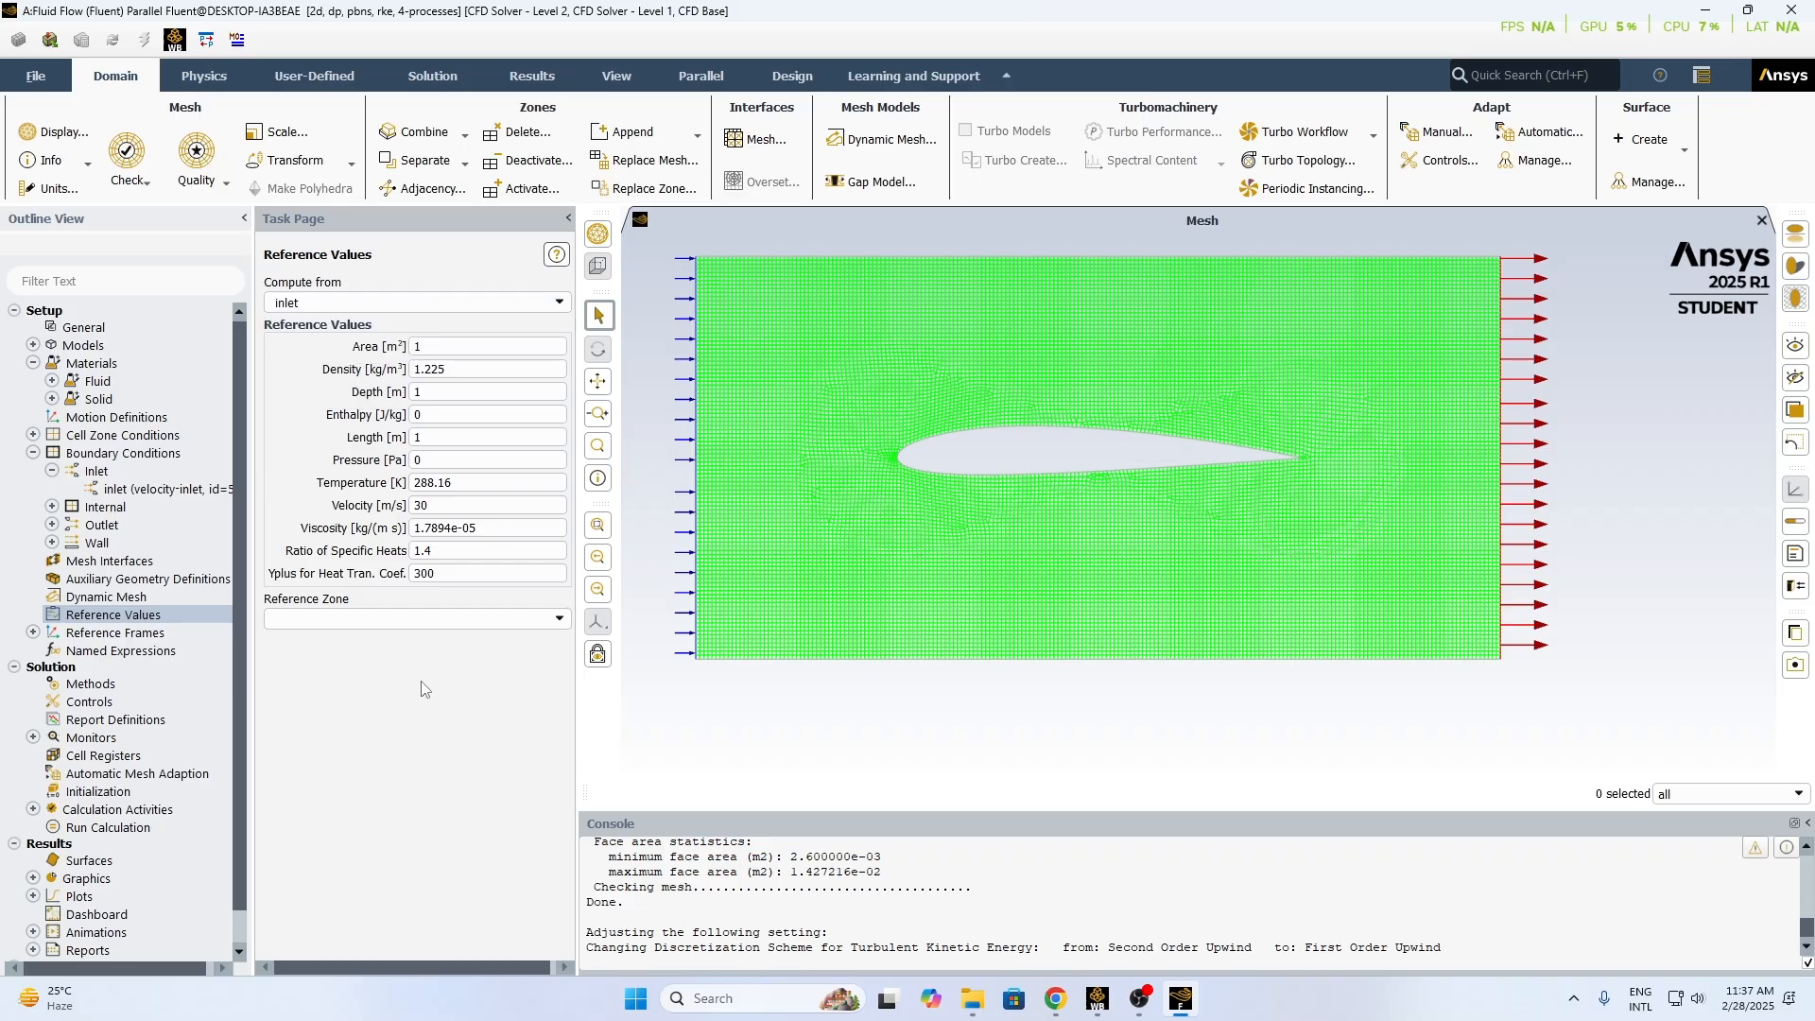
double_click(130, 639)
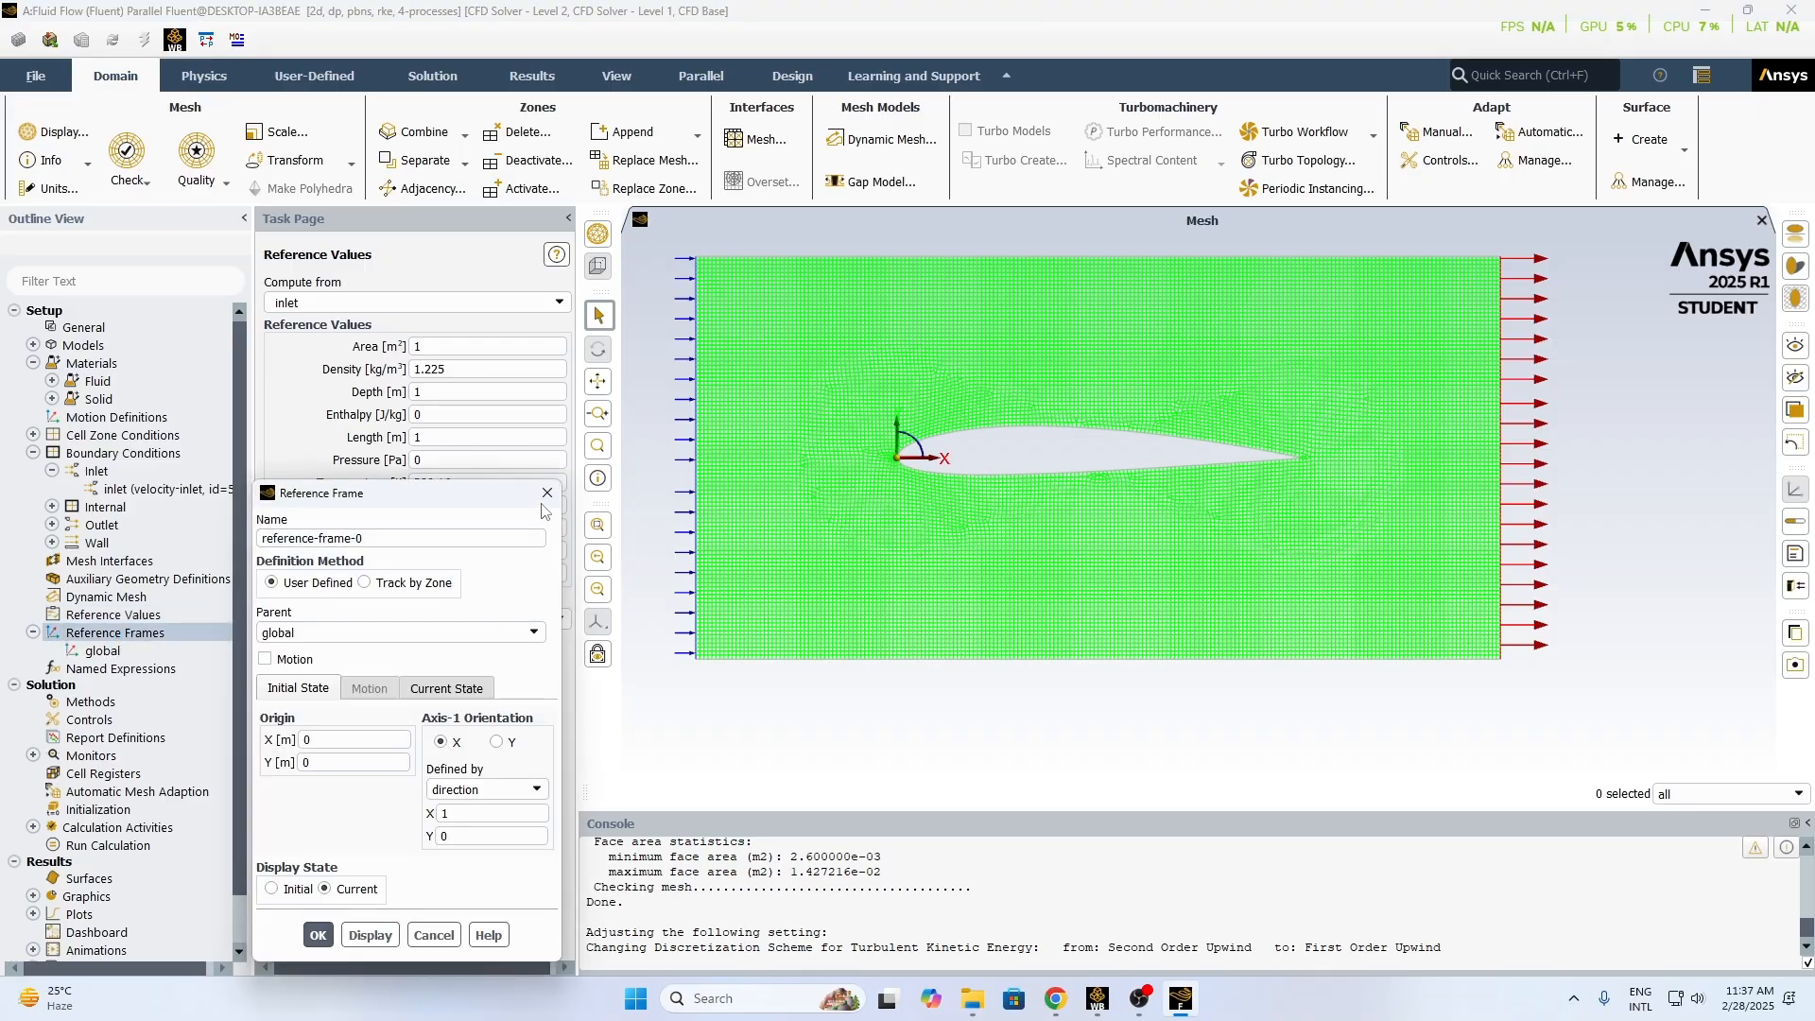
click(547, 493)
click(34, 633)
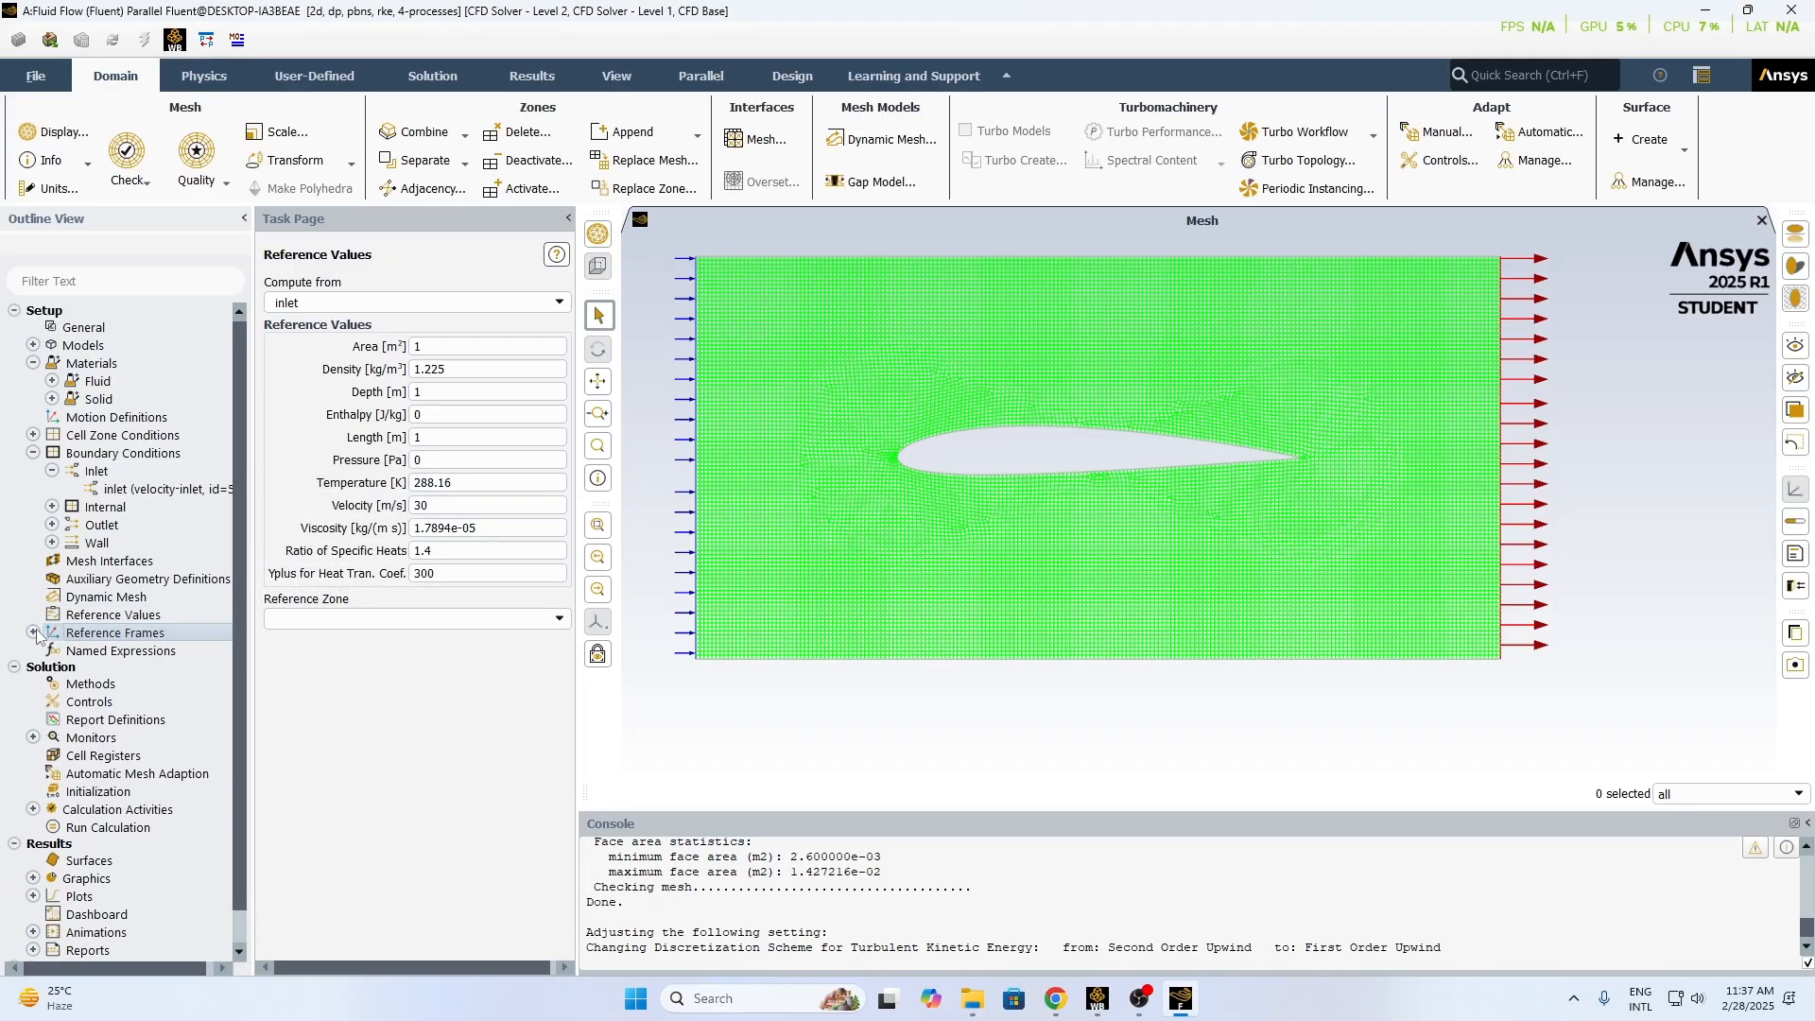
- Create a drag report definition named drag for the airfoil zone, with Drag Force as the report output type
double_click(124, 724)
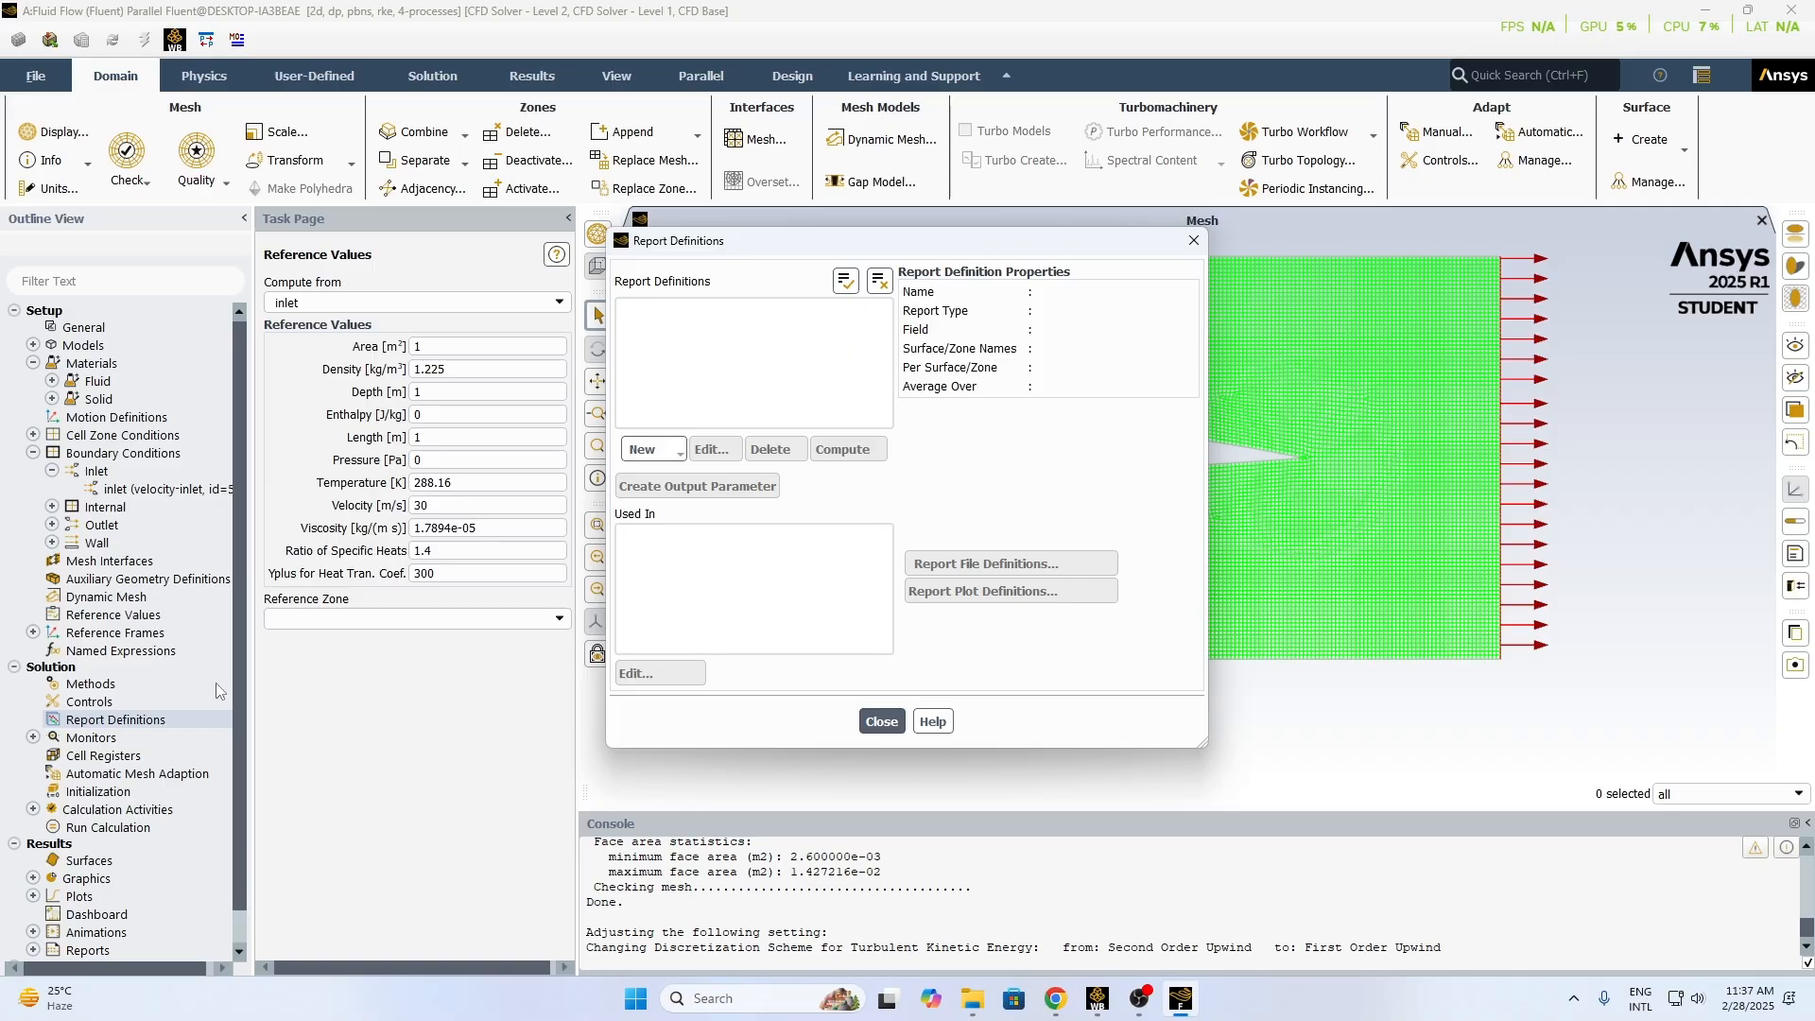
click(658, 454)
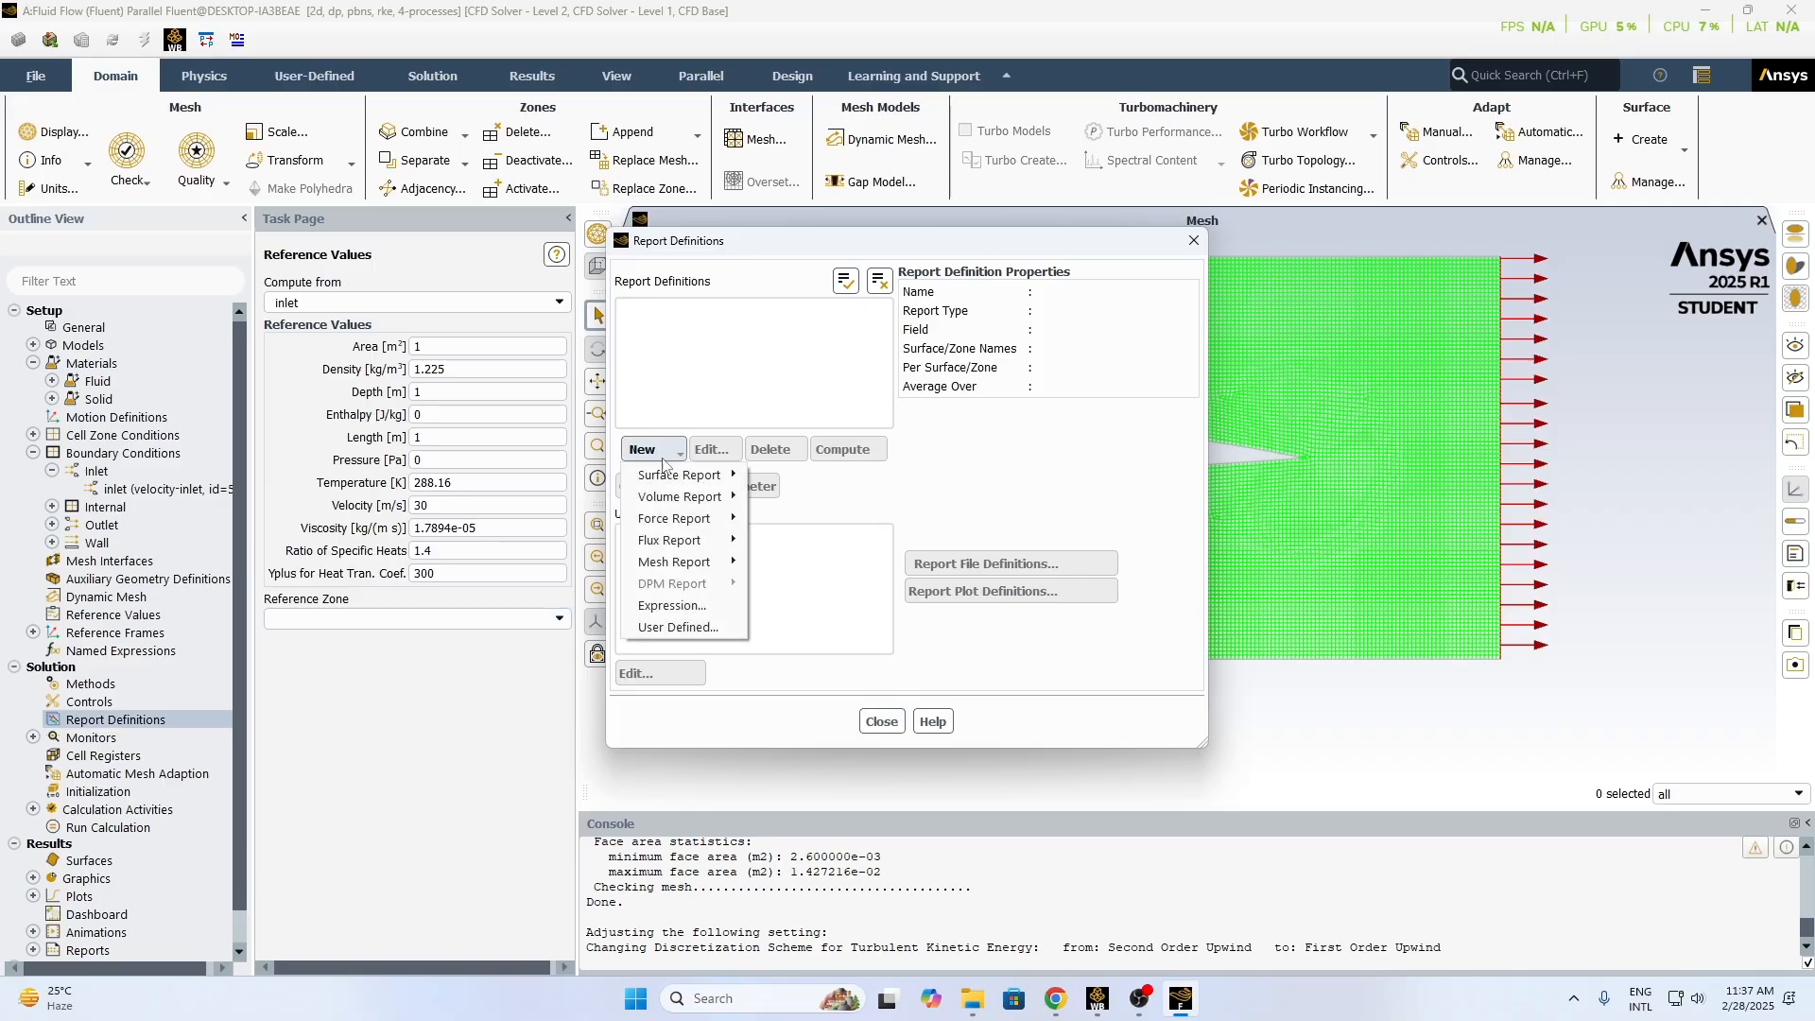
mouse_move(687, 523)
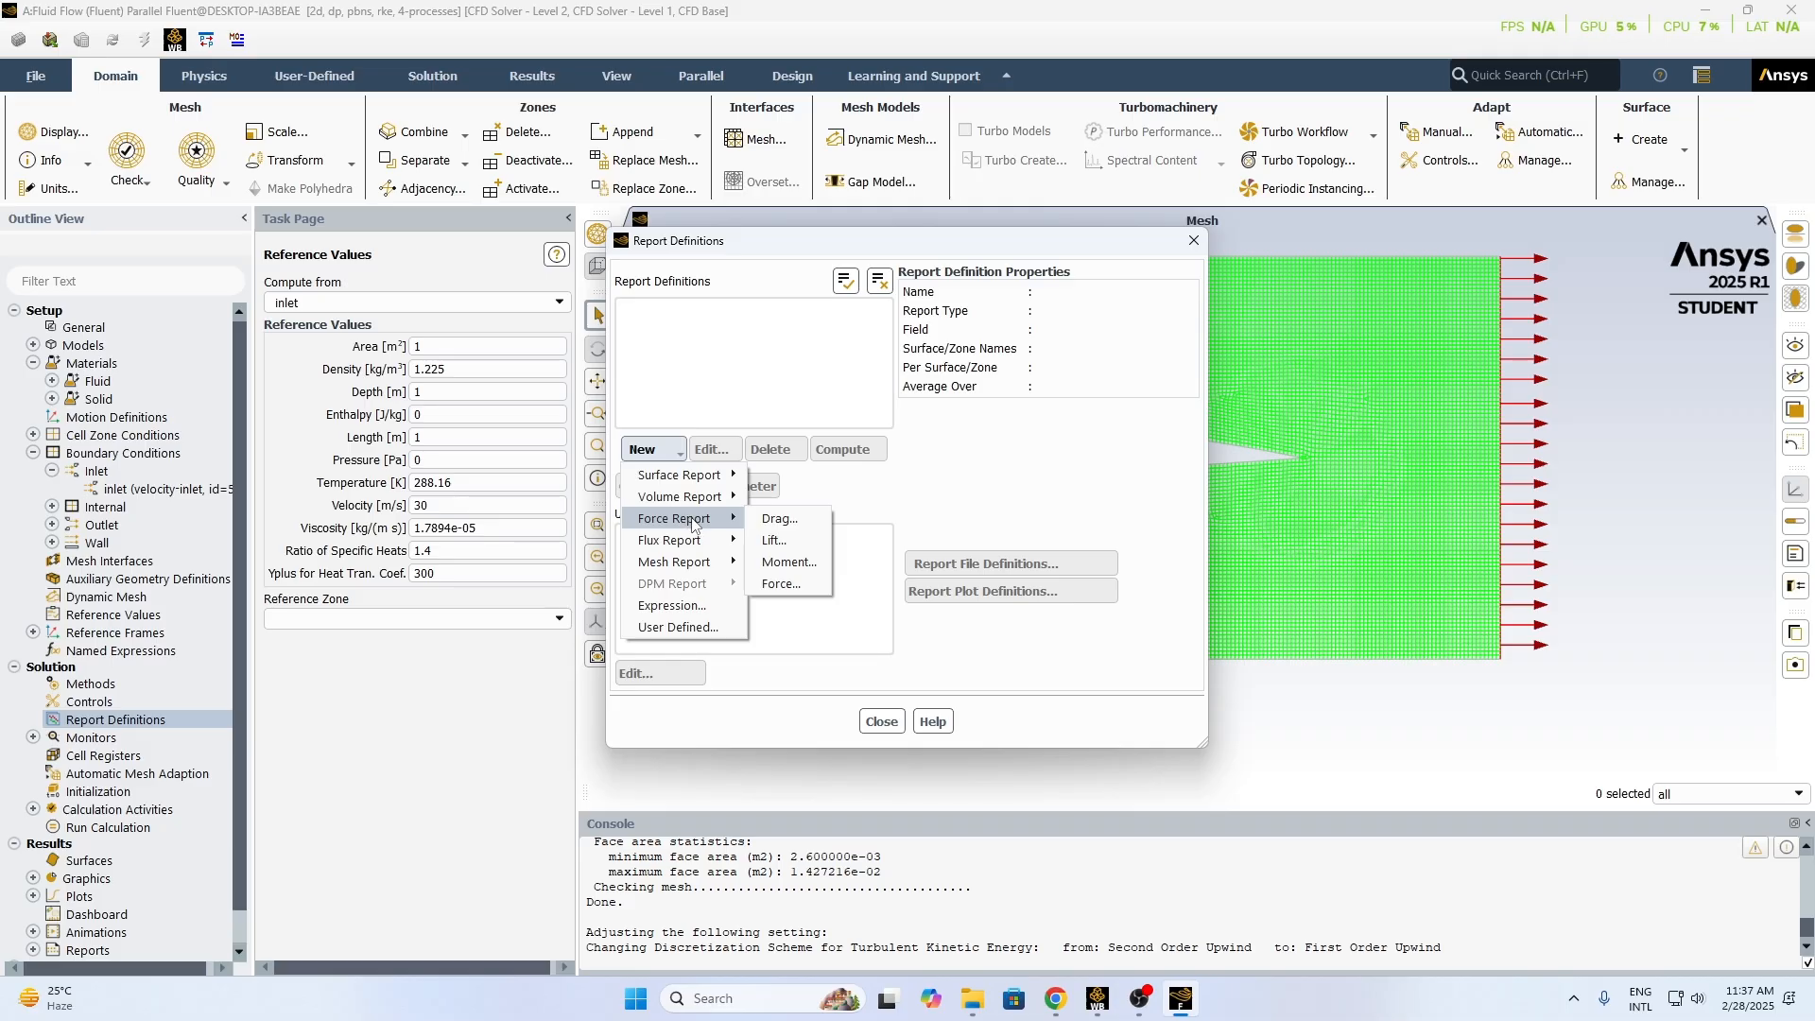
click(767, 525)
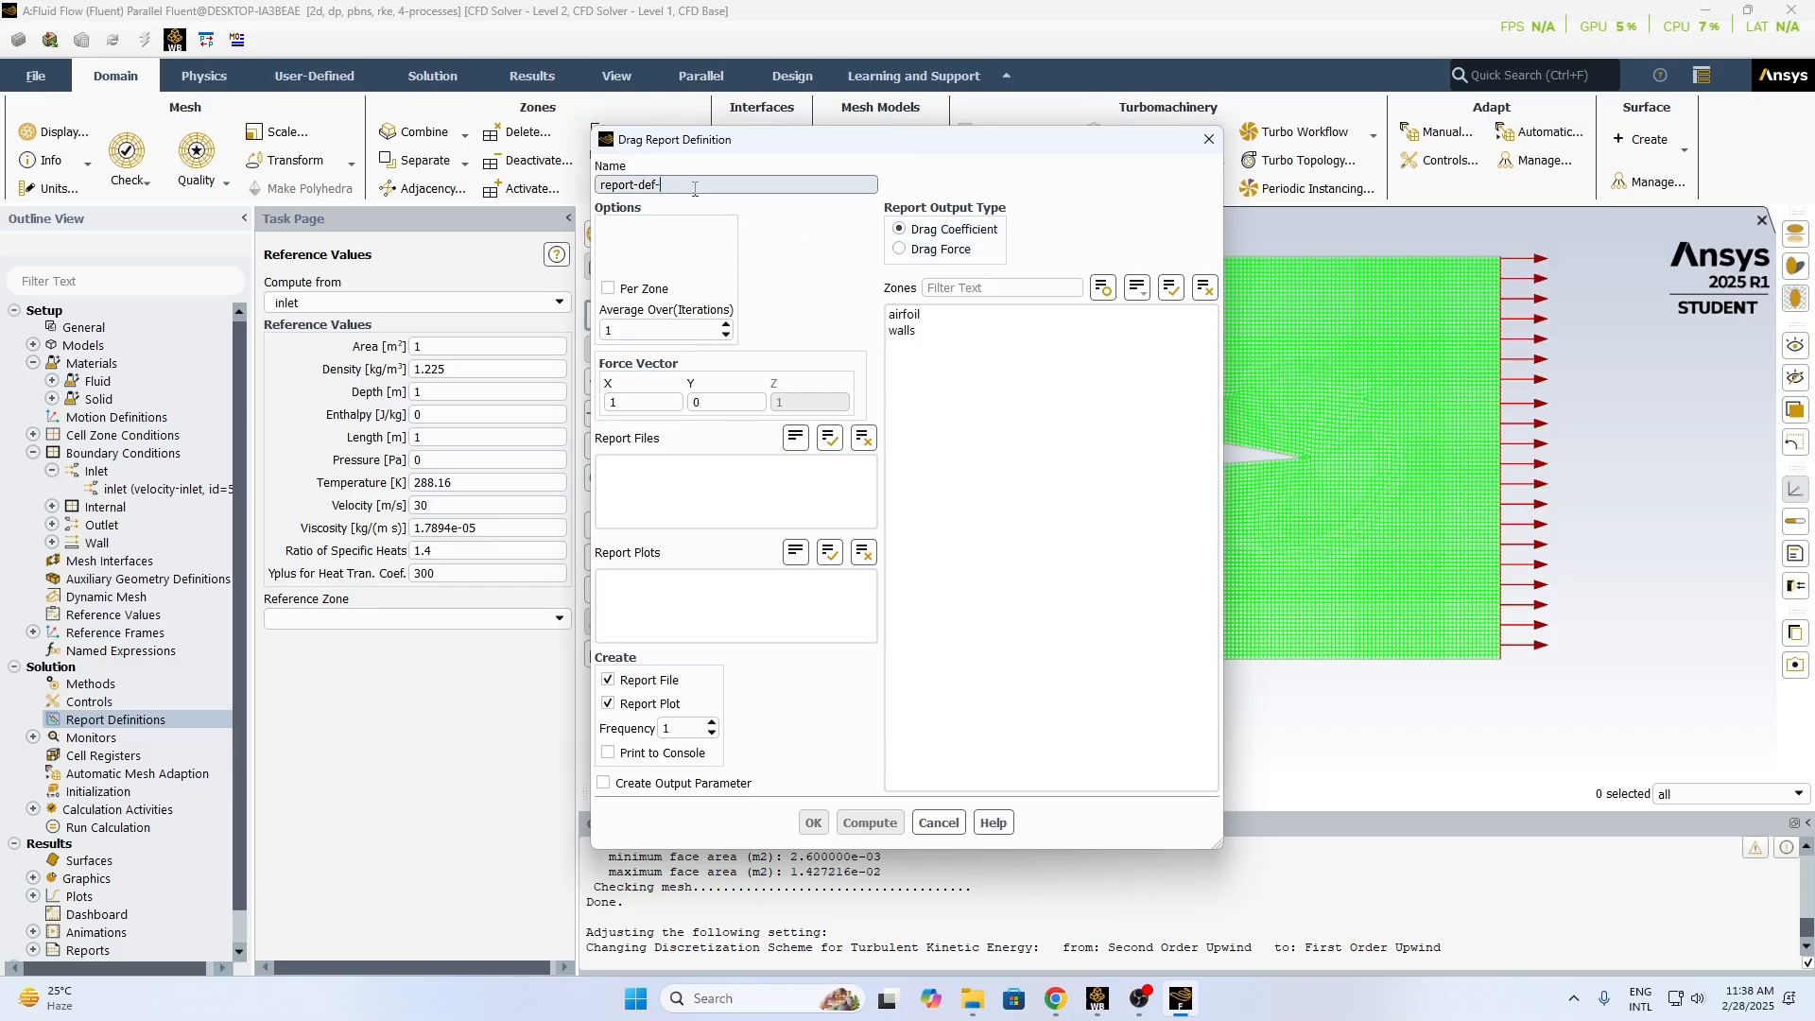
key(BackSpace)
key(BackSpace)
key(BackSpace)
key(BackSpace)
key(BackSpace)
key(BackSpace)
key(BackSpace)
key(BackSpace)
key(BackSpace)
key(BackSpace)
key(BackSpace)
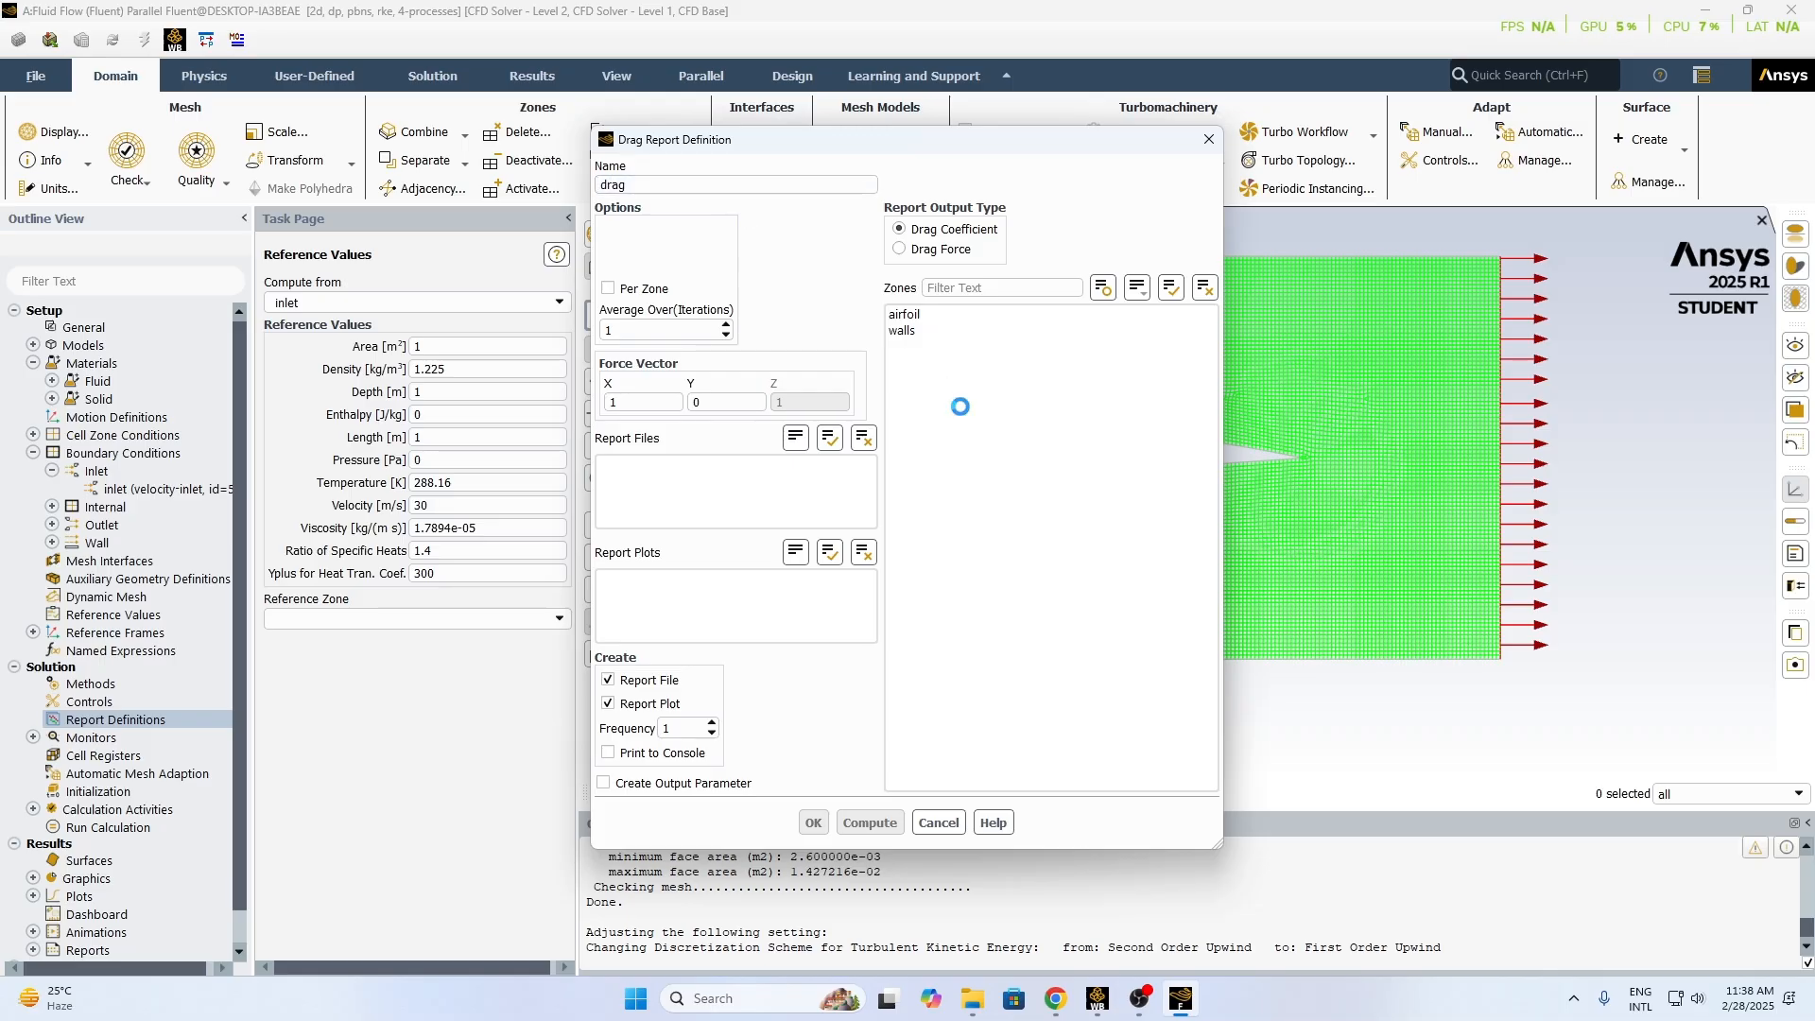
click(903, 251)
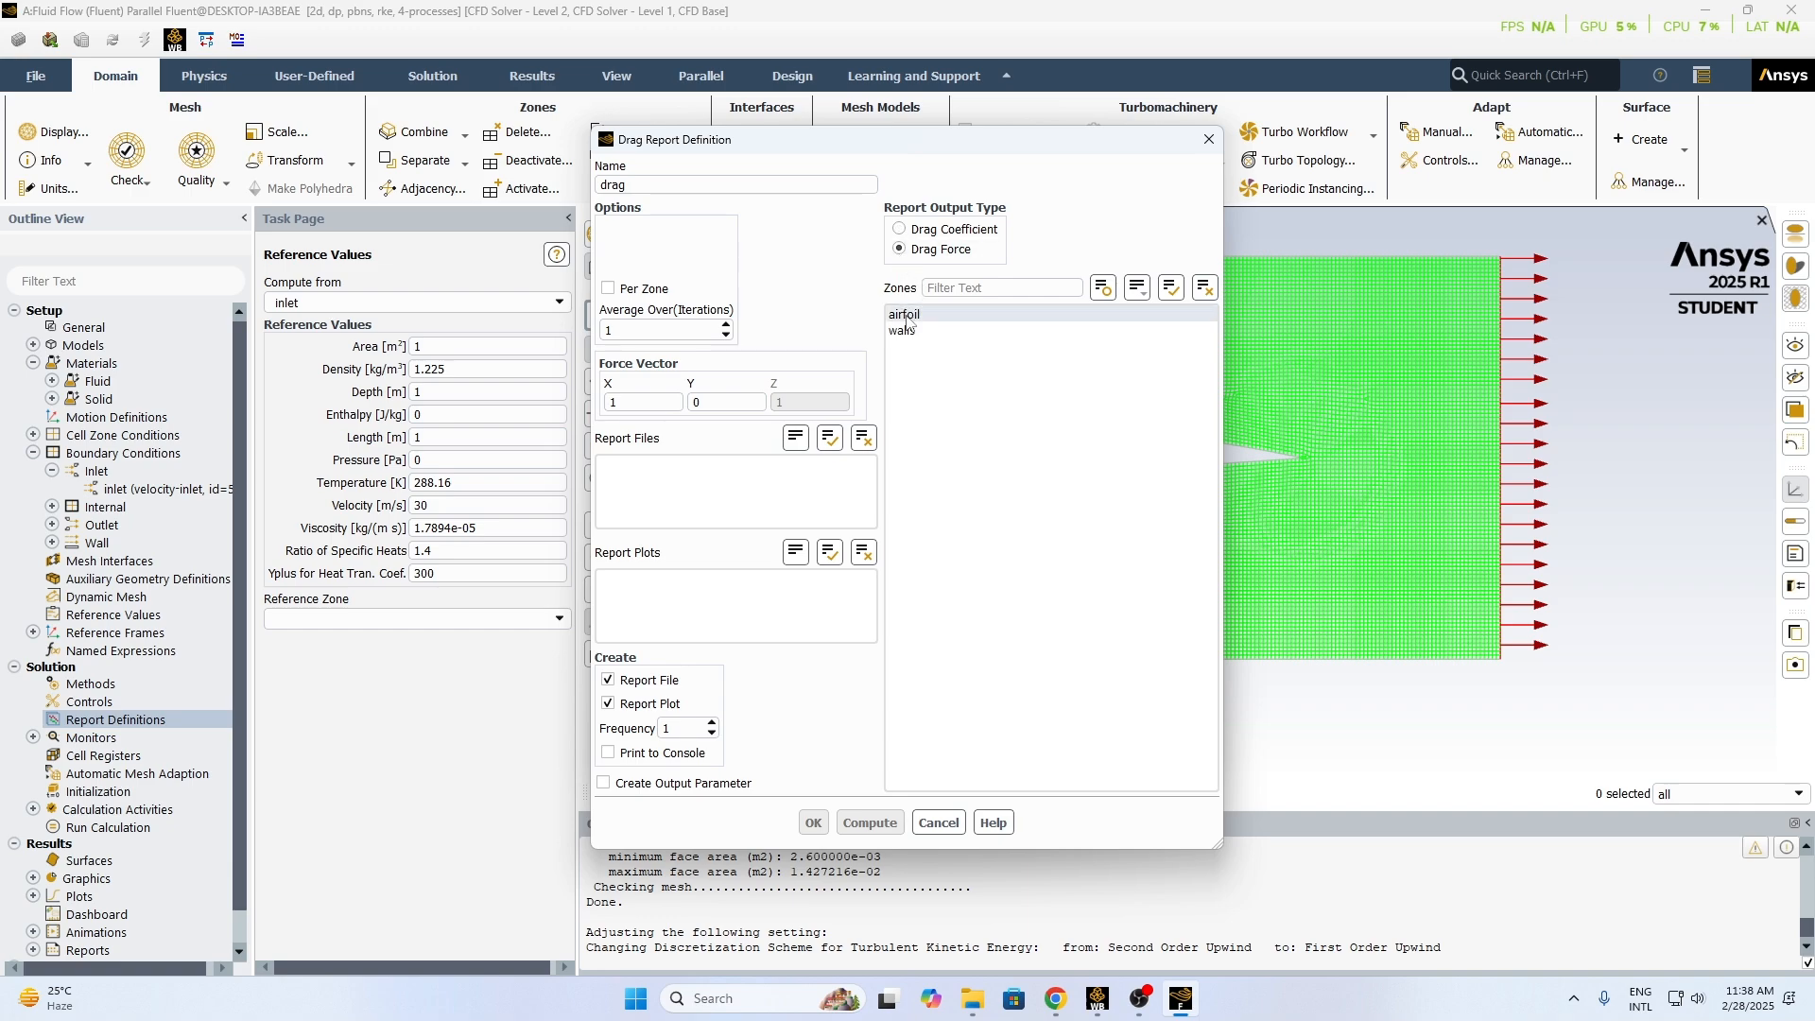
click(906, 318)
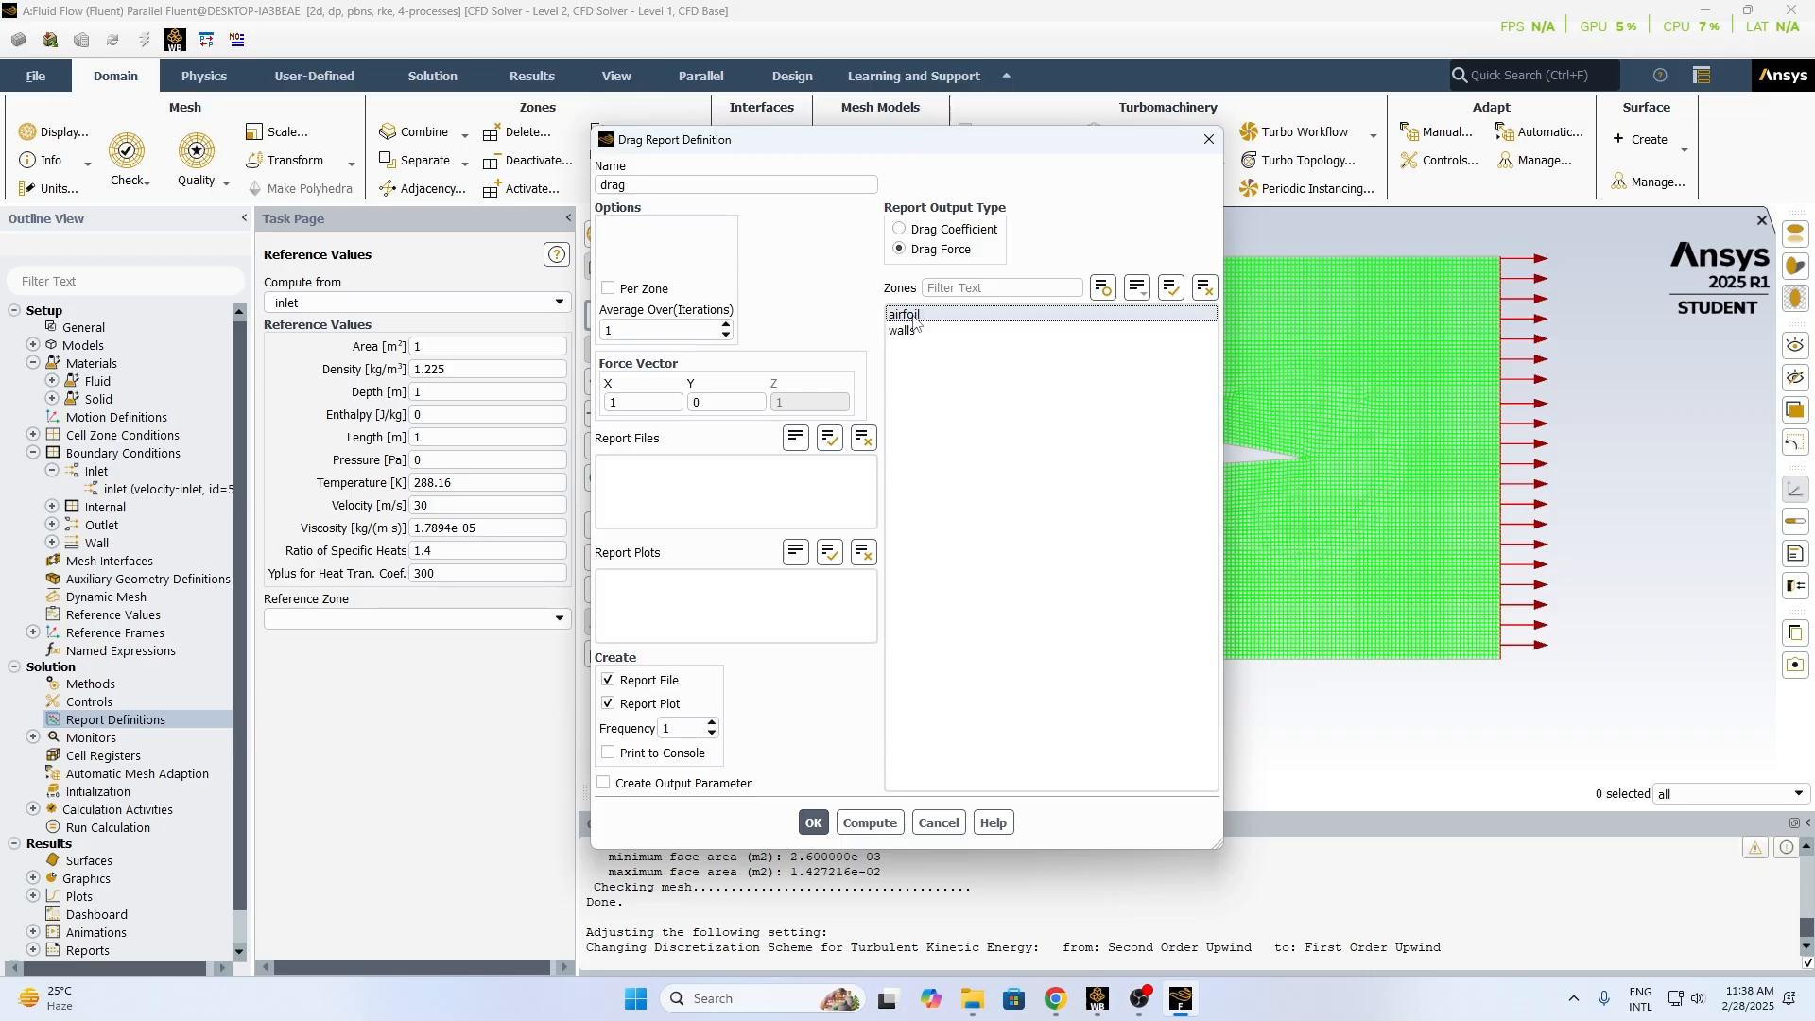
click(914, 321)
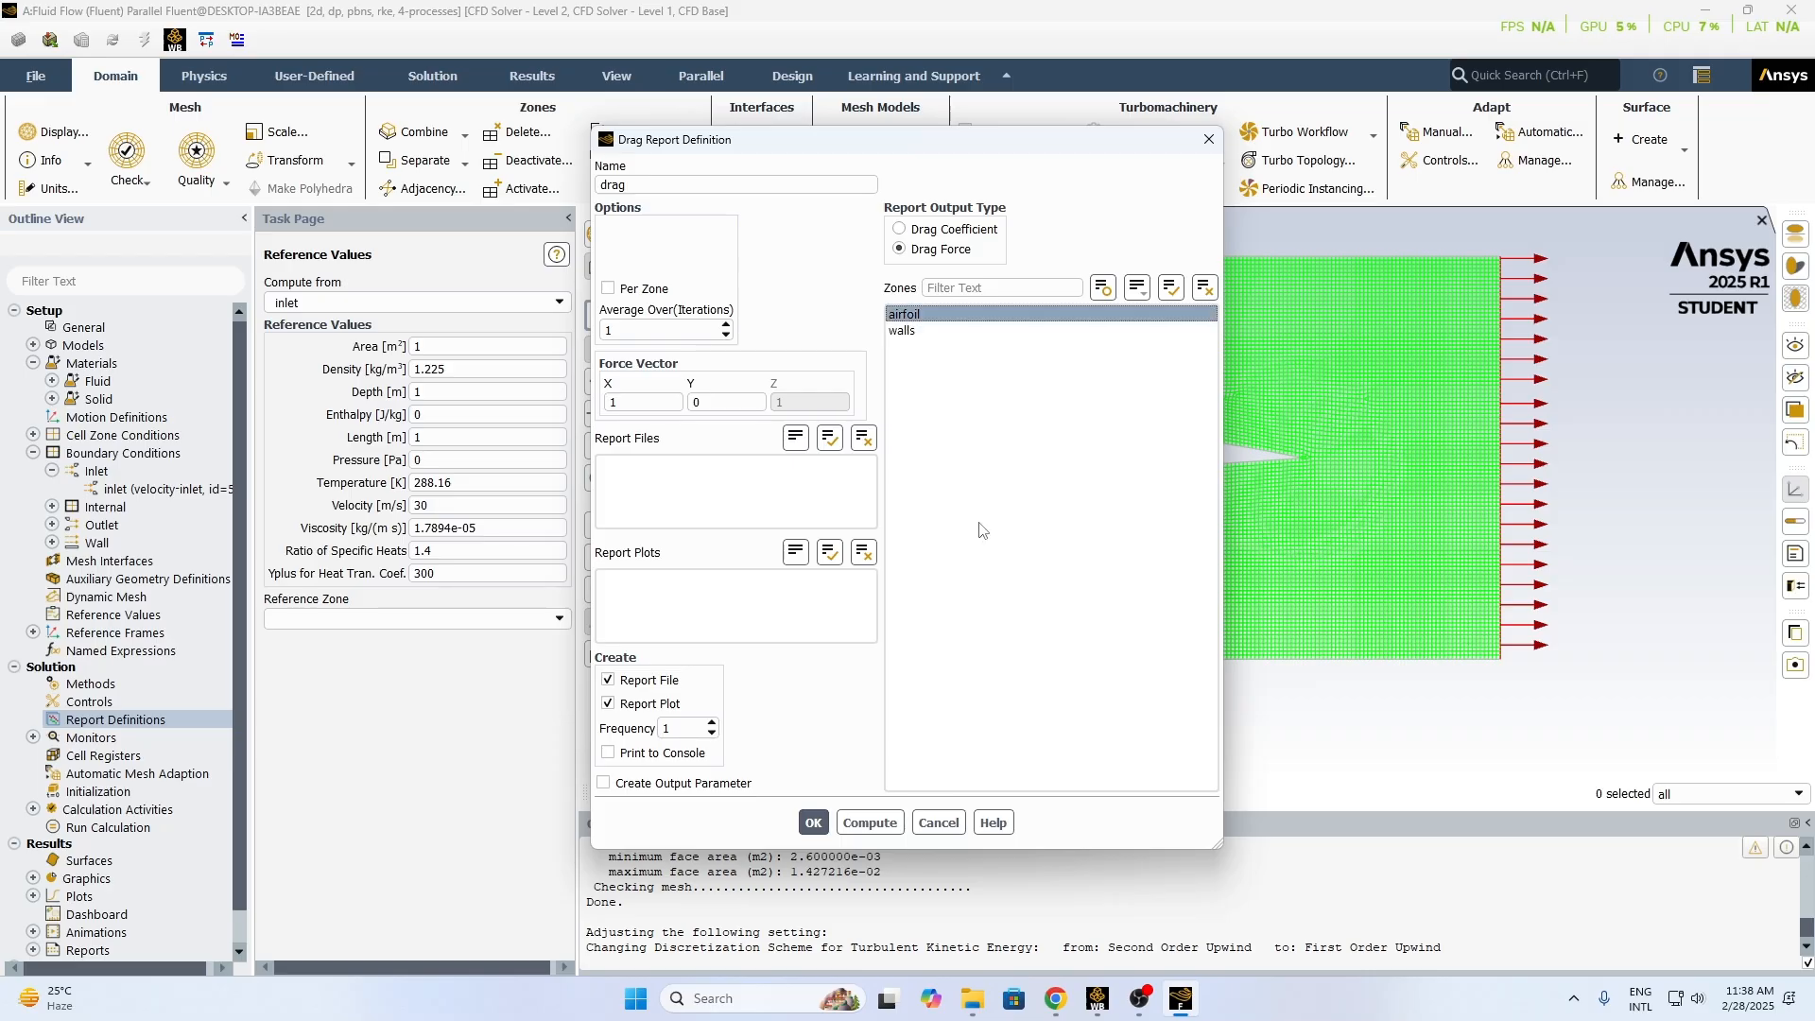
click(815, 821)
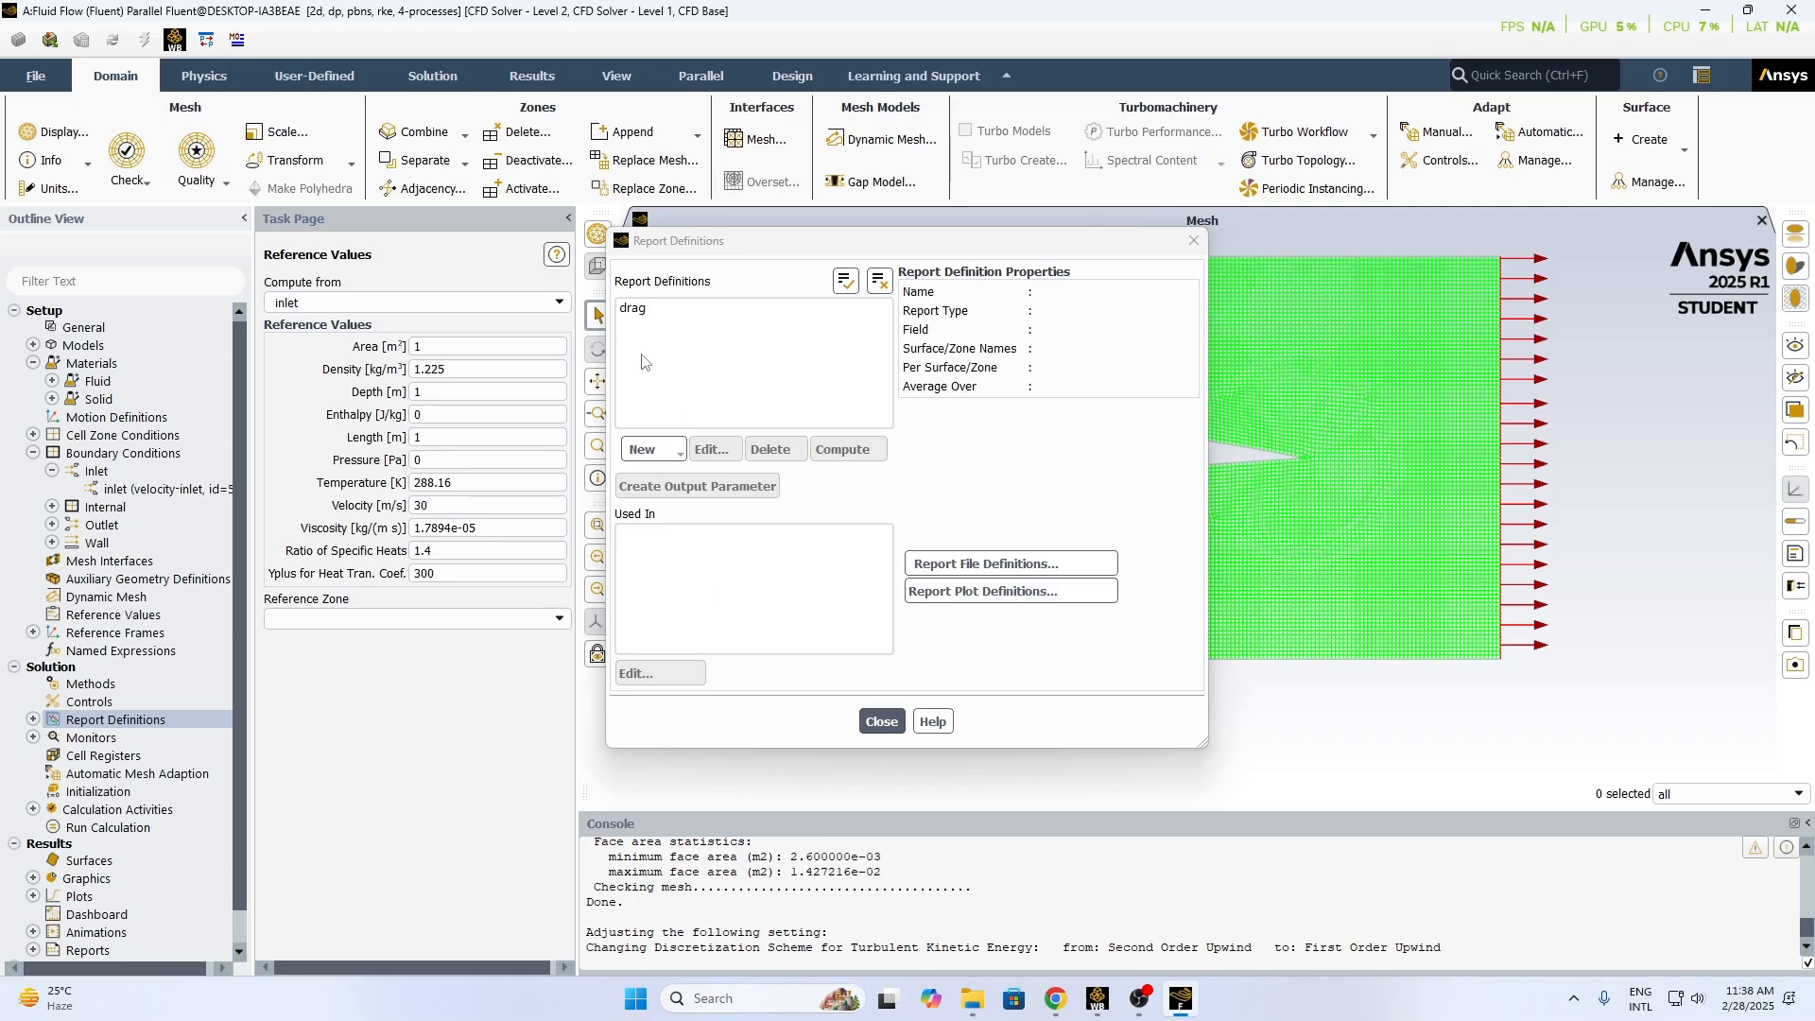
- Create a second drag report definition named cd for the airfoil zone, with Drag Coefficient as the output type
click(668, 461)
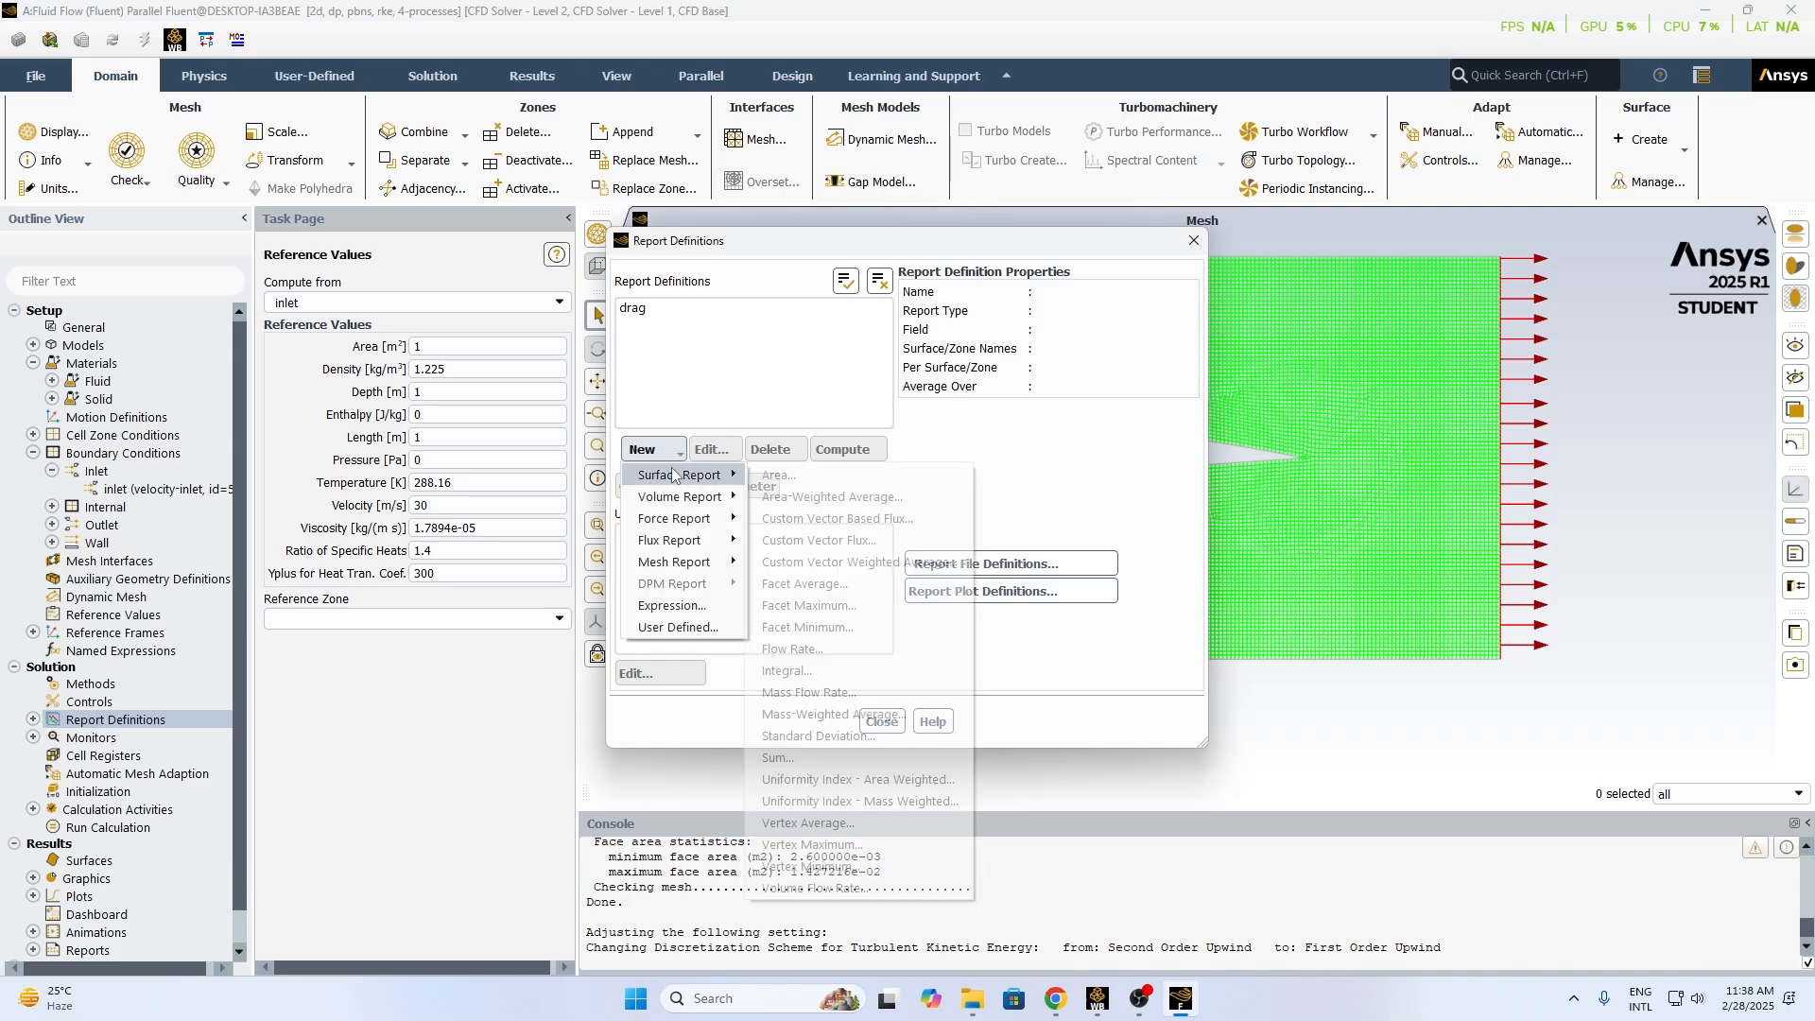
click(777, 519)
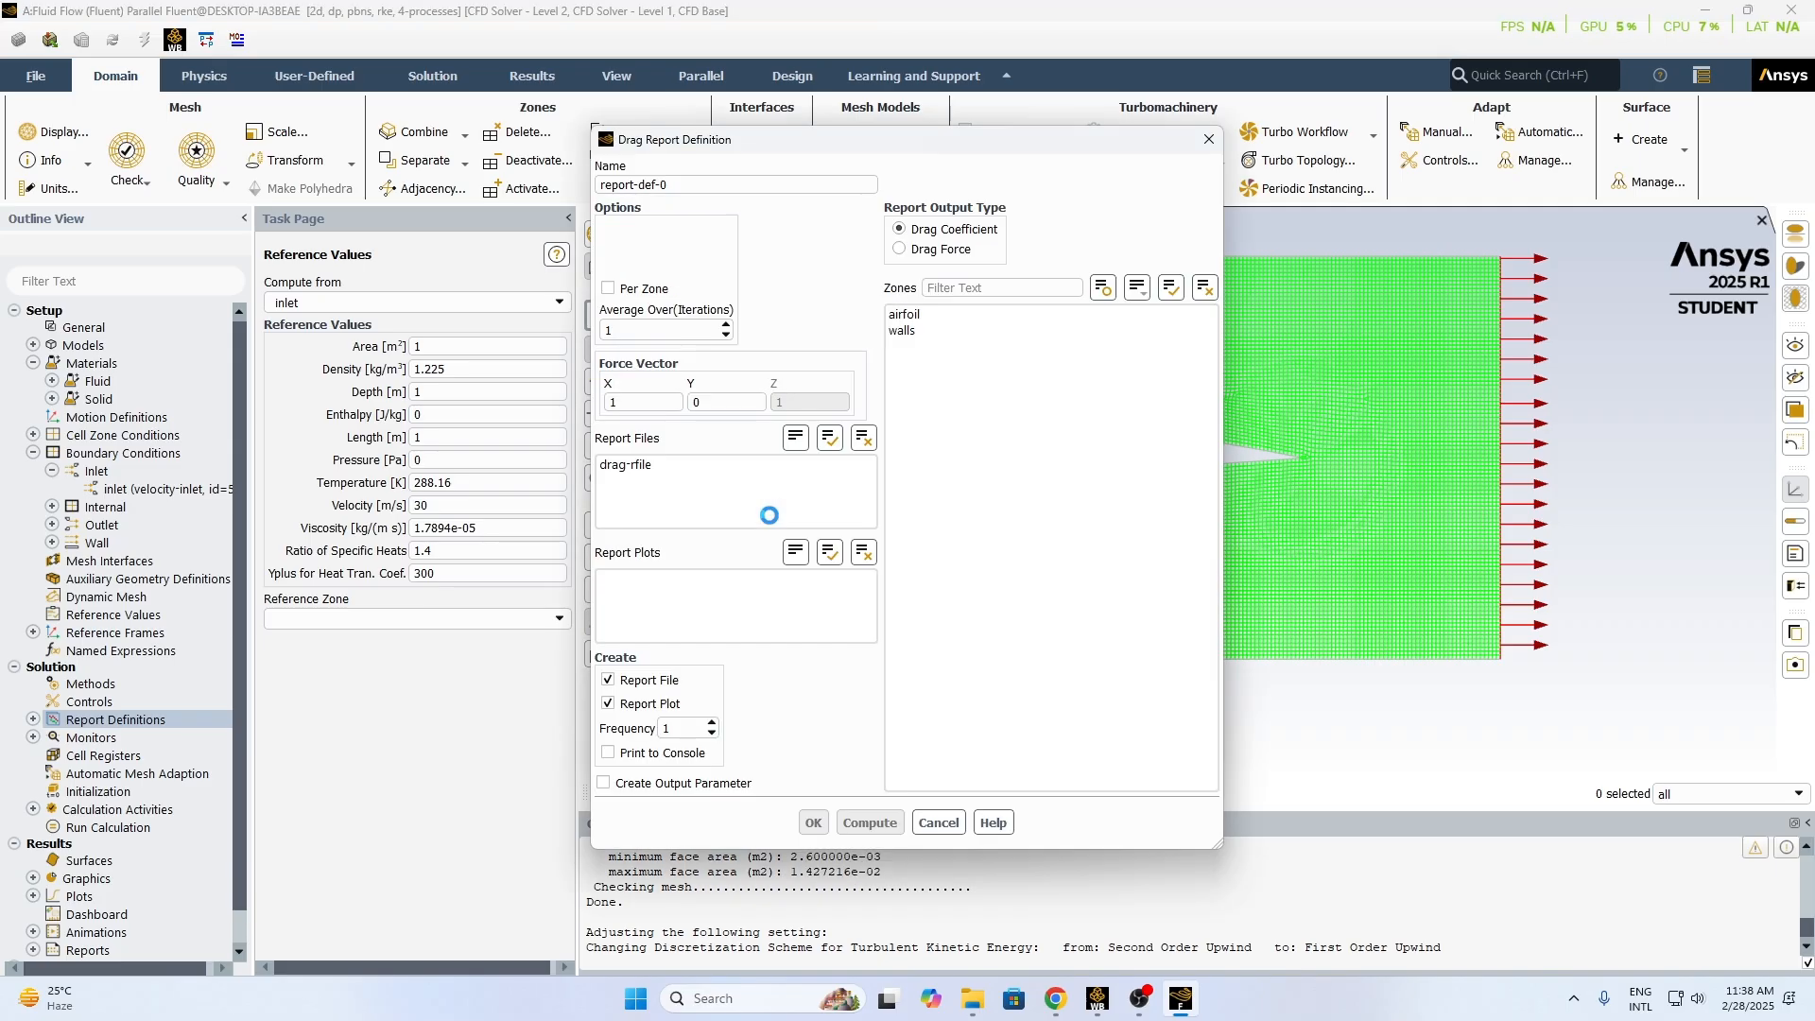
click(690, 184)
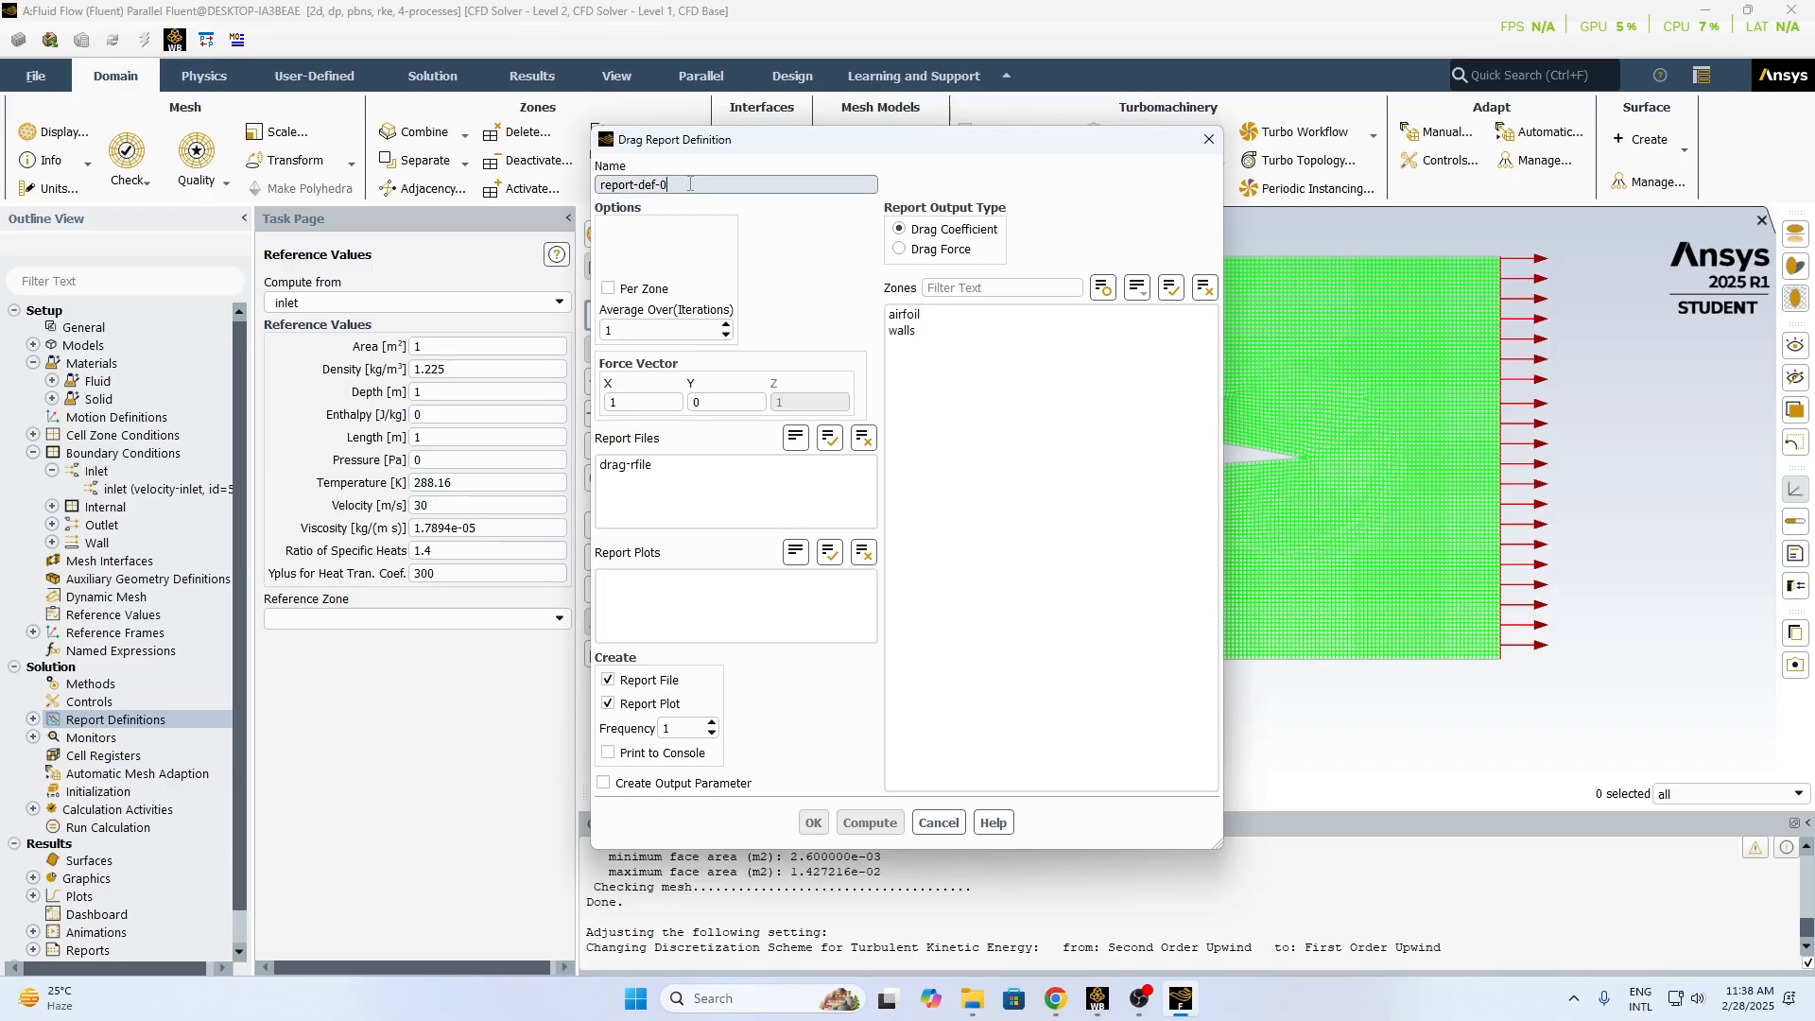
key(BackSpace)
key(BackSpace)
key(BackSpace)
key(BackSpace)
key(BackSpace)
key(BackSpace)
key(BackSpace)
key(BackSpace)
key(BackSpace)
key(BackSpace)
key(BackSpace)
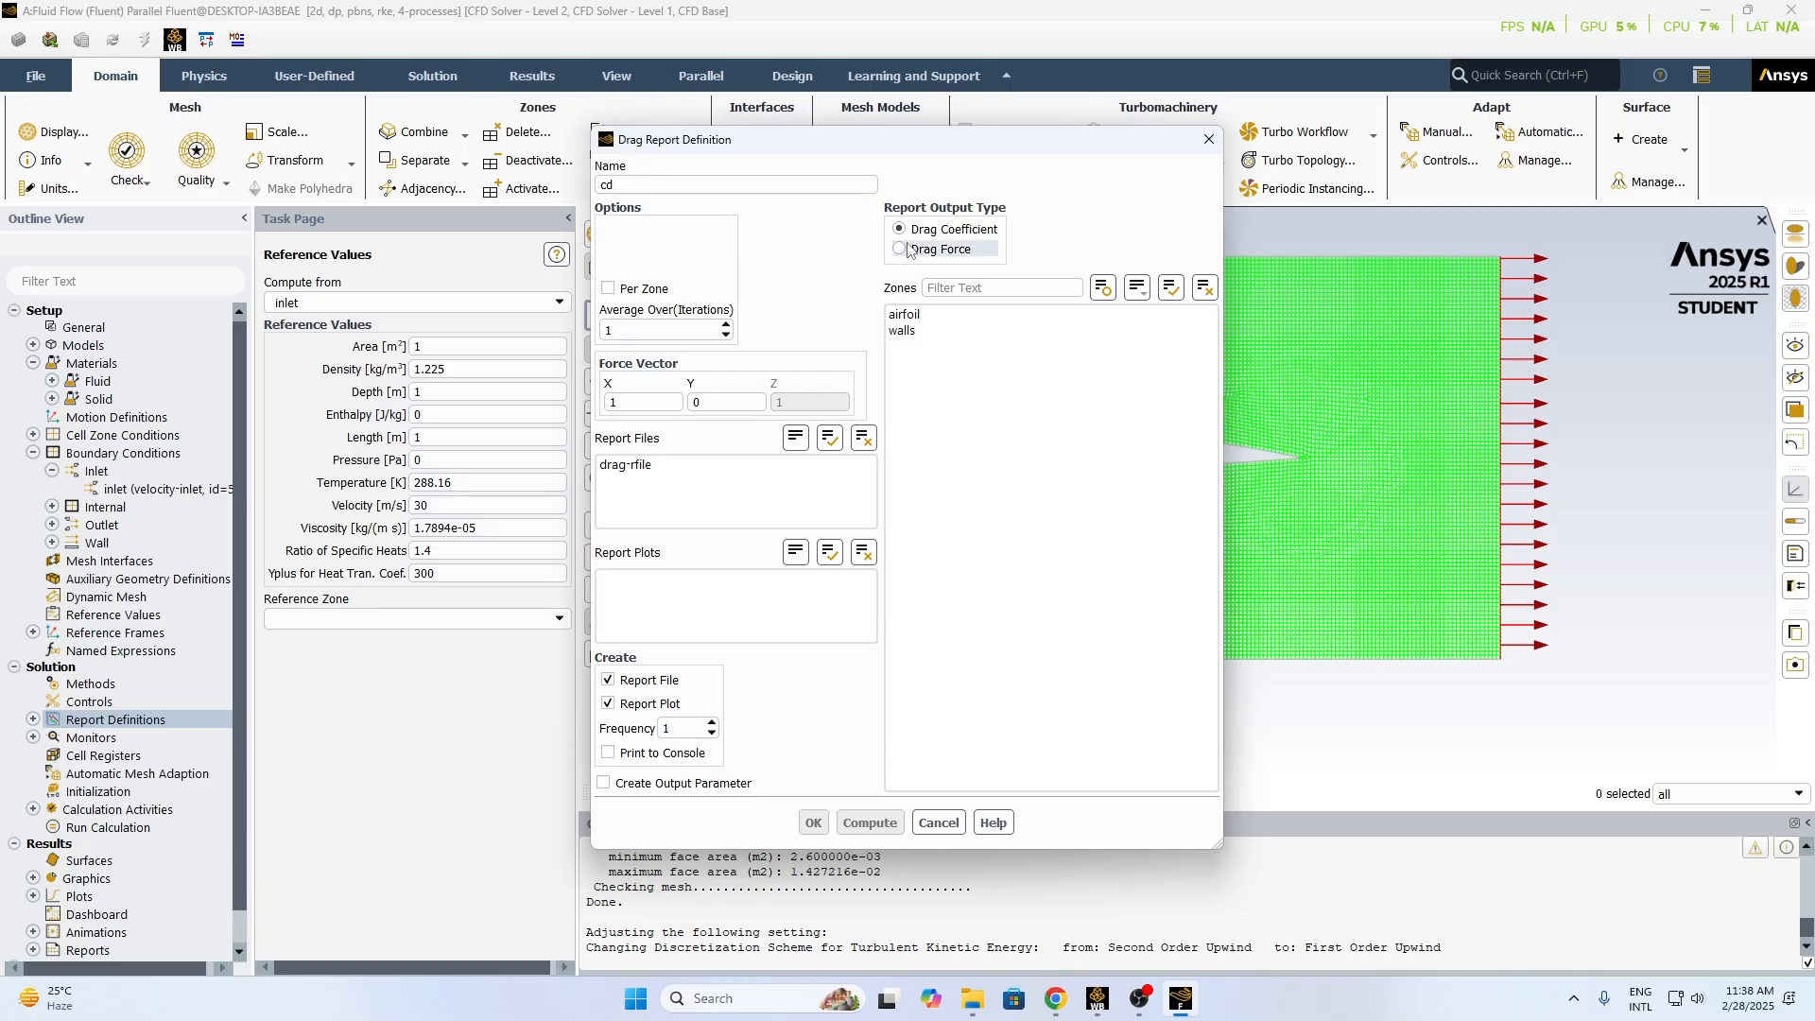
click(908, 321)
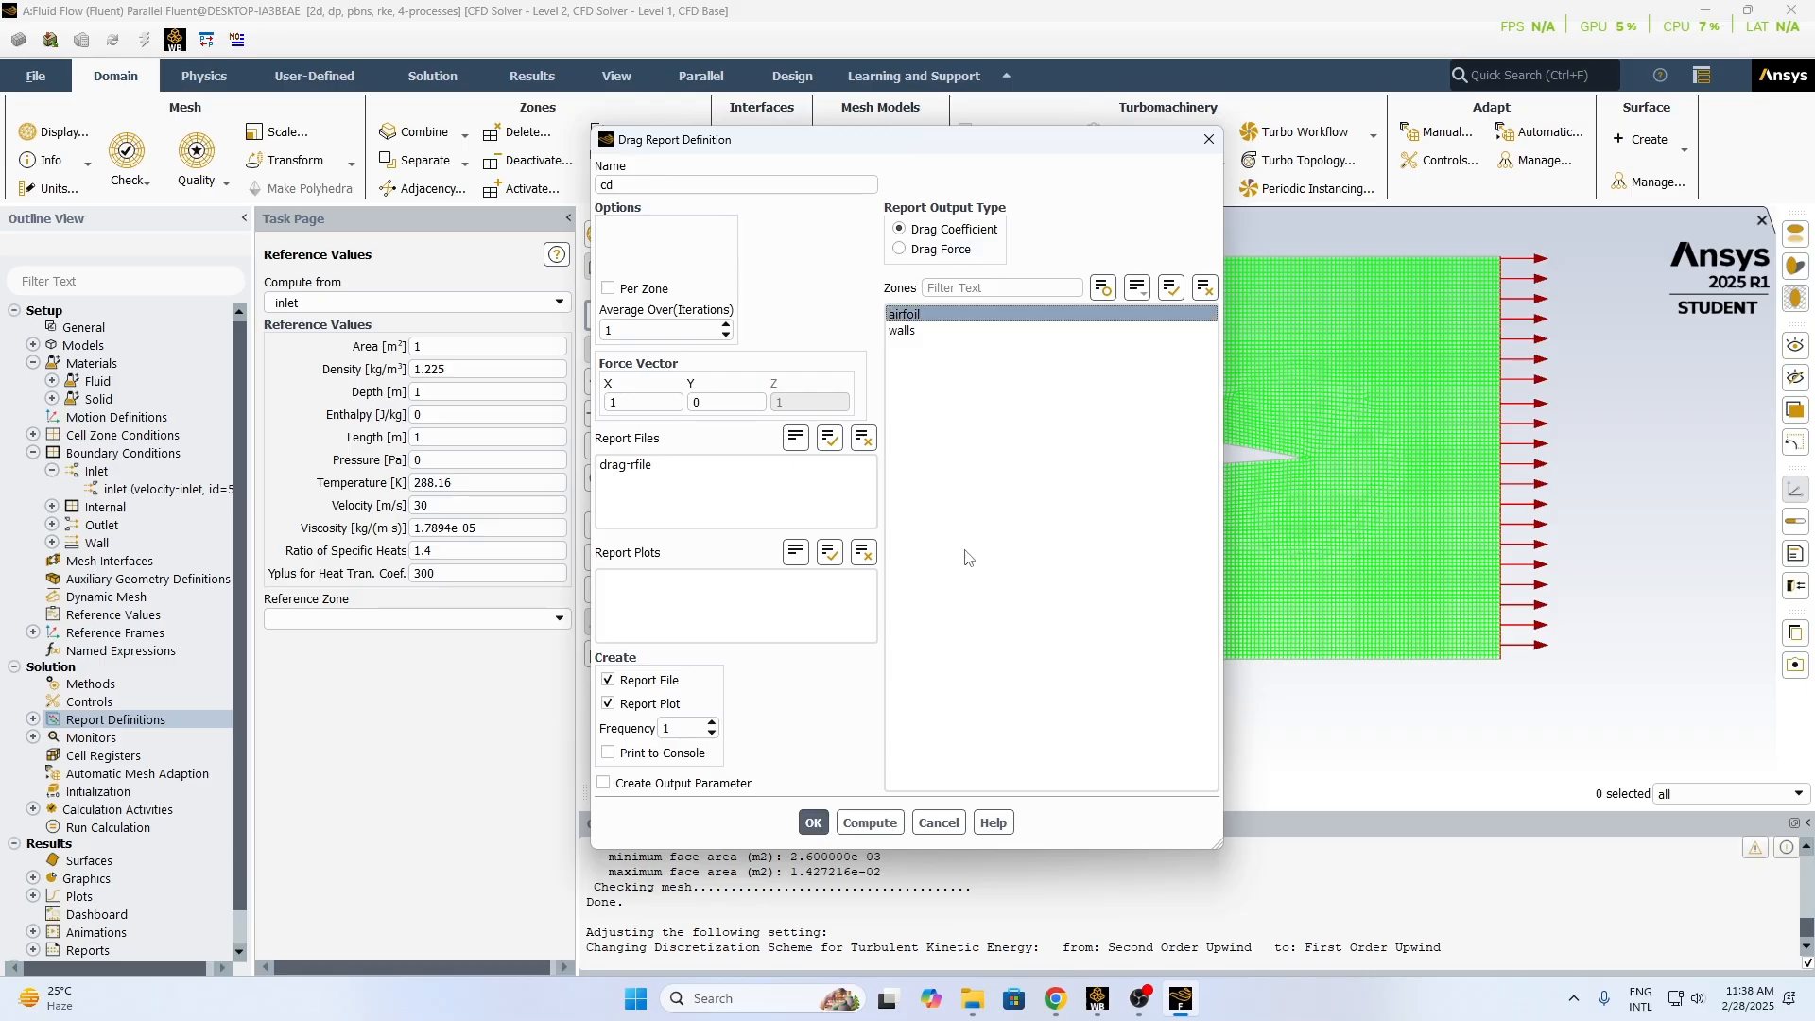
click(813, 822)
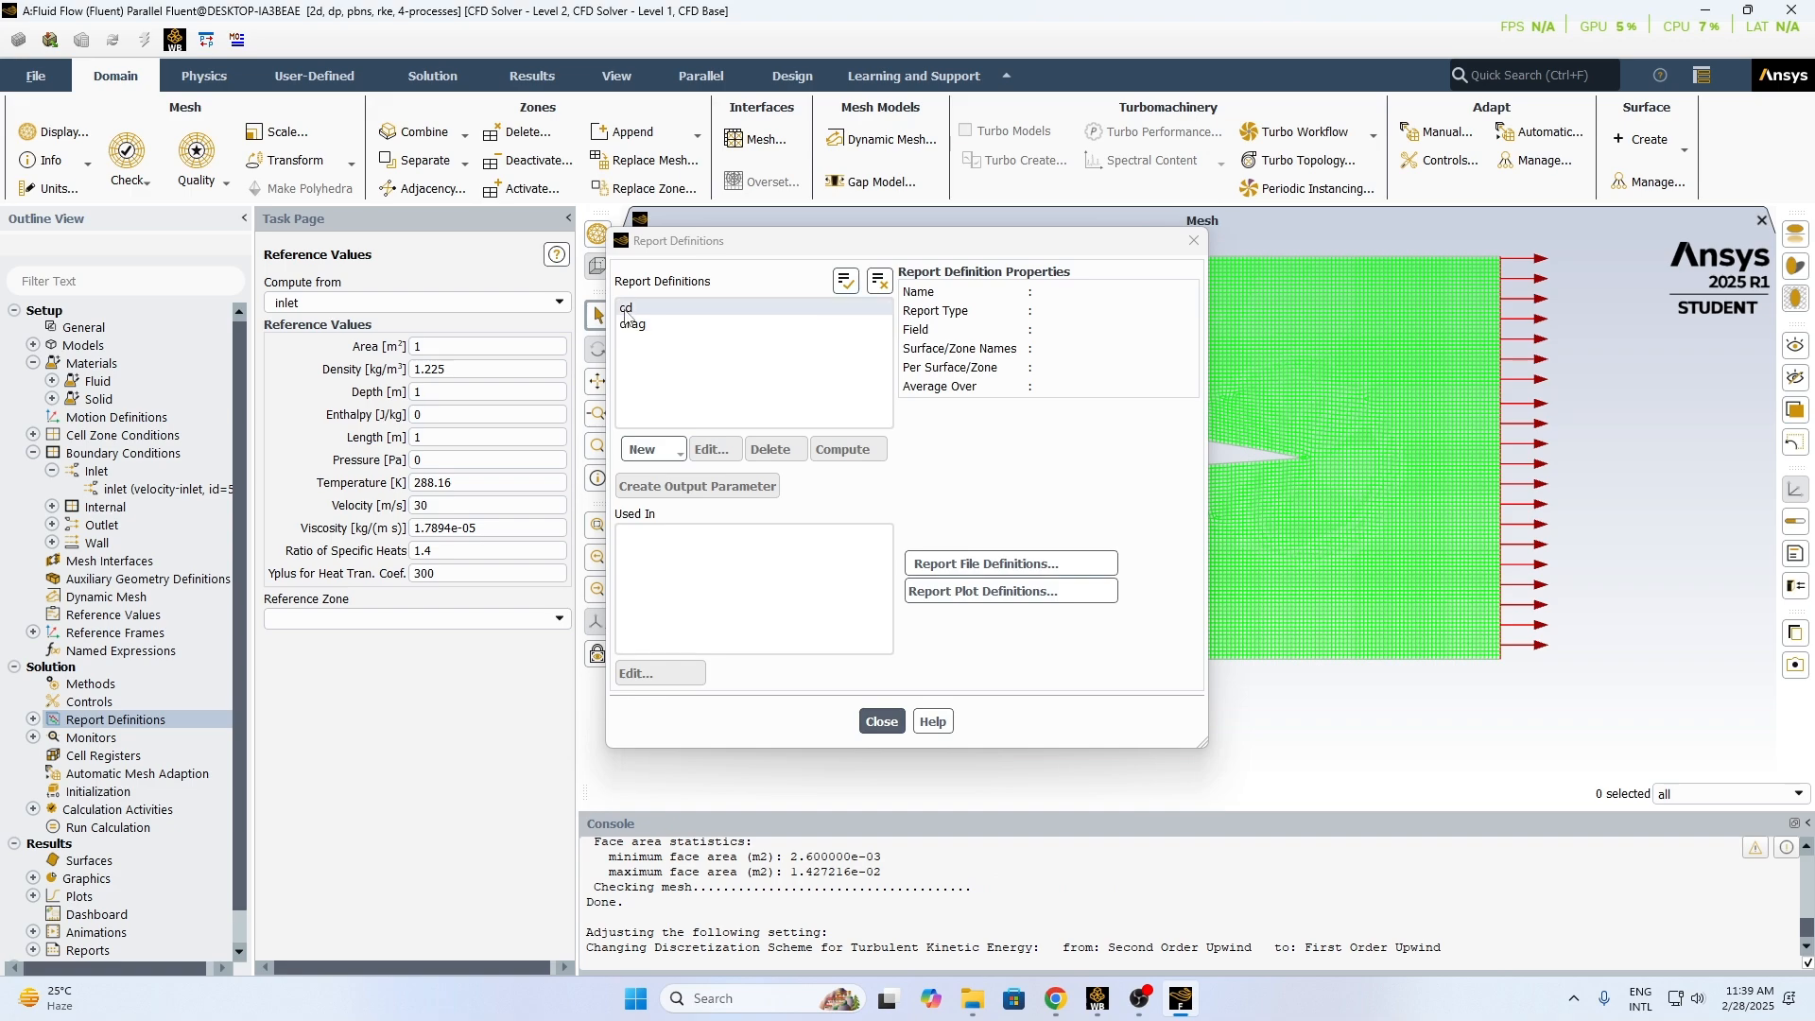
- Create a lift report definition named cl for the airfoil zone, with Lift Coefficient as the output type
click(650, 450)
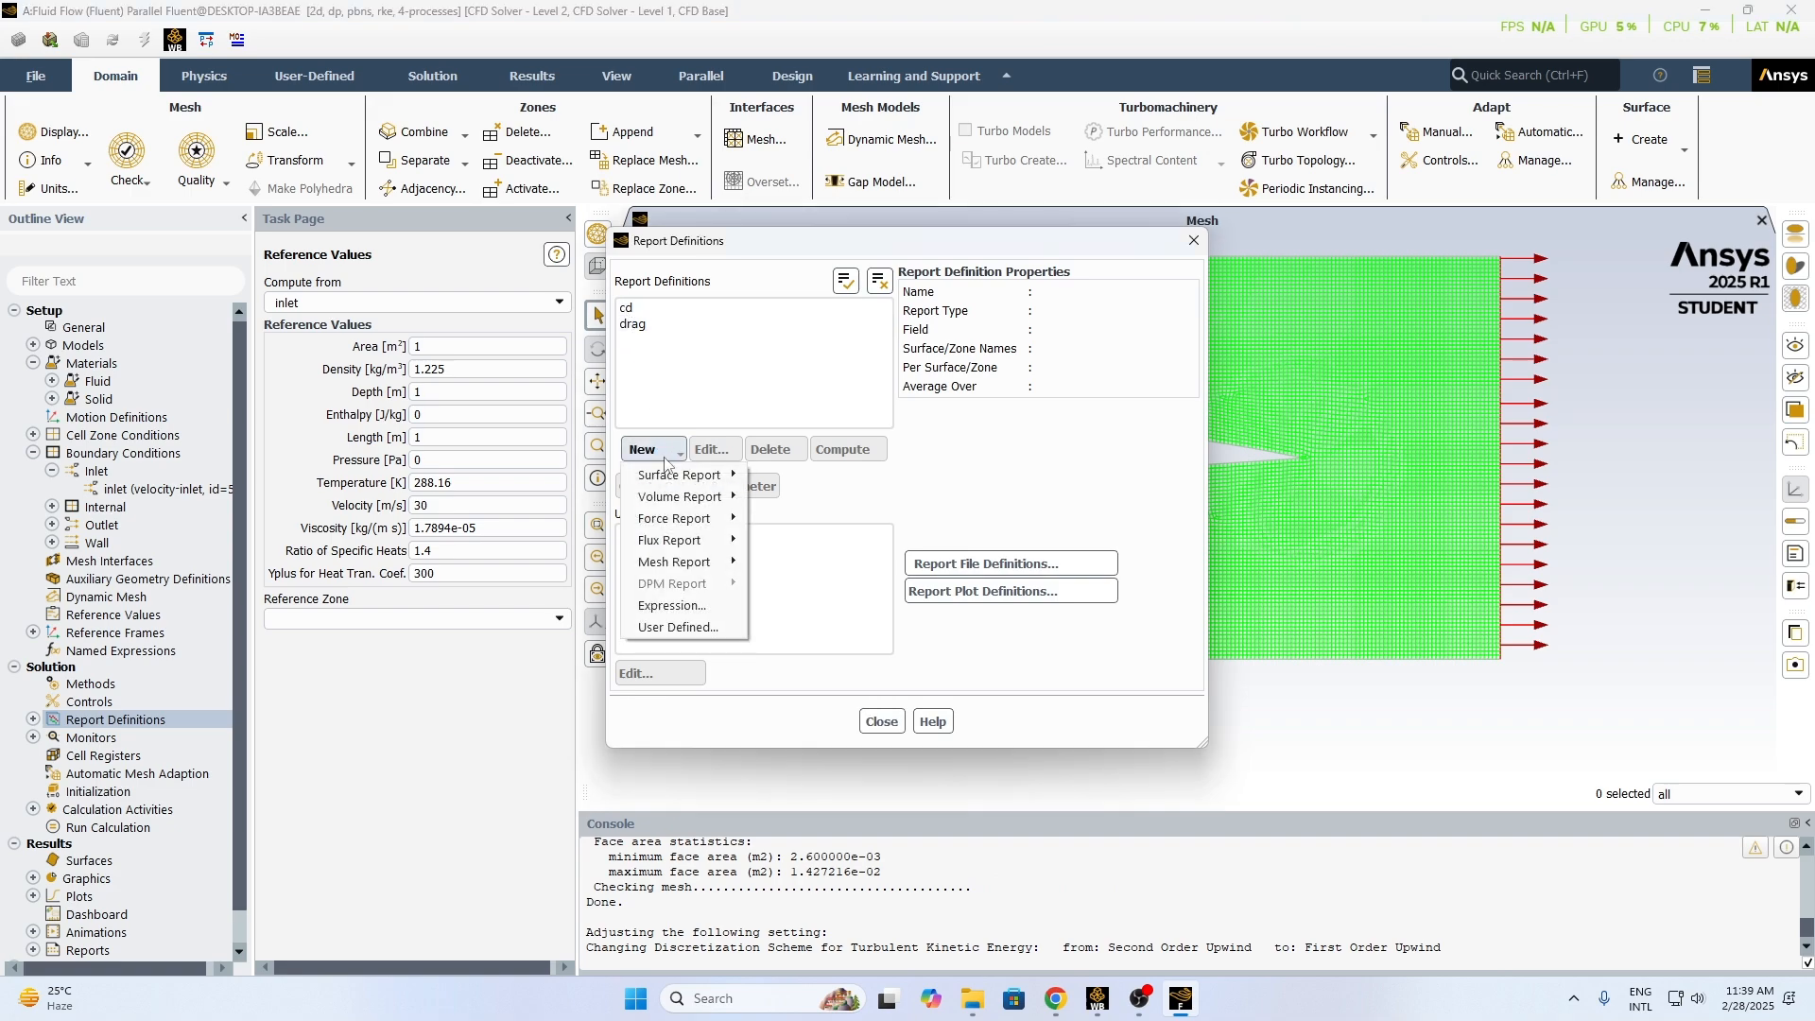
mouse_move(715, 527)
click(775, 540)
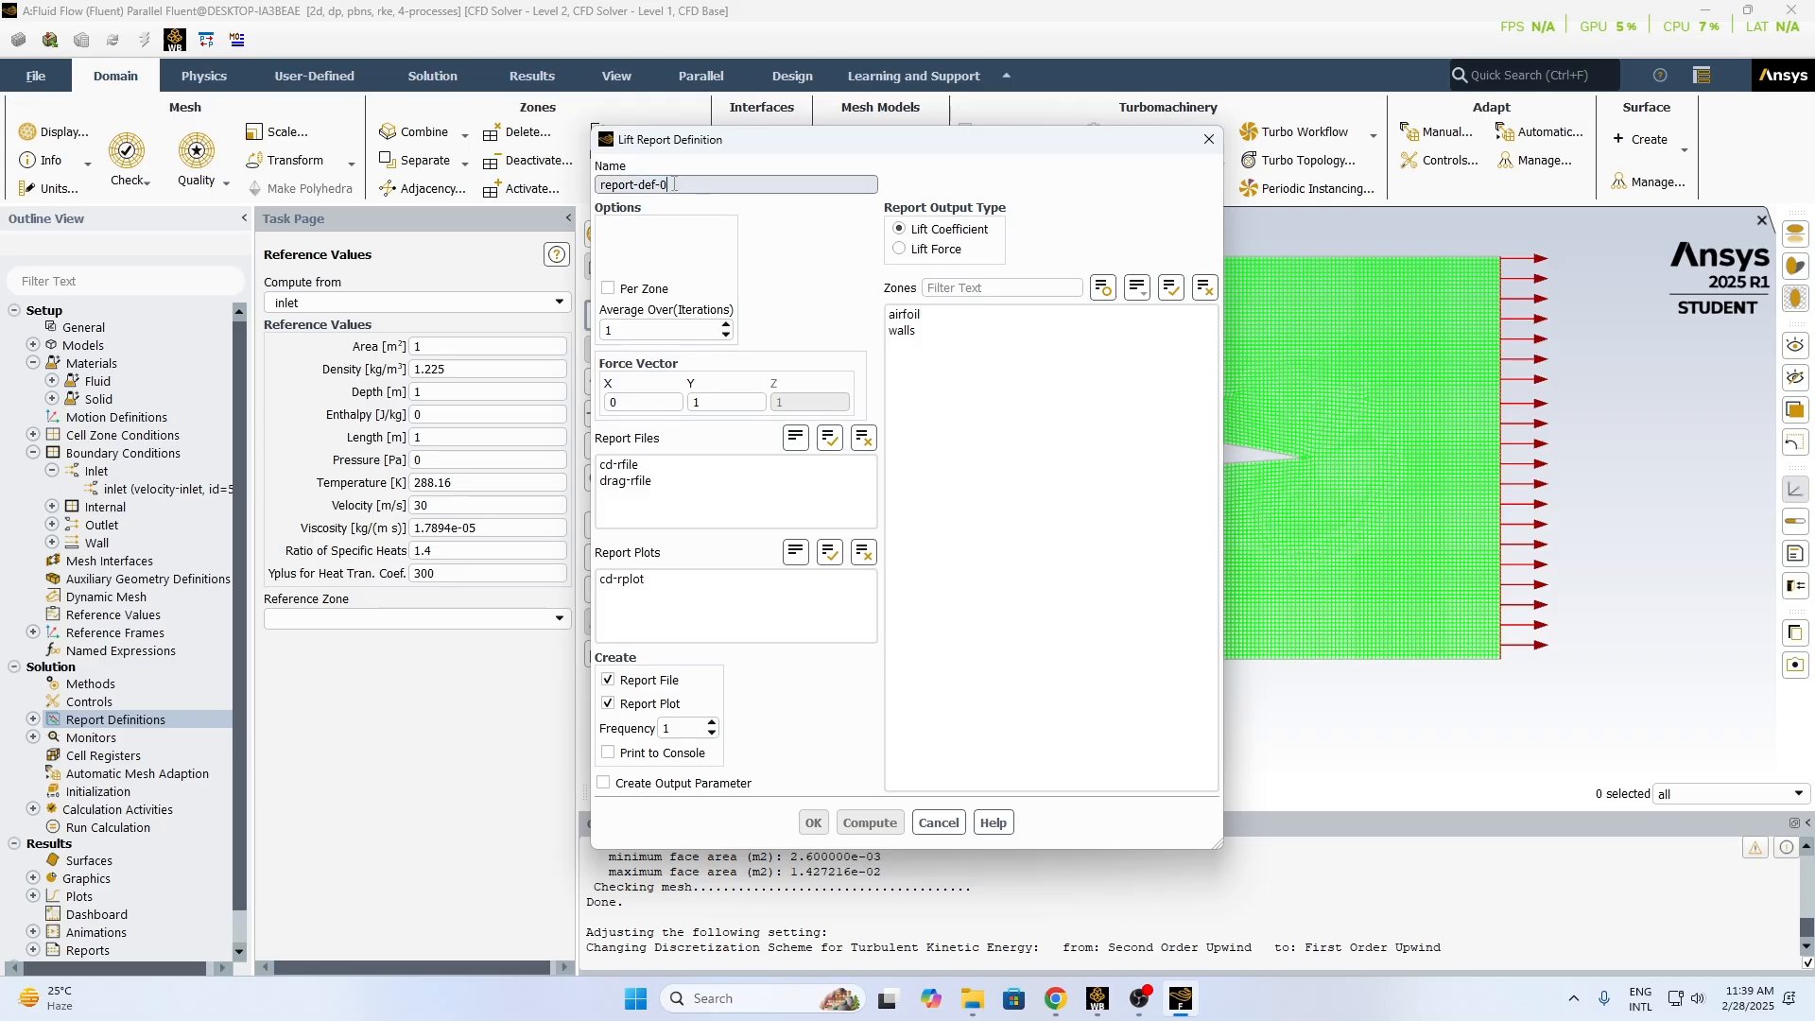
key(BackSpace)
key(BackSpace)
key(BackSpace)
key(BackSpace)
key(BackSpace)
key(BackSpace)
key(BackSpace)
key(BackSpace)
key(BackSpace)
key(BackSpace)
key(BackSpace)
text(cl)
click(906, 315)
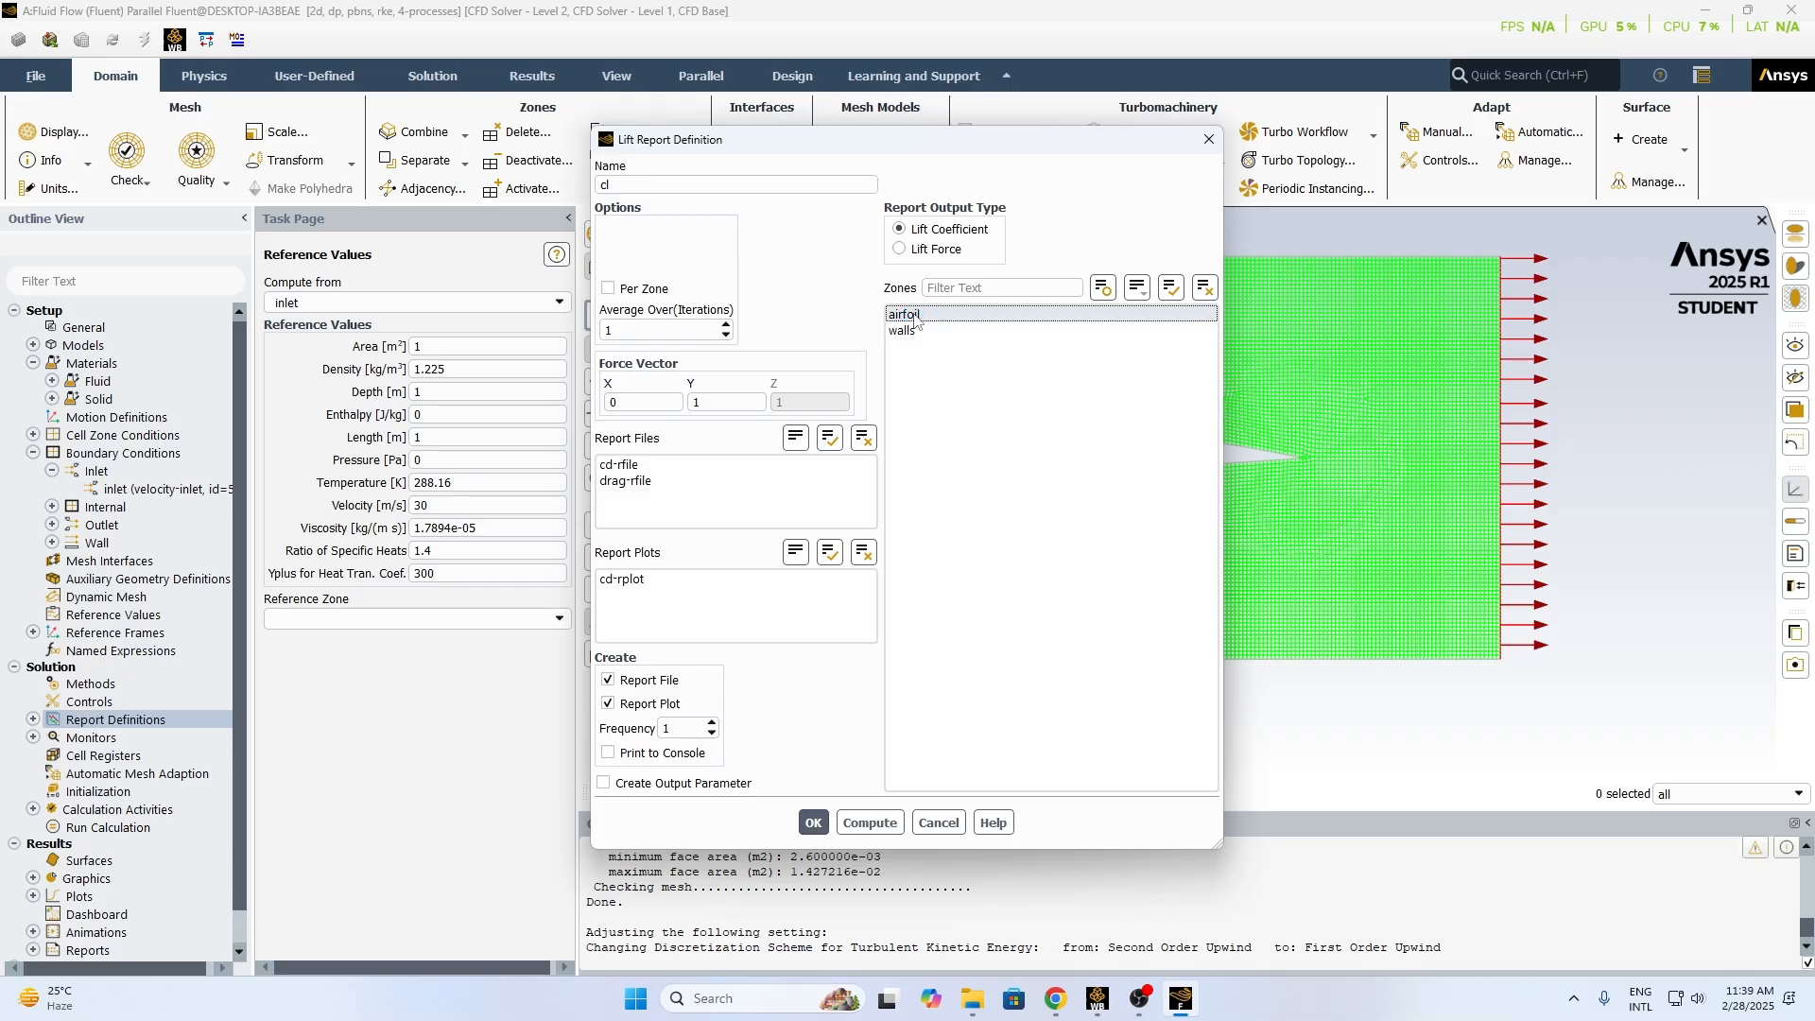
click(813, 823)
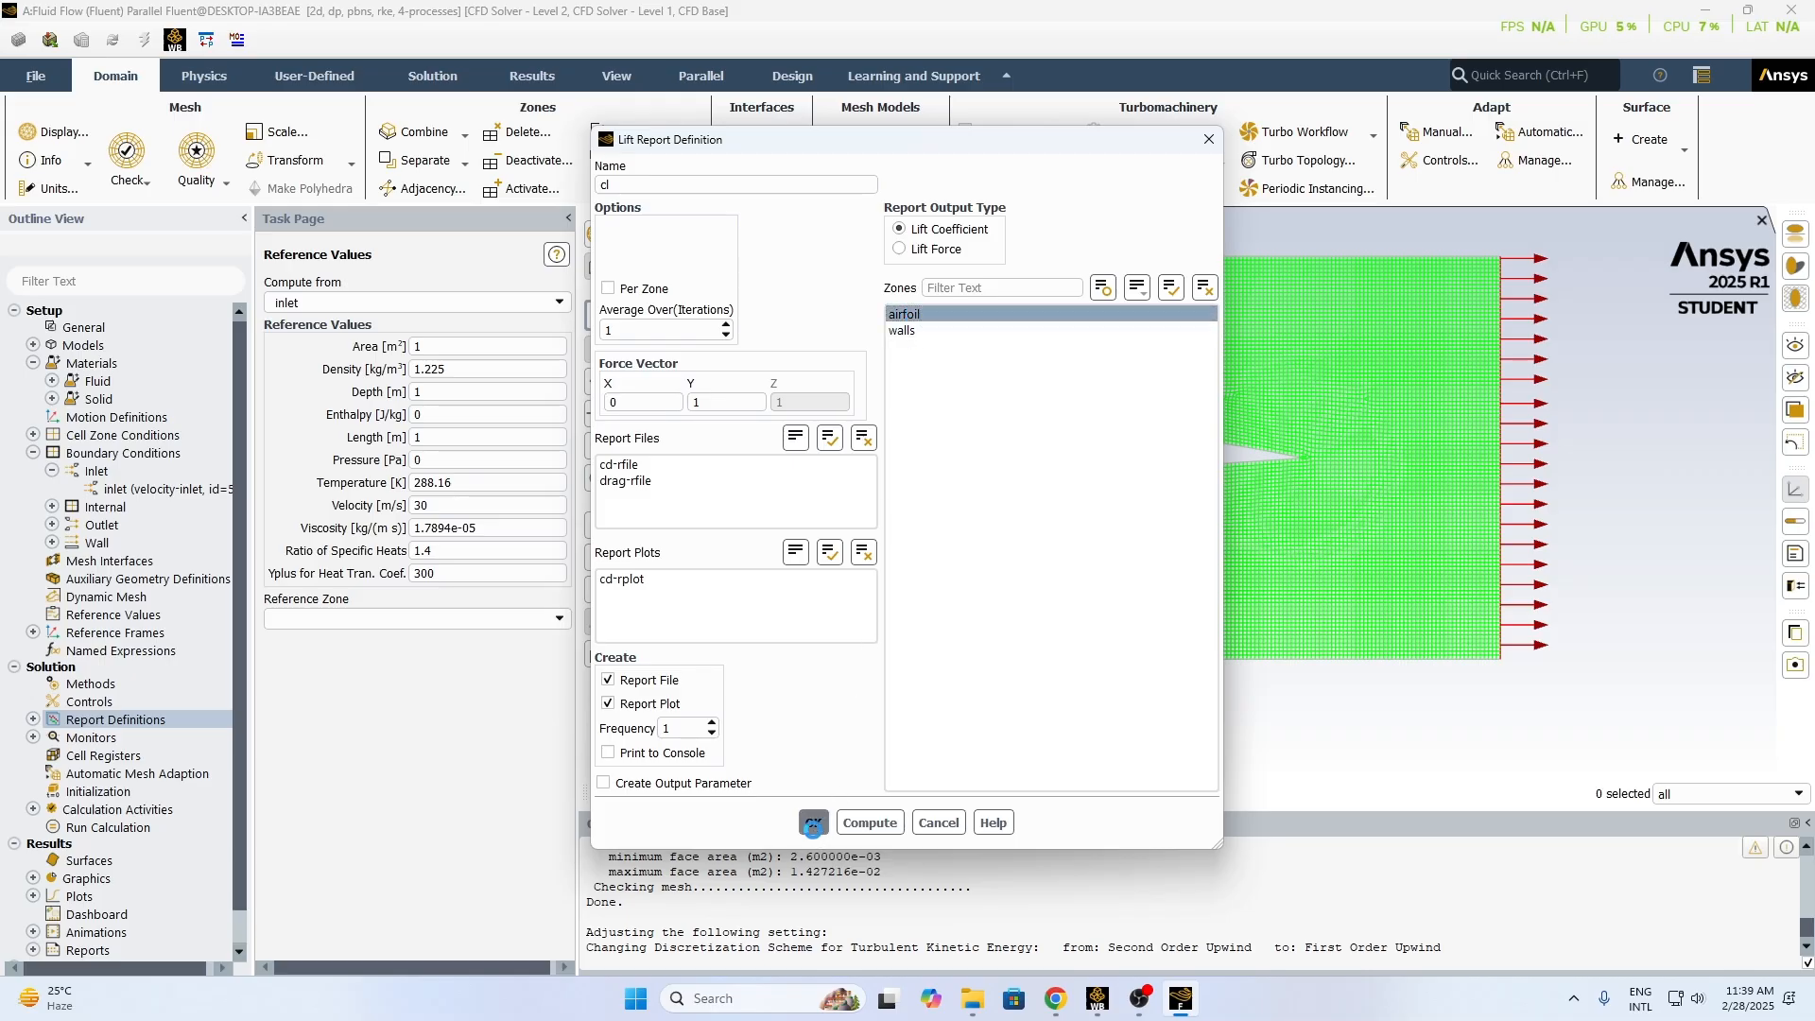
- Create a lift report definition named lift for the airfoil zone with Lift Force as the output type, and finish the report definitions
click(651, 449)
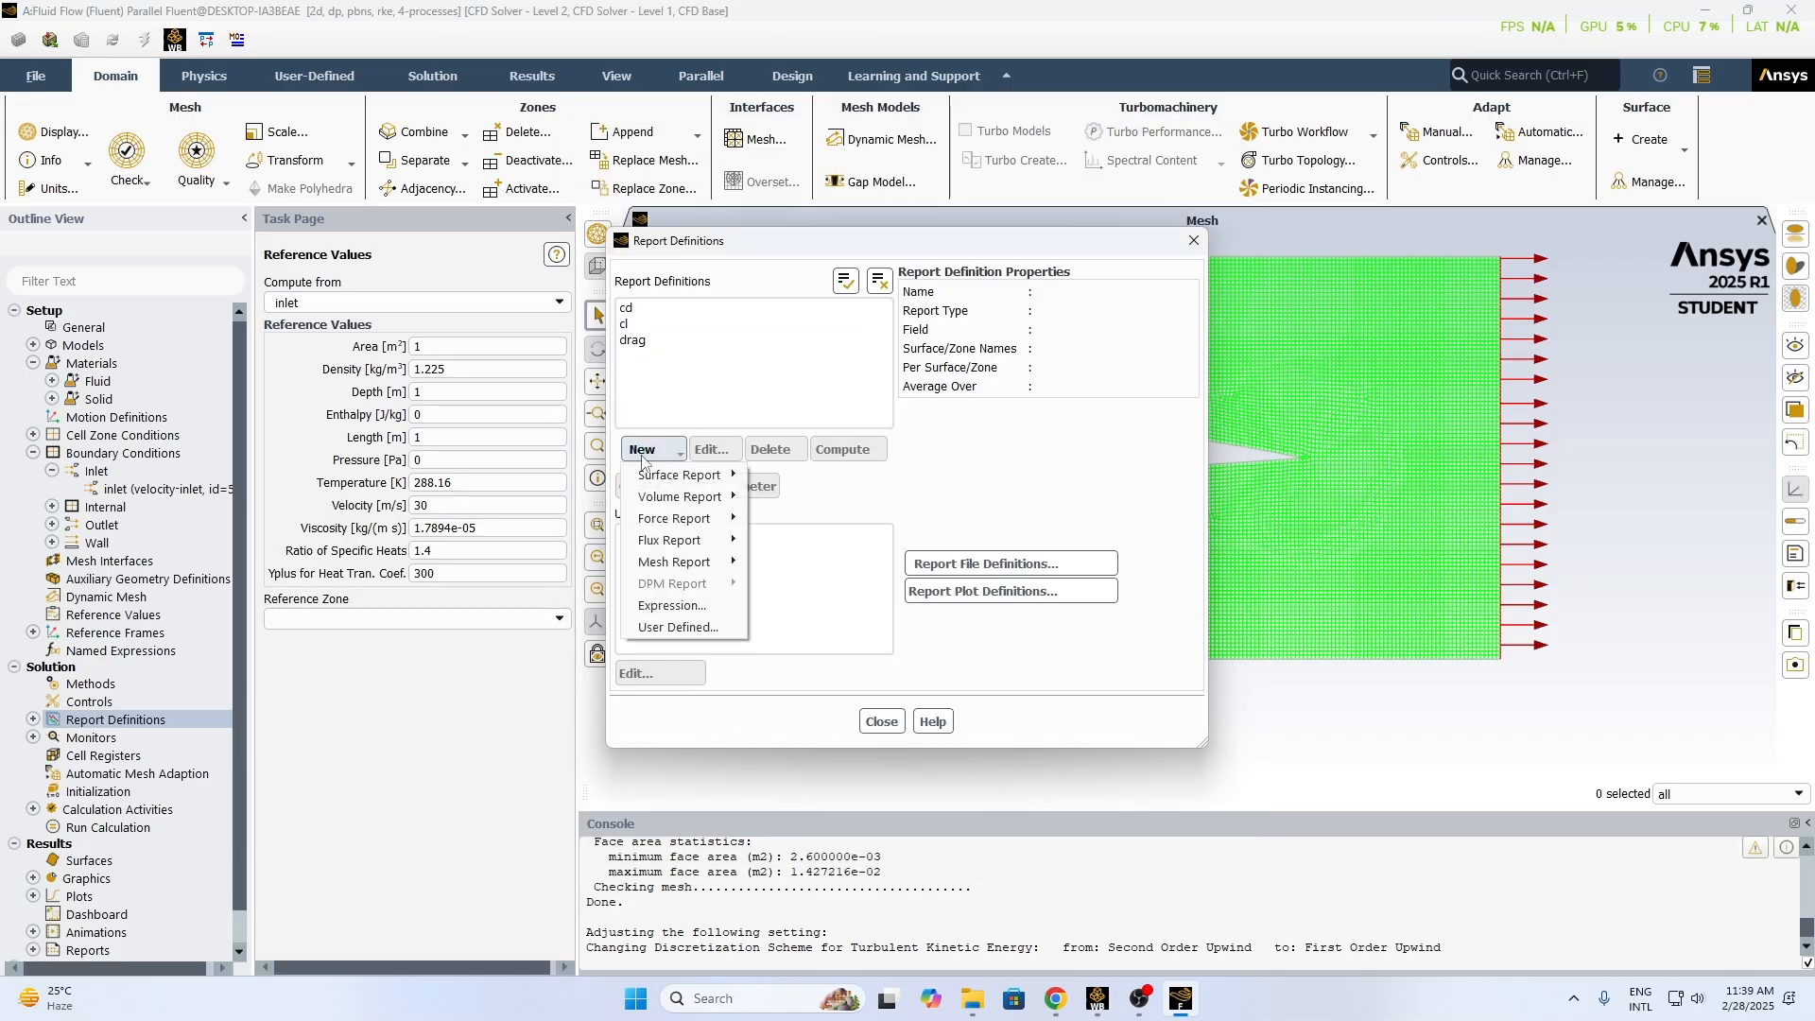
mouse_move(677, 519)
click(779, 541)
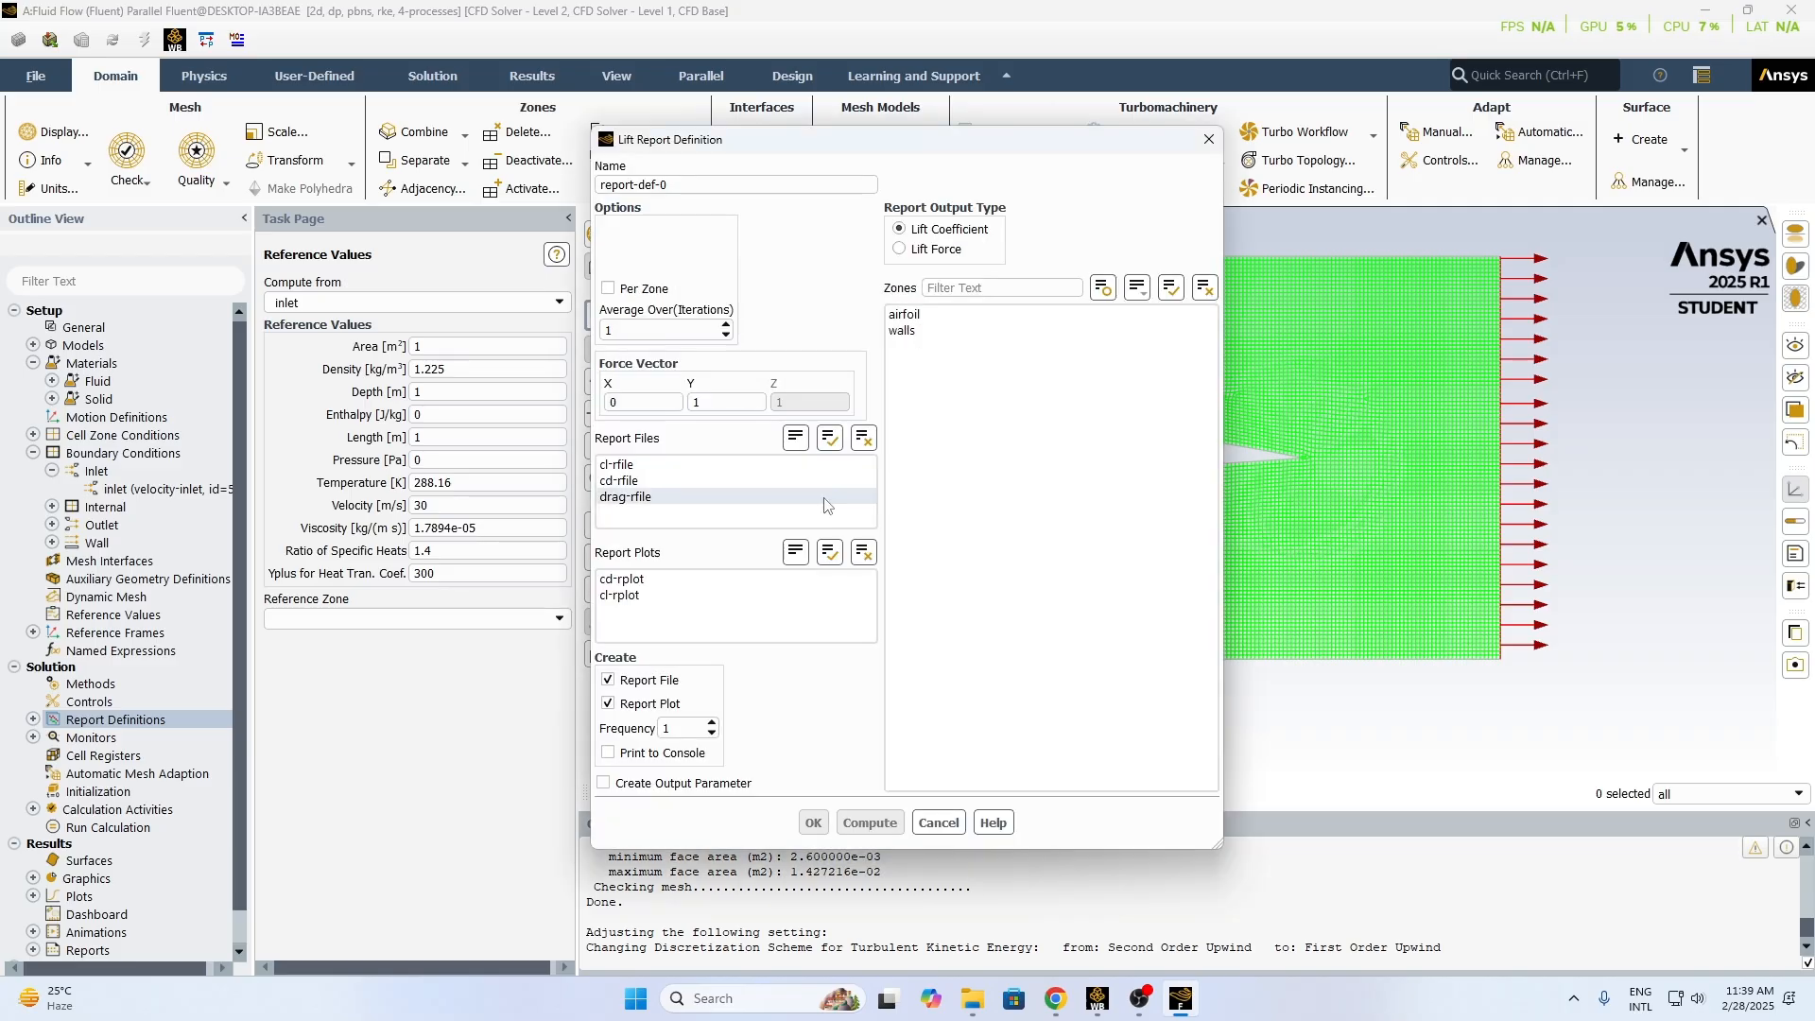
click(903, 251)
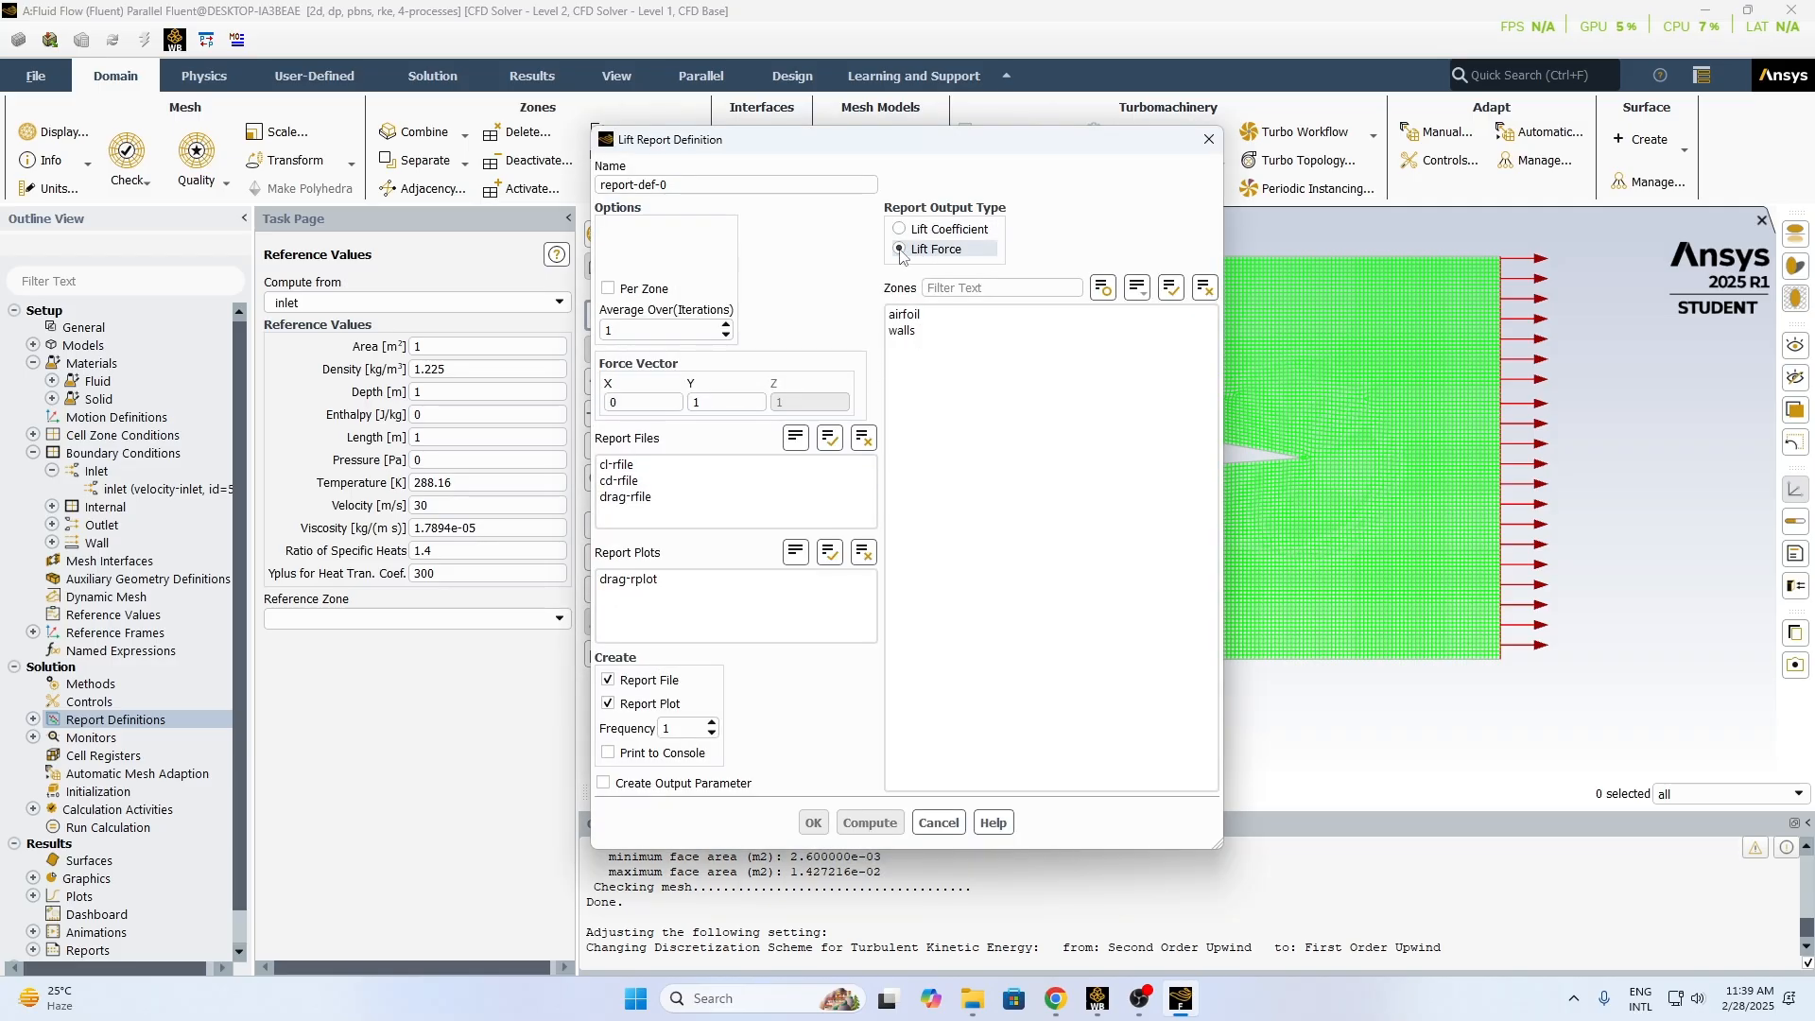
key(BackSpace)
key(BackSpace)
key(BackSpace)
key(BackSpace)
key(BackSpace)
key(BackSpace)
key(BackSpace)
key(BackSpace)
key(BackSpace)
key(BackSpace)
key(BackSpace)
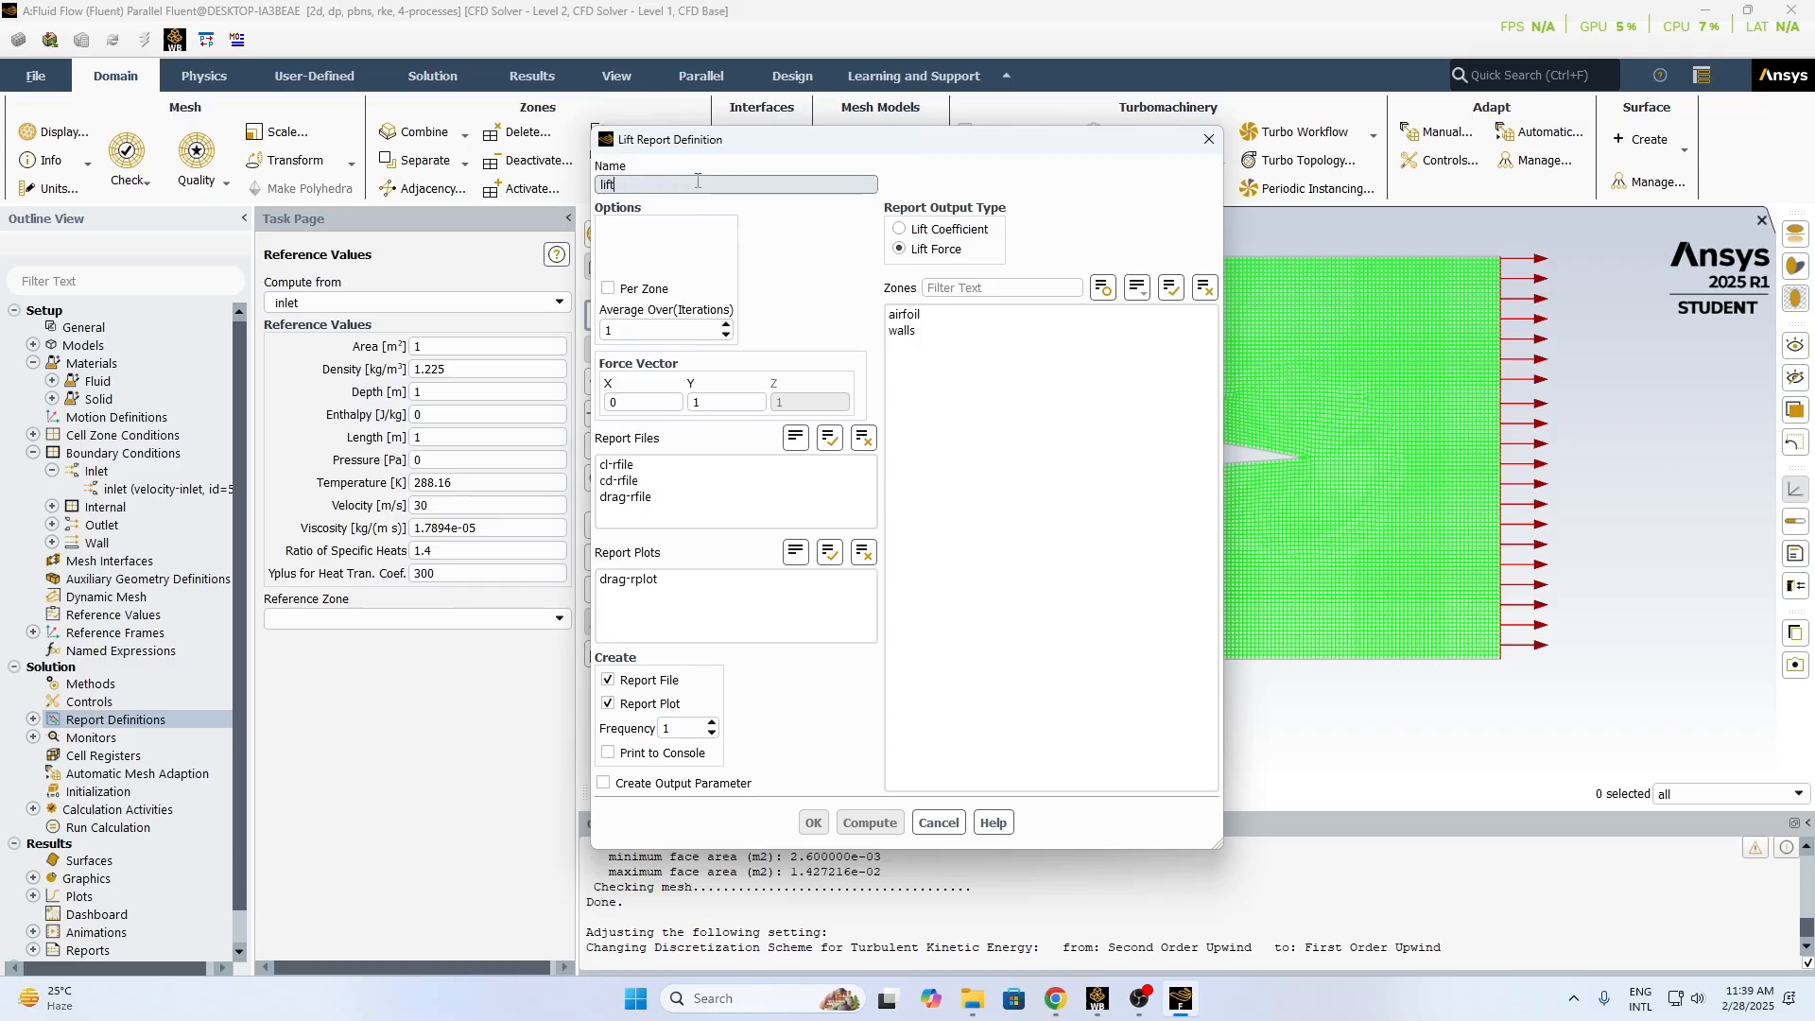
click(905, 315)
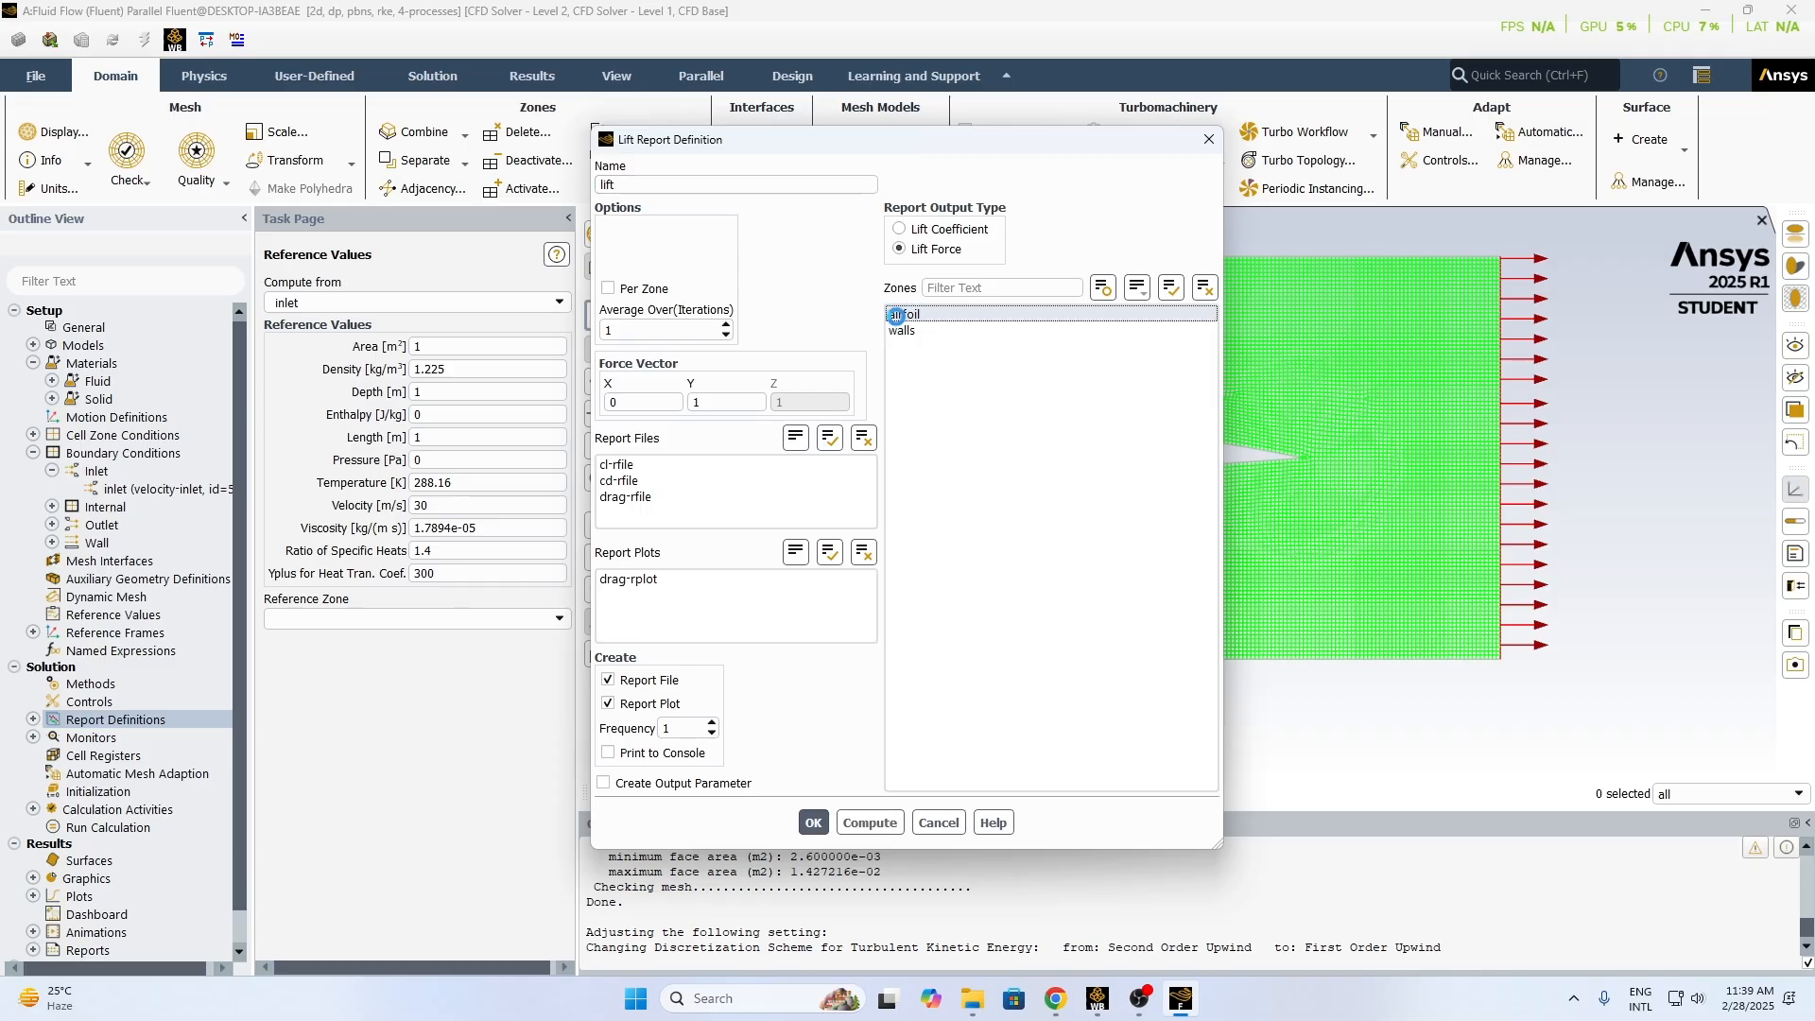
click(813, 823)
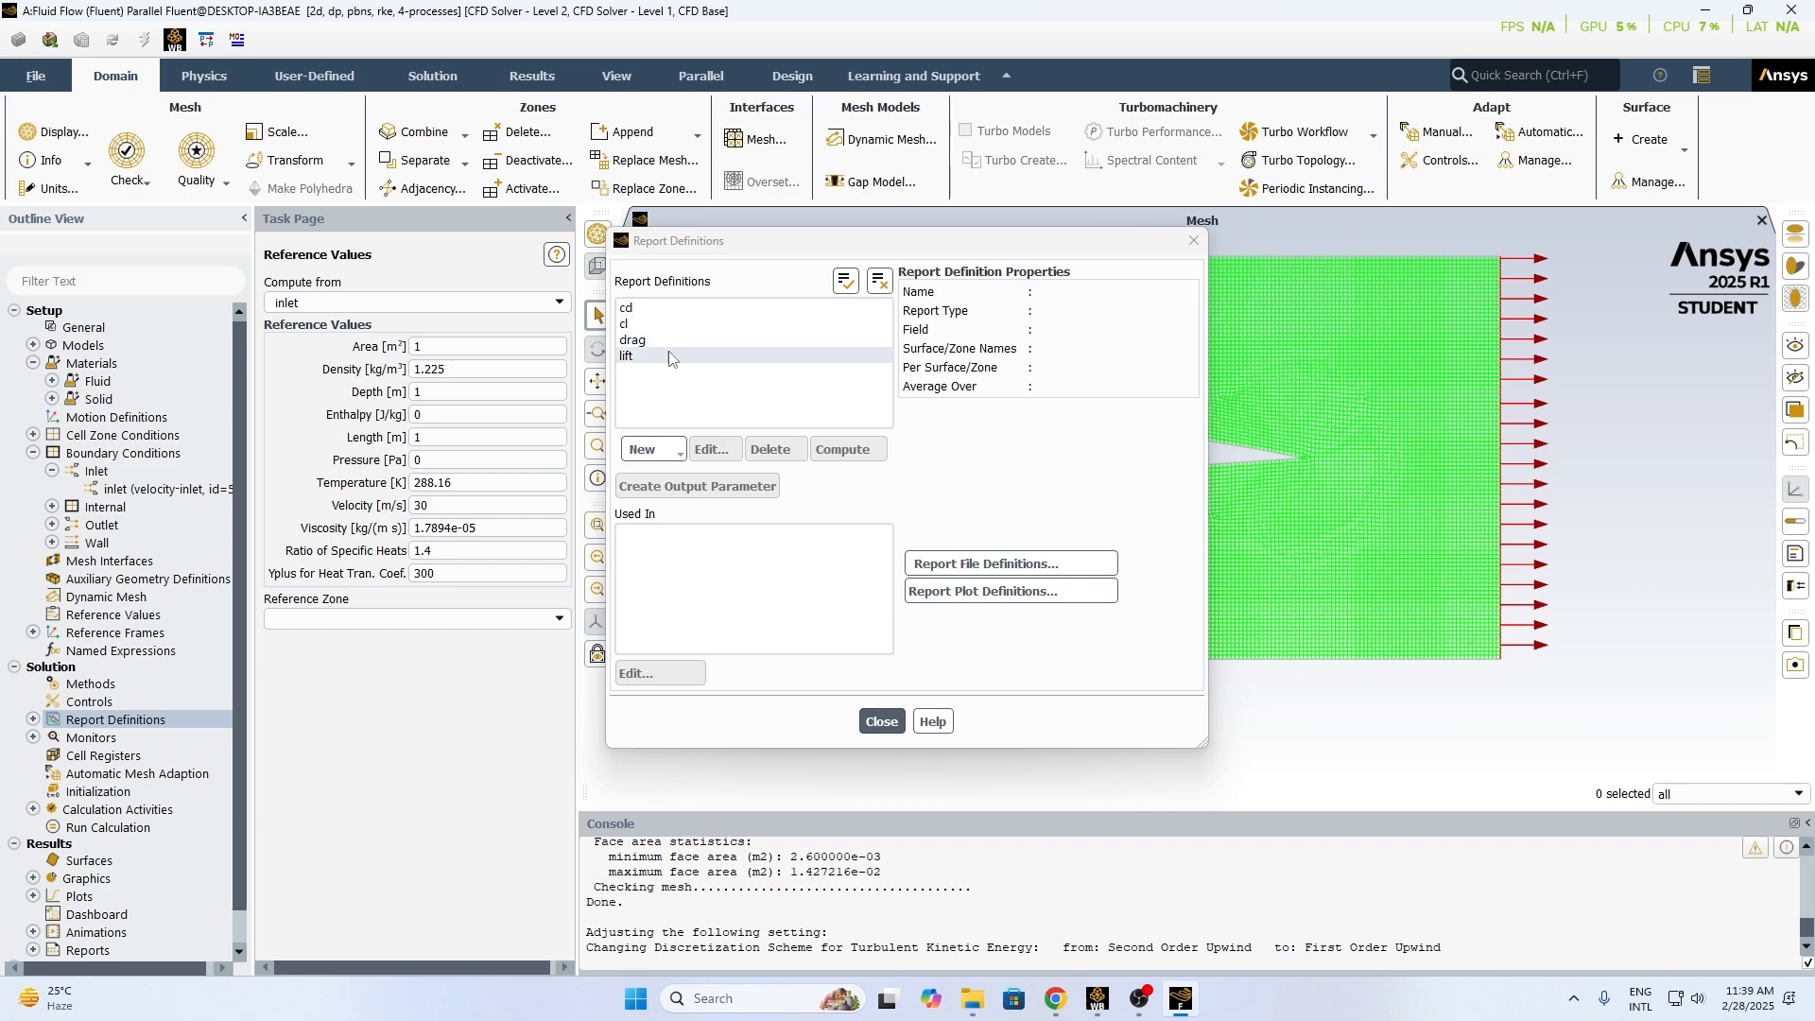
click(867, 732)
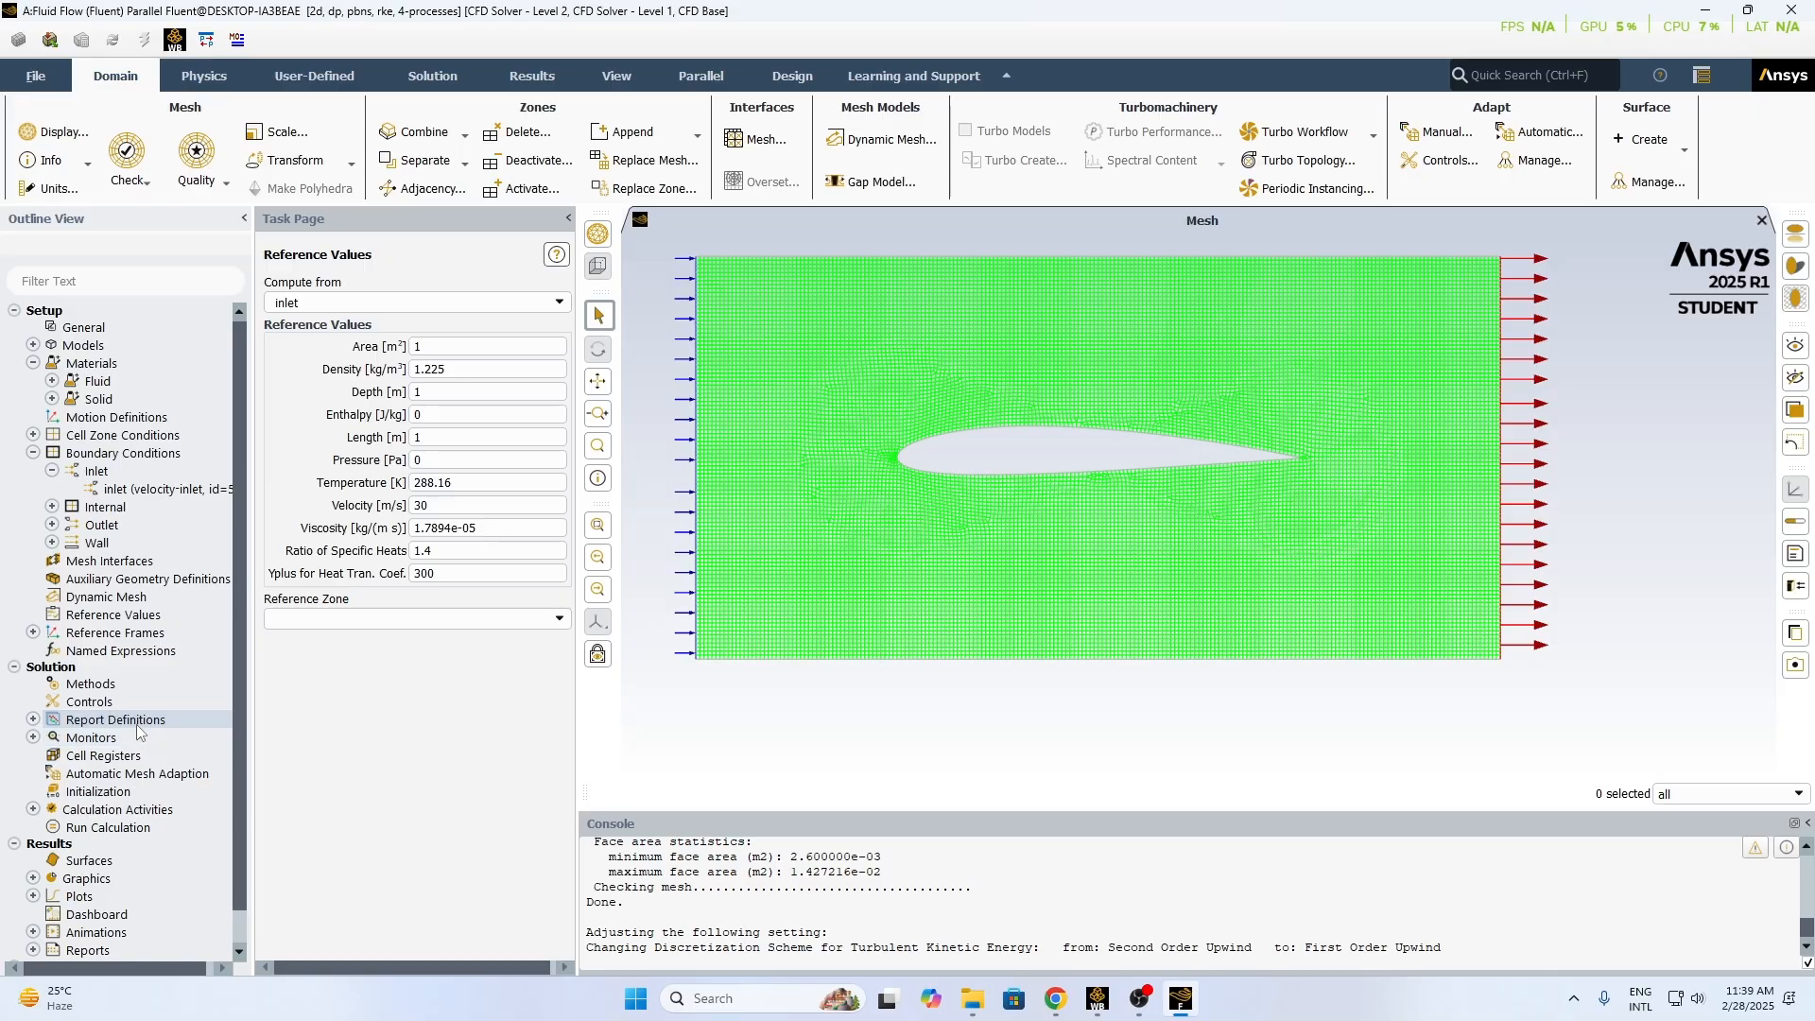
- Set the residual monitors' absolute convergence criteria to 1e-6 for continuity, x-velocity, y-velocity, k and epsilon
click(34, 738)
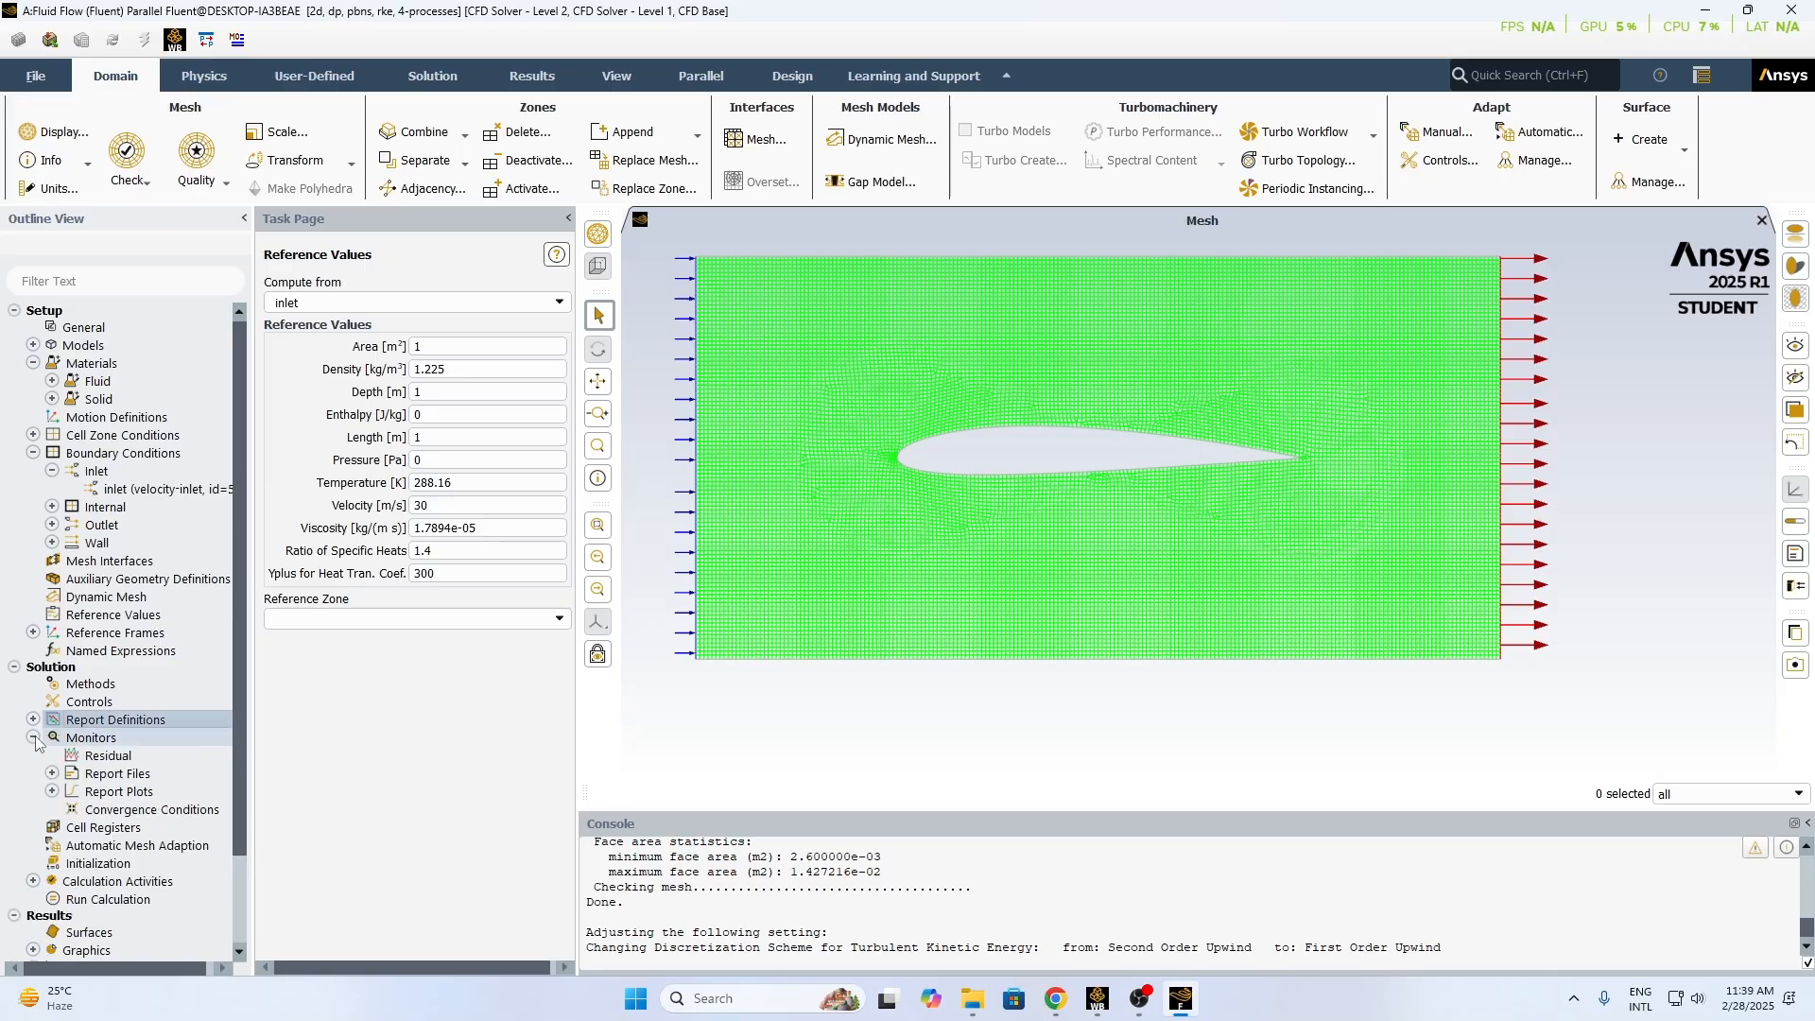
double_click(104, 757)
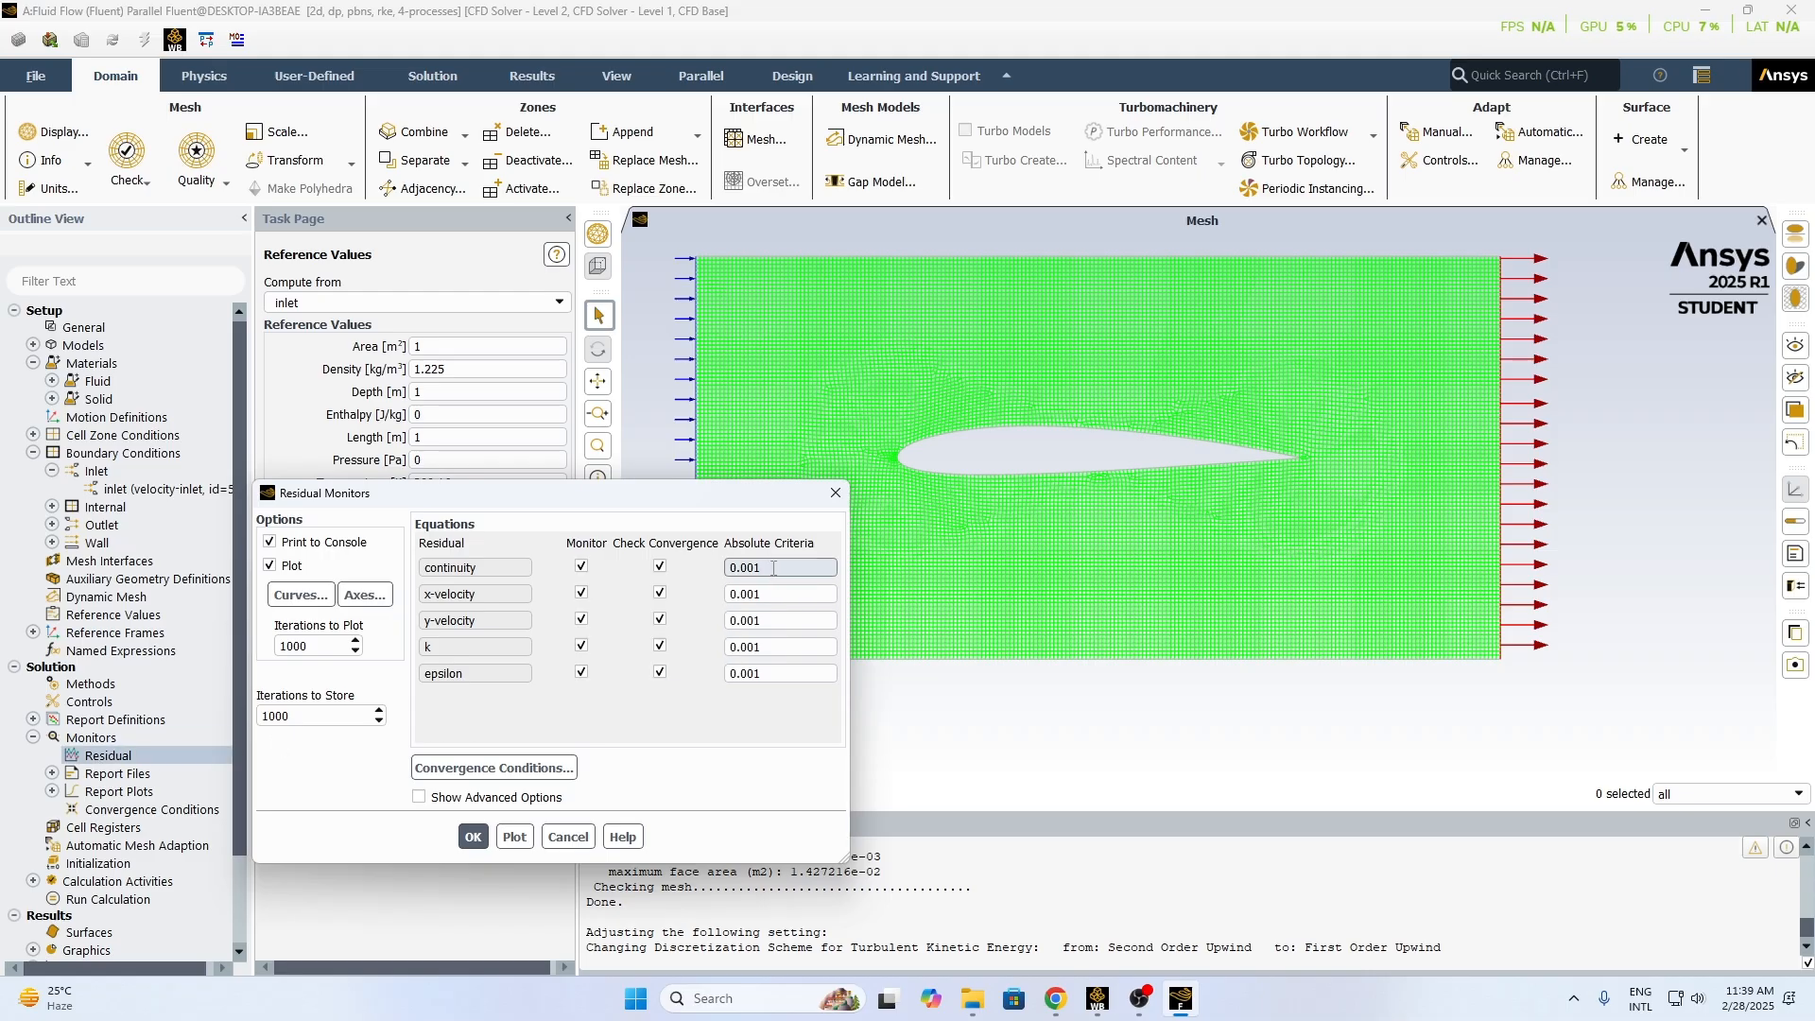
click(773, 568)
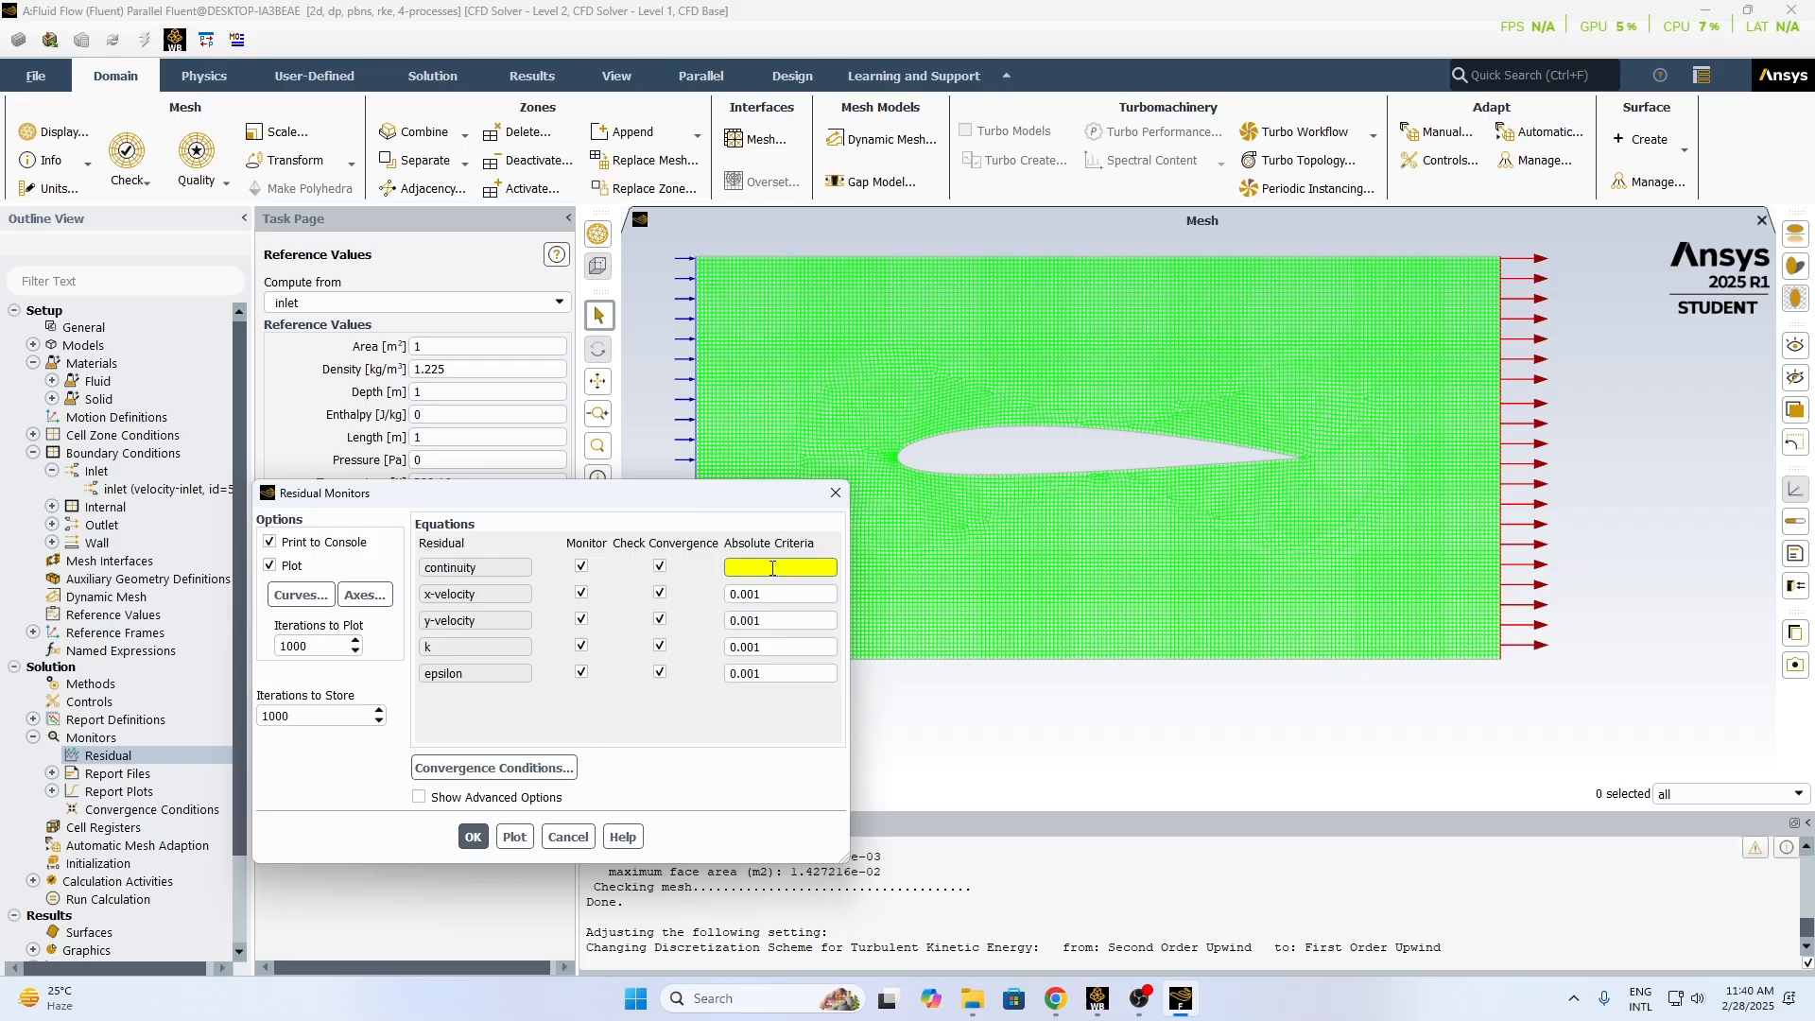
text(1e-)
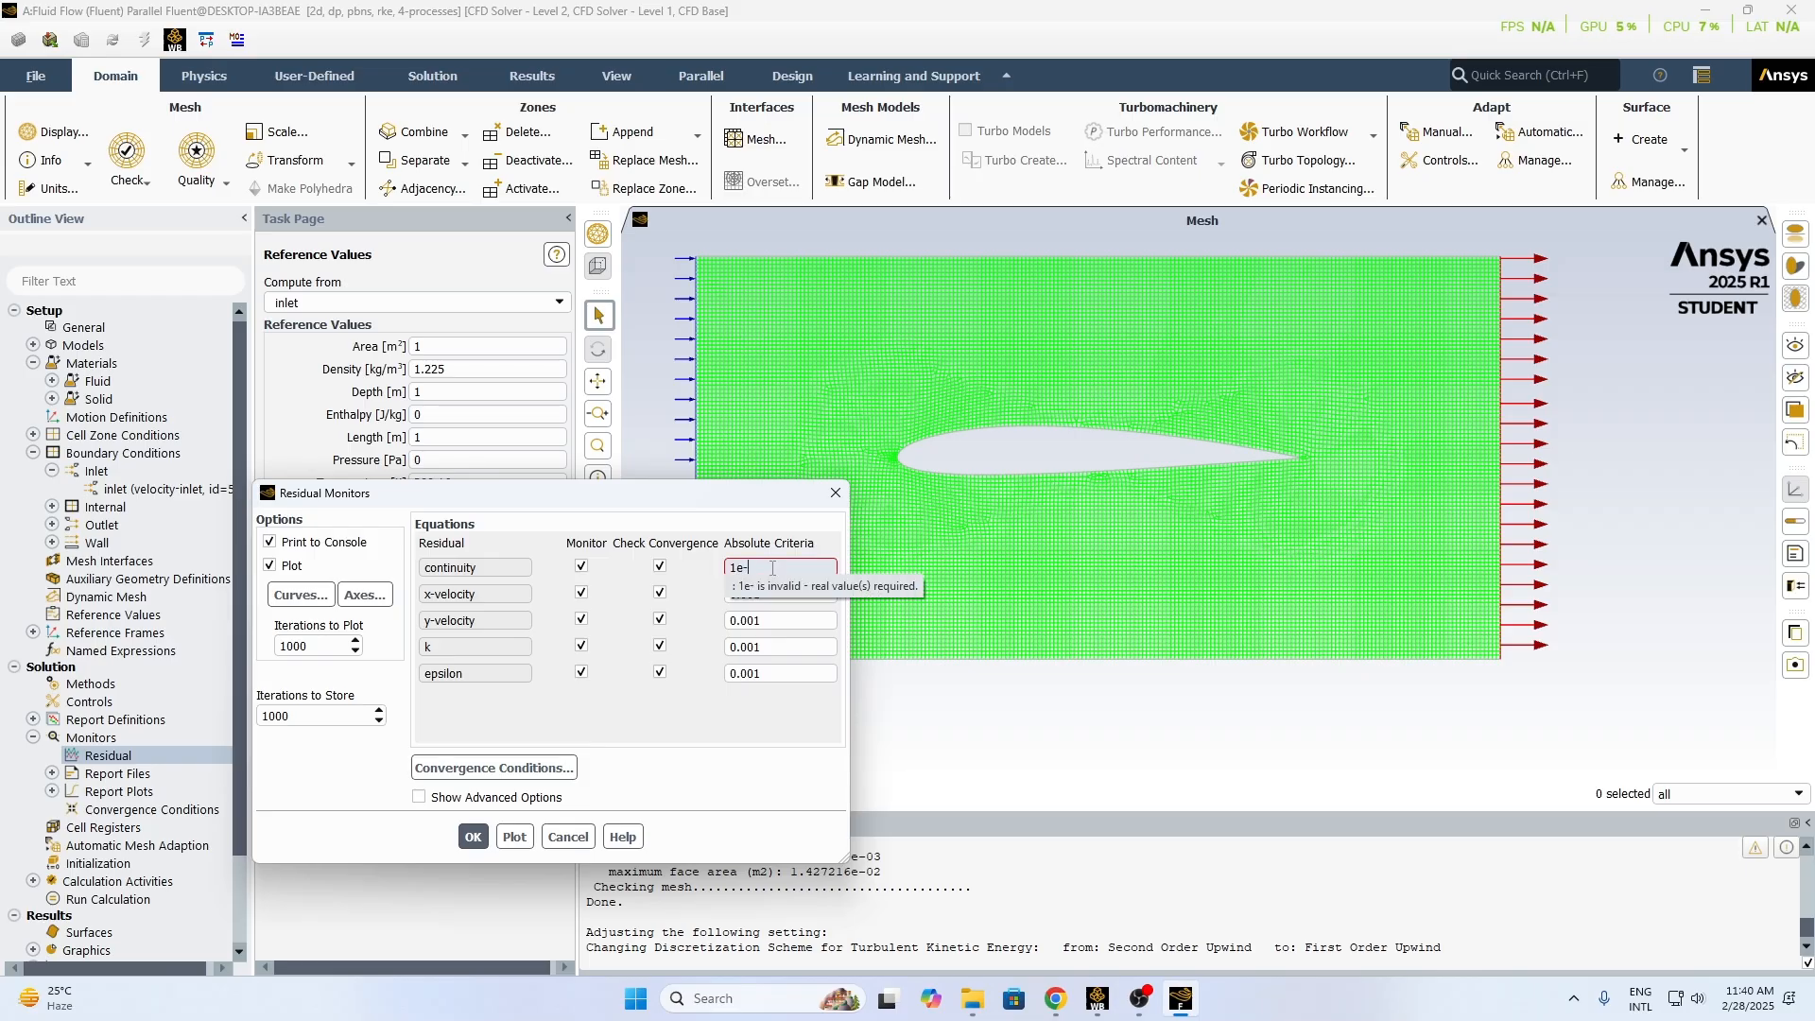
text(6)
drag(767, 568, 736, 572)
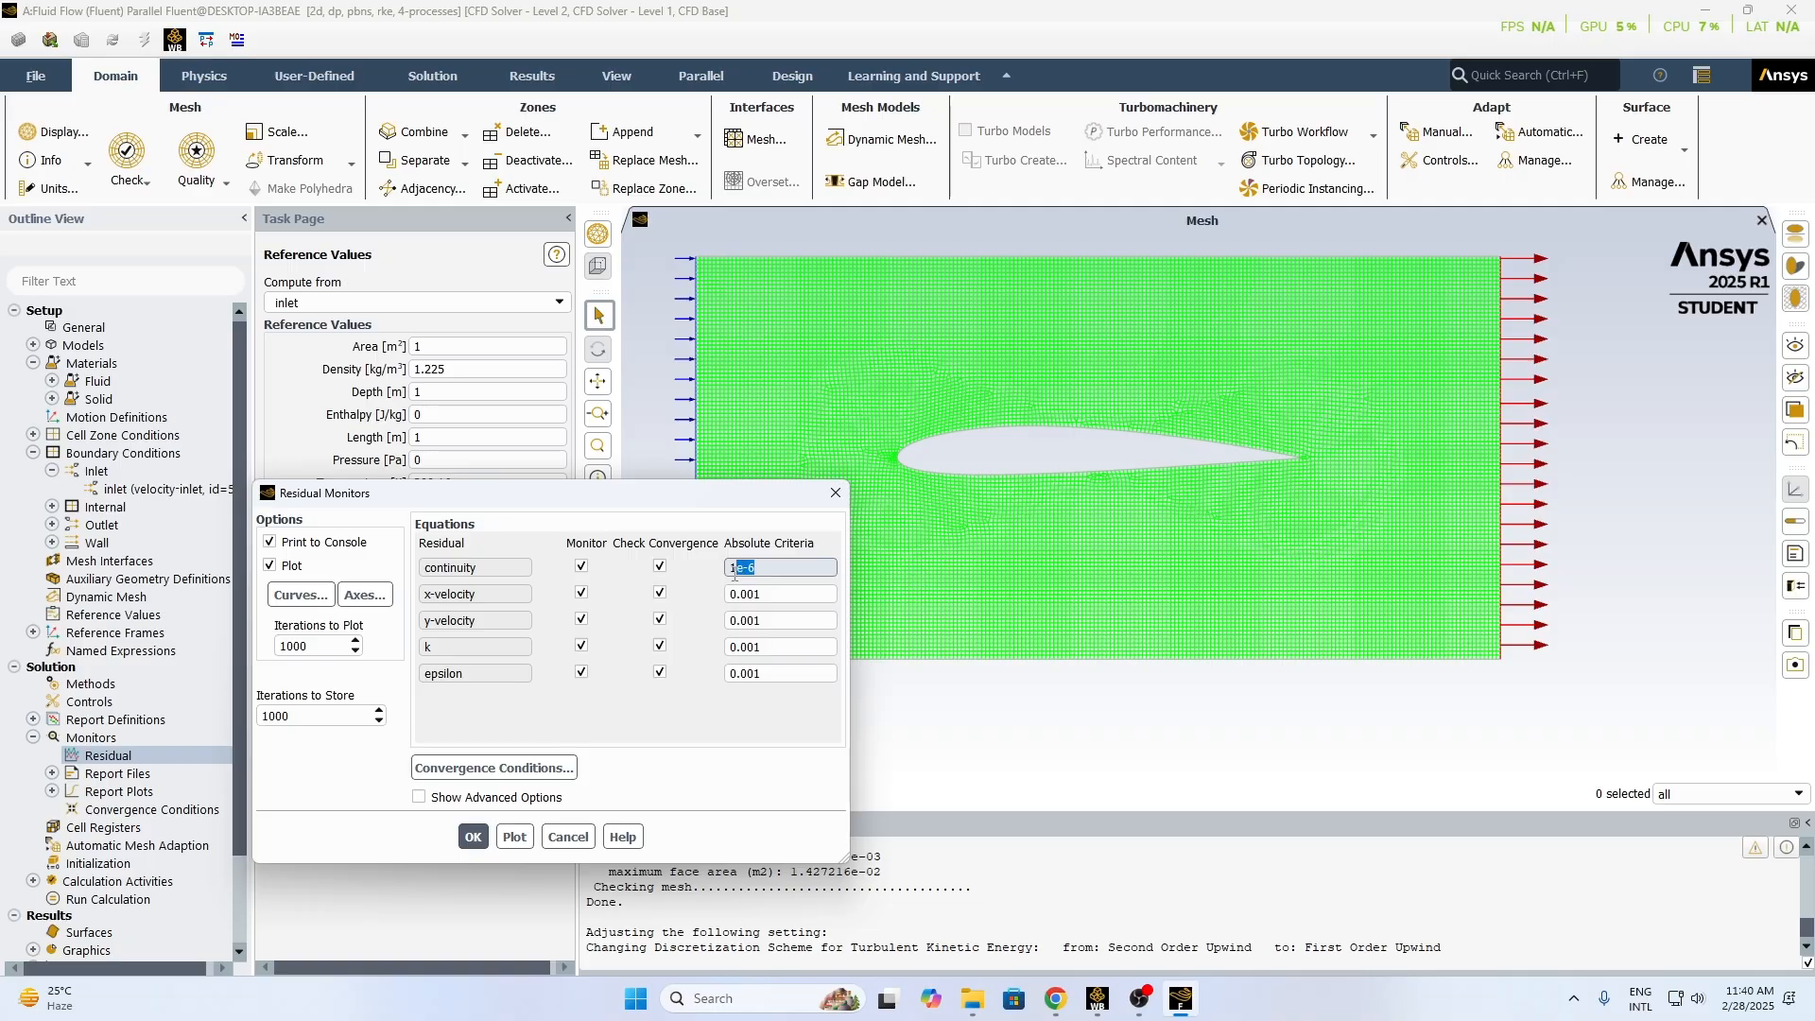
double_click(747, 594)
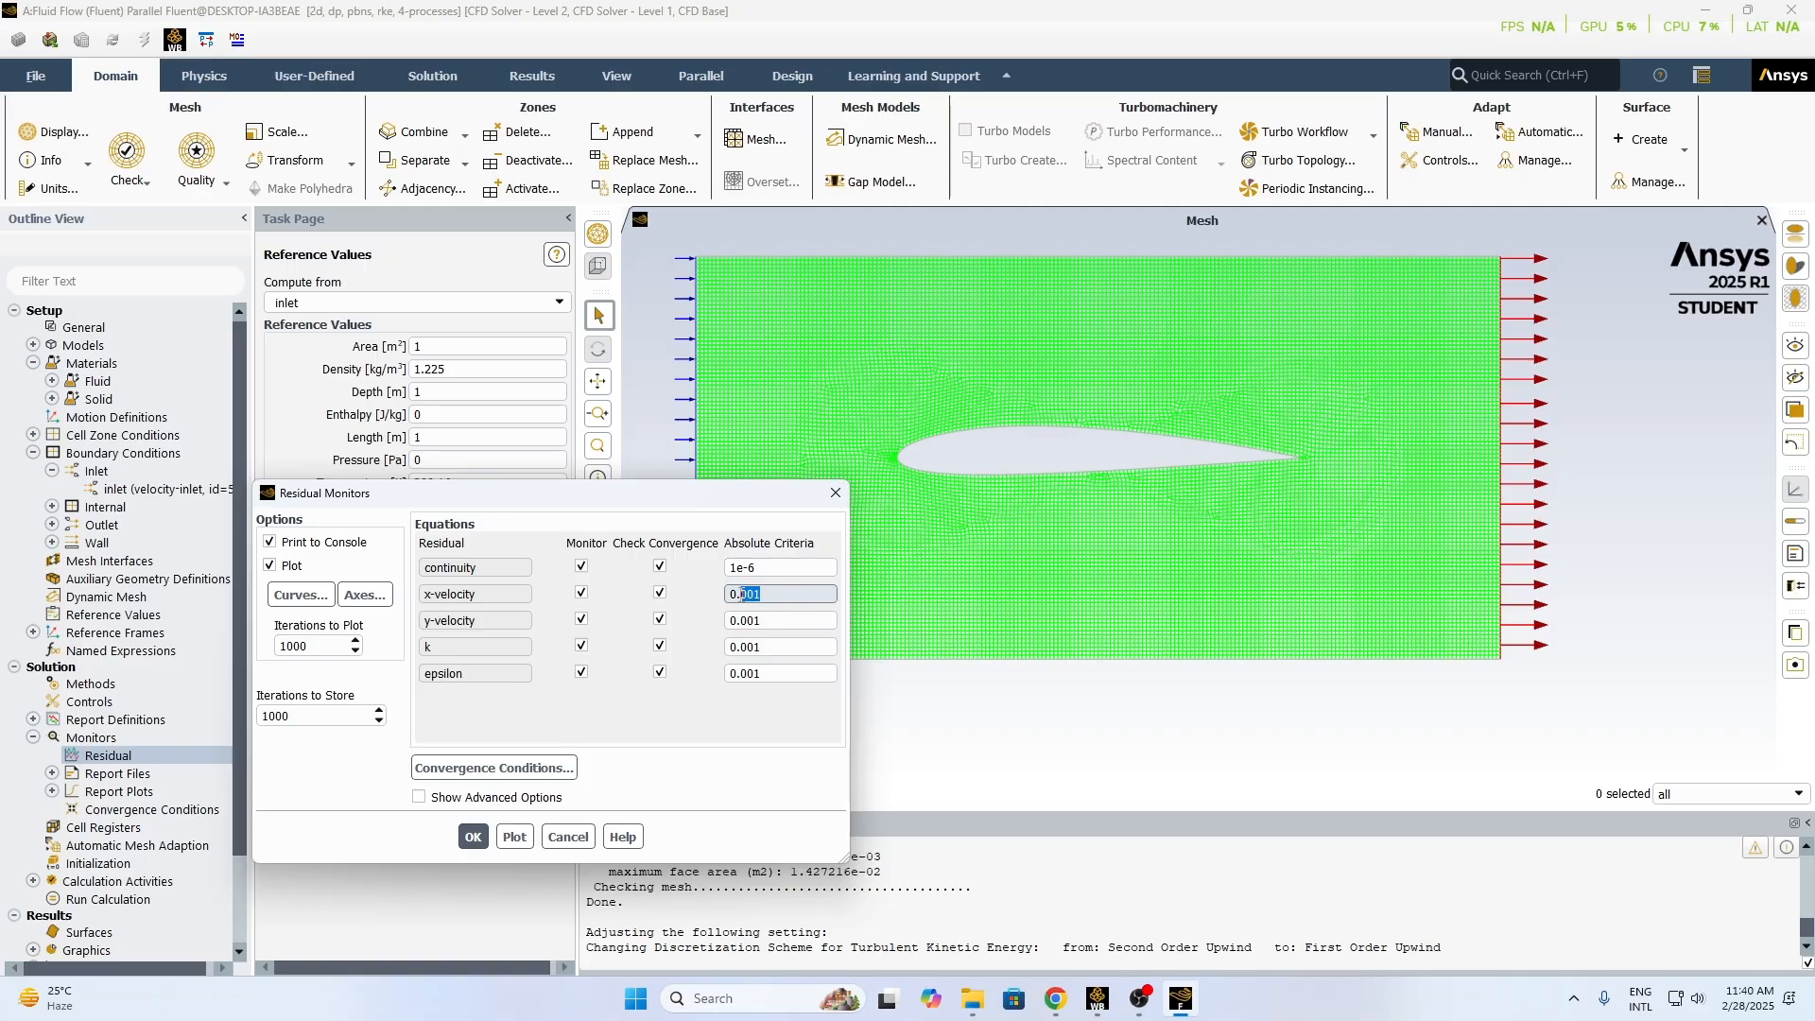
text(1e-6)
drag(761, 621, 730, 674)
text(1e-6)
text(1e-6)
text(1e-6)
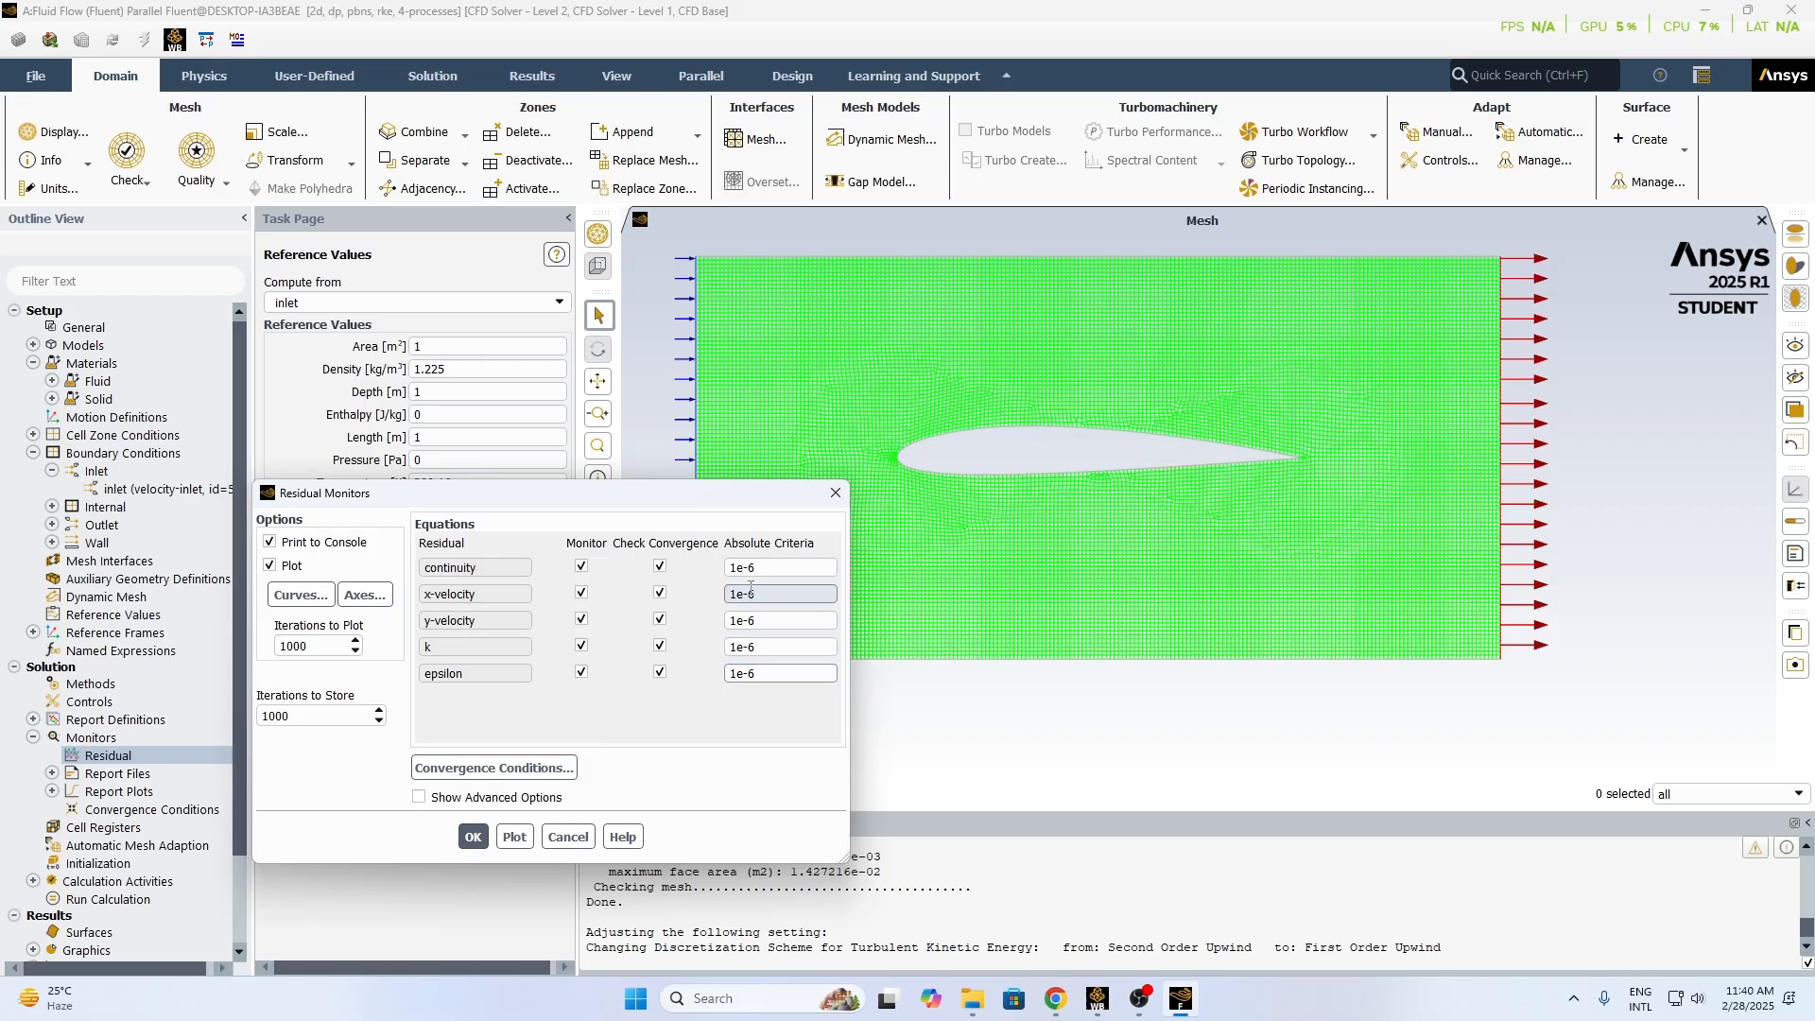
click(474, 840)
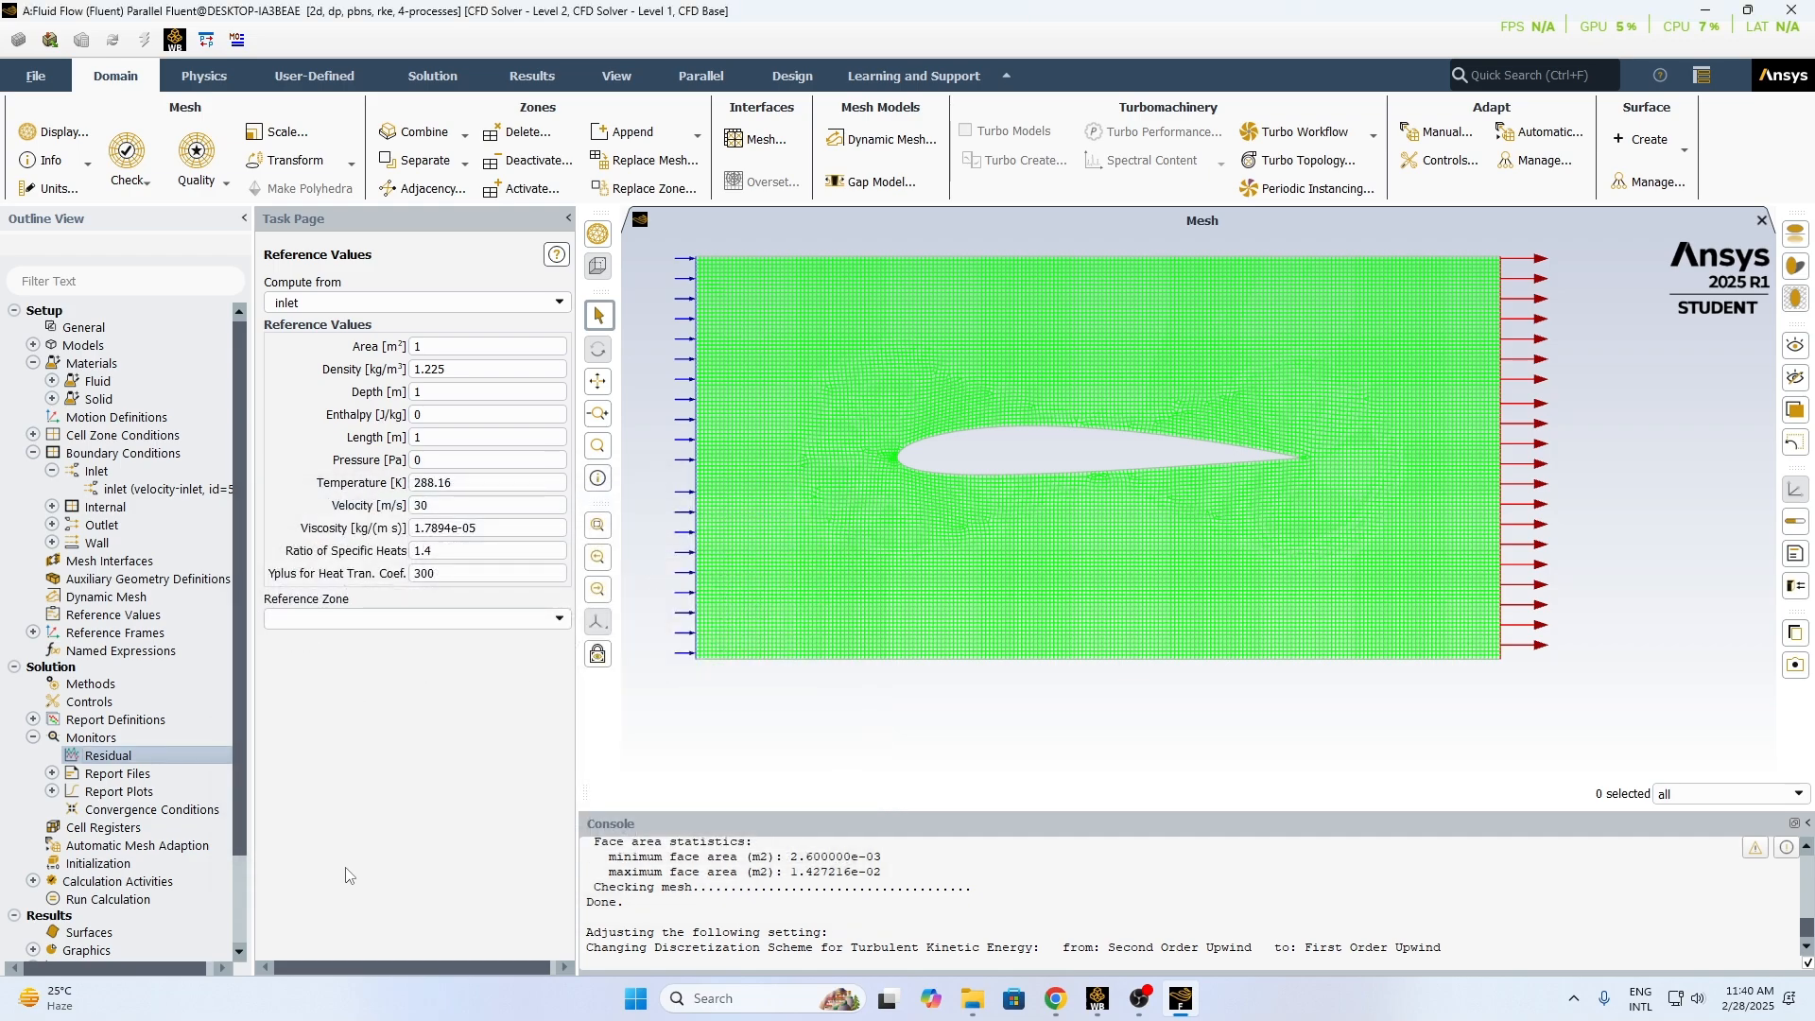
- Initialize the solution using the Hybrid Initialization method
scroll(182, 777, down, 2)
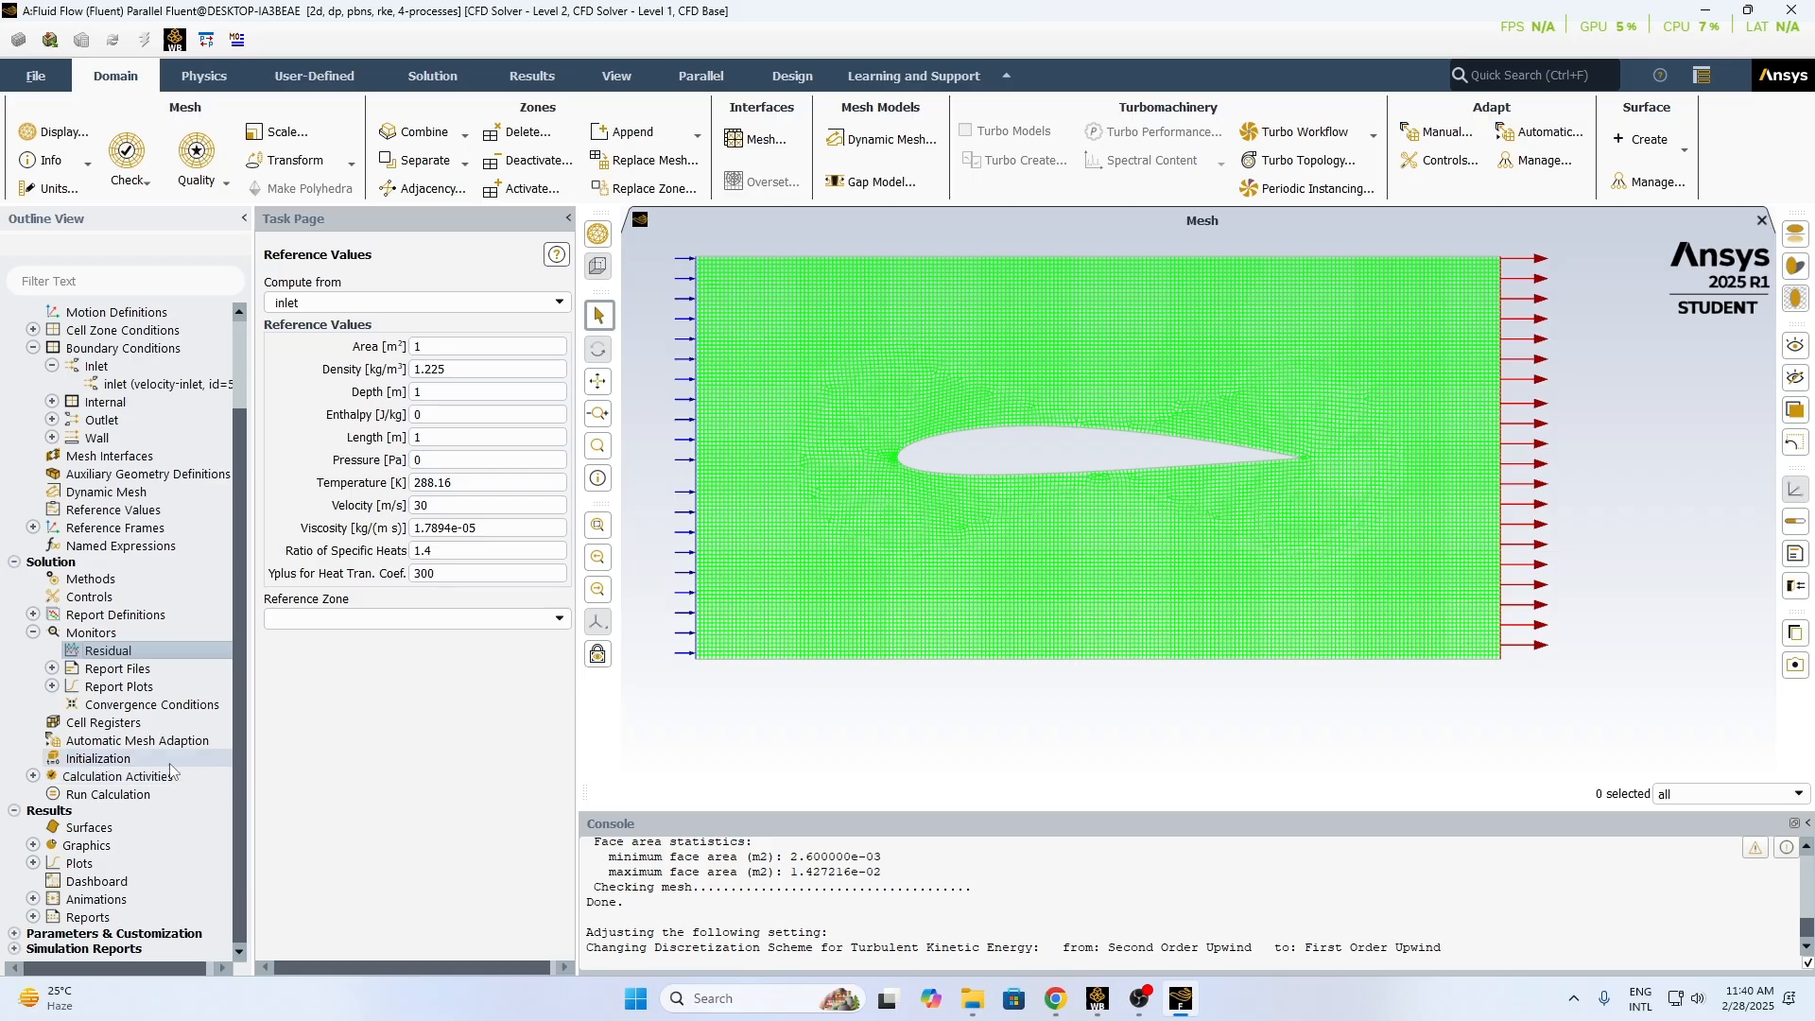
click(104, 762)
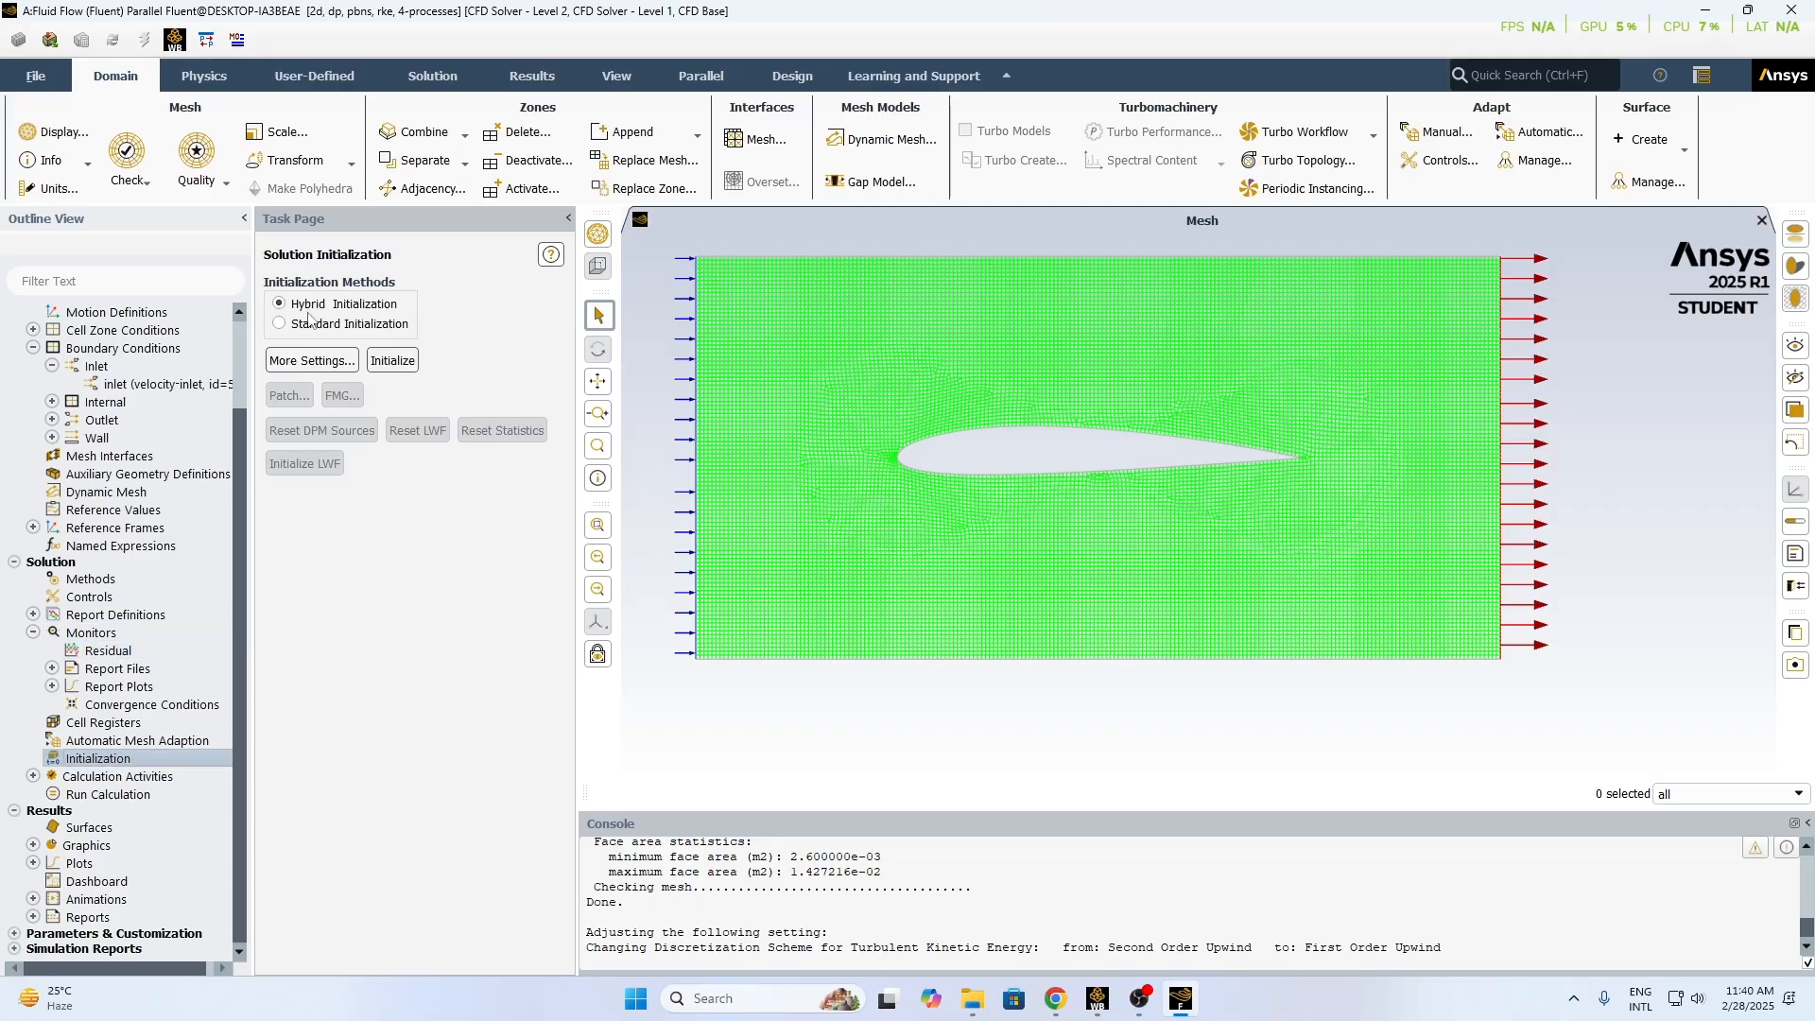
click(392, 360)
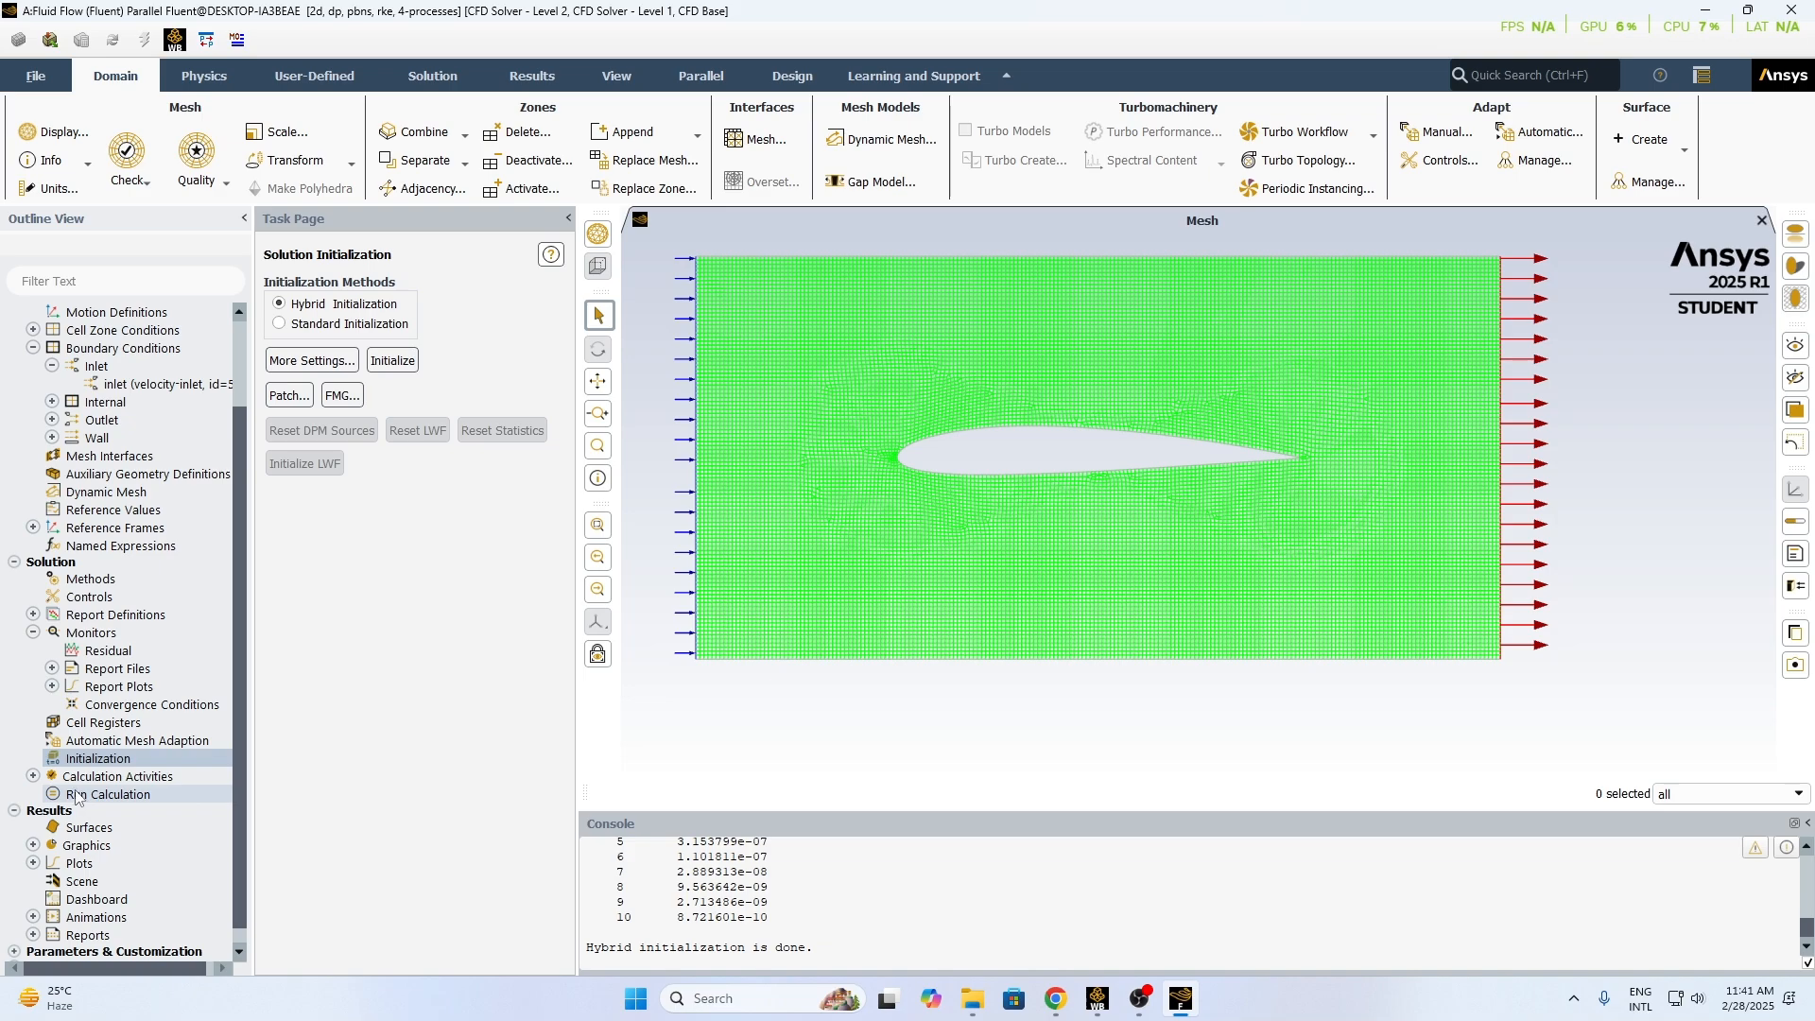
- Set the number of iterations to 1000 and start the calculation
click(120, 795)
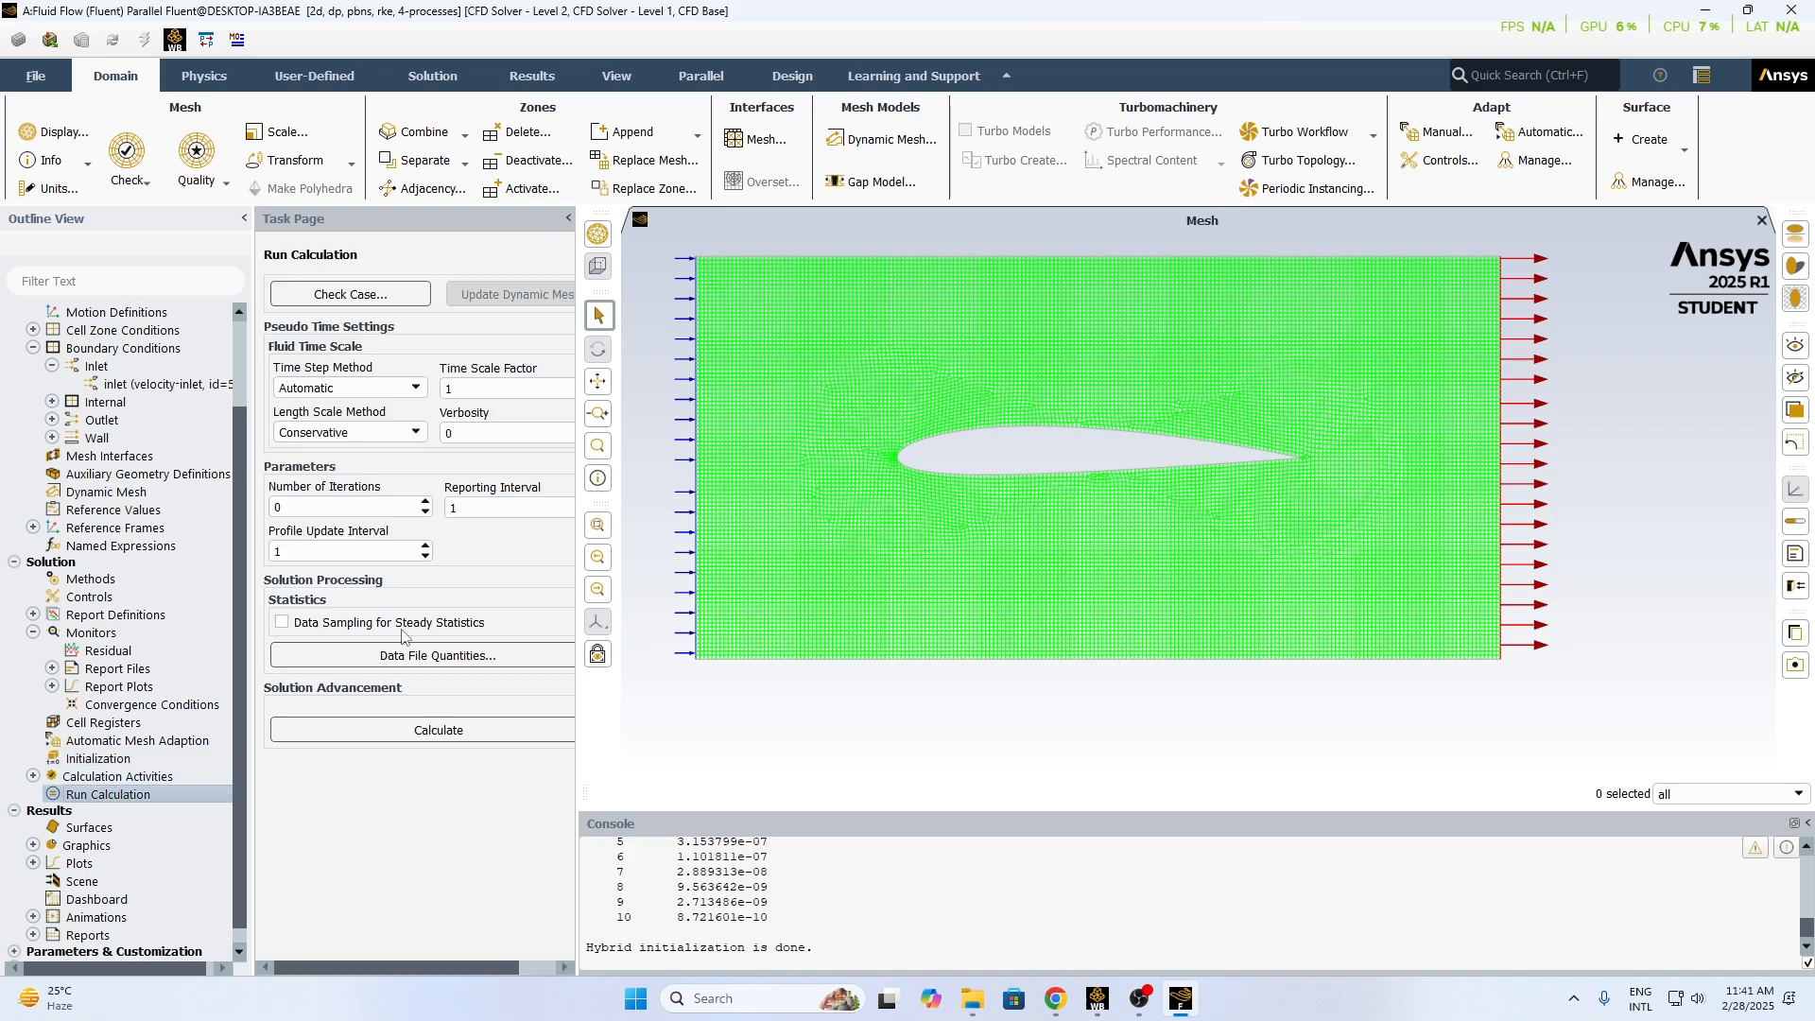
click(333, 504)
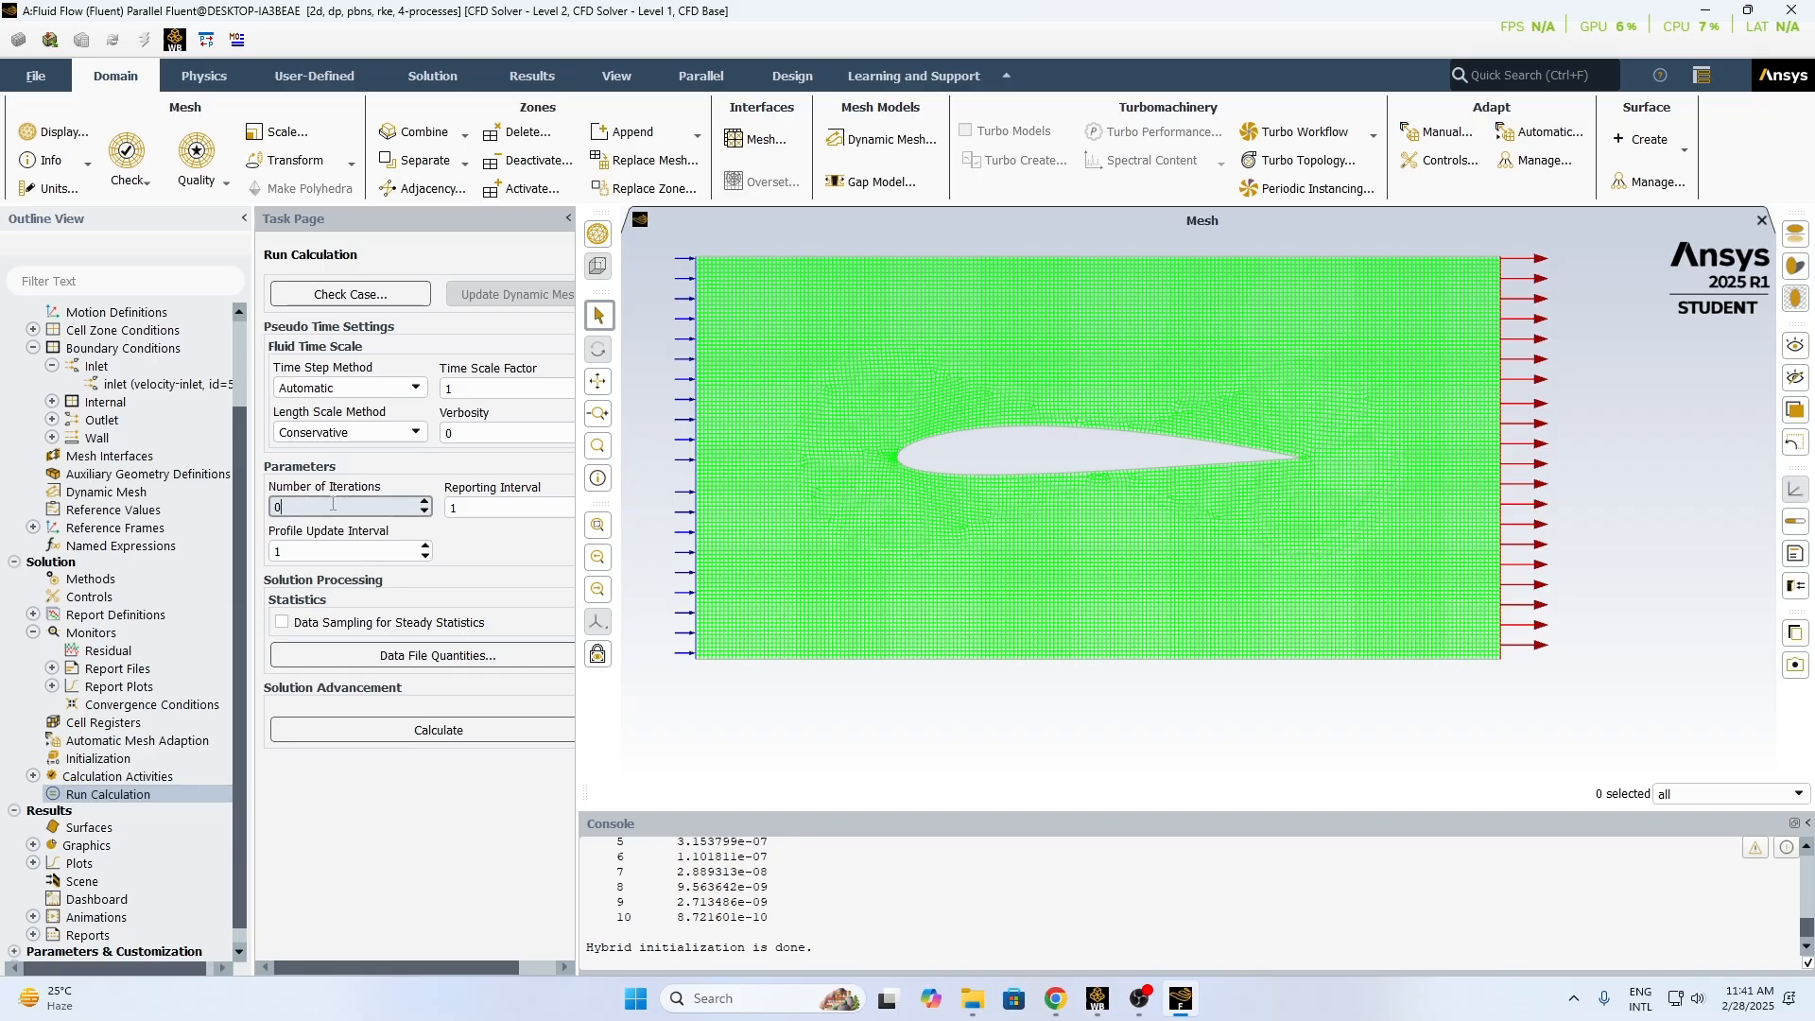
text(000)
click(330, 738)
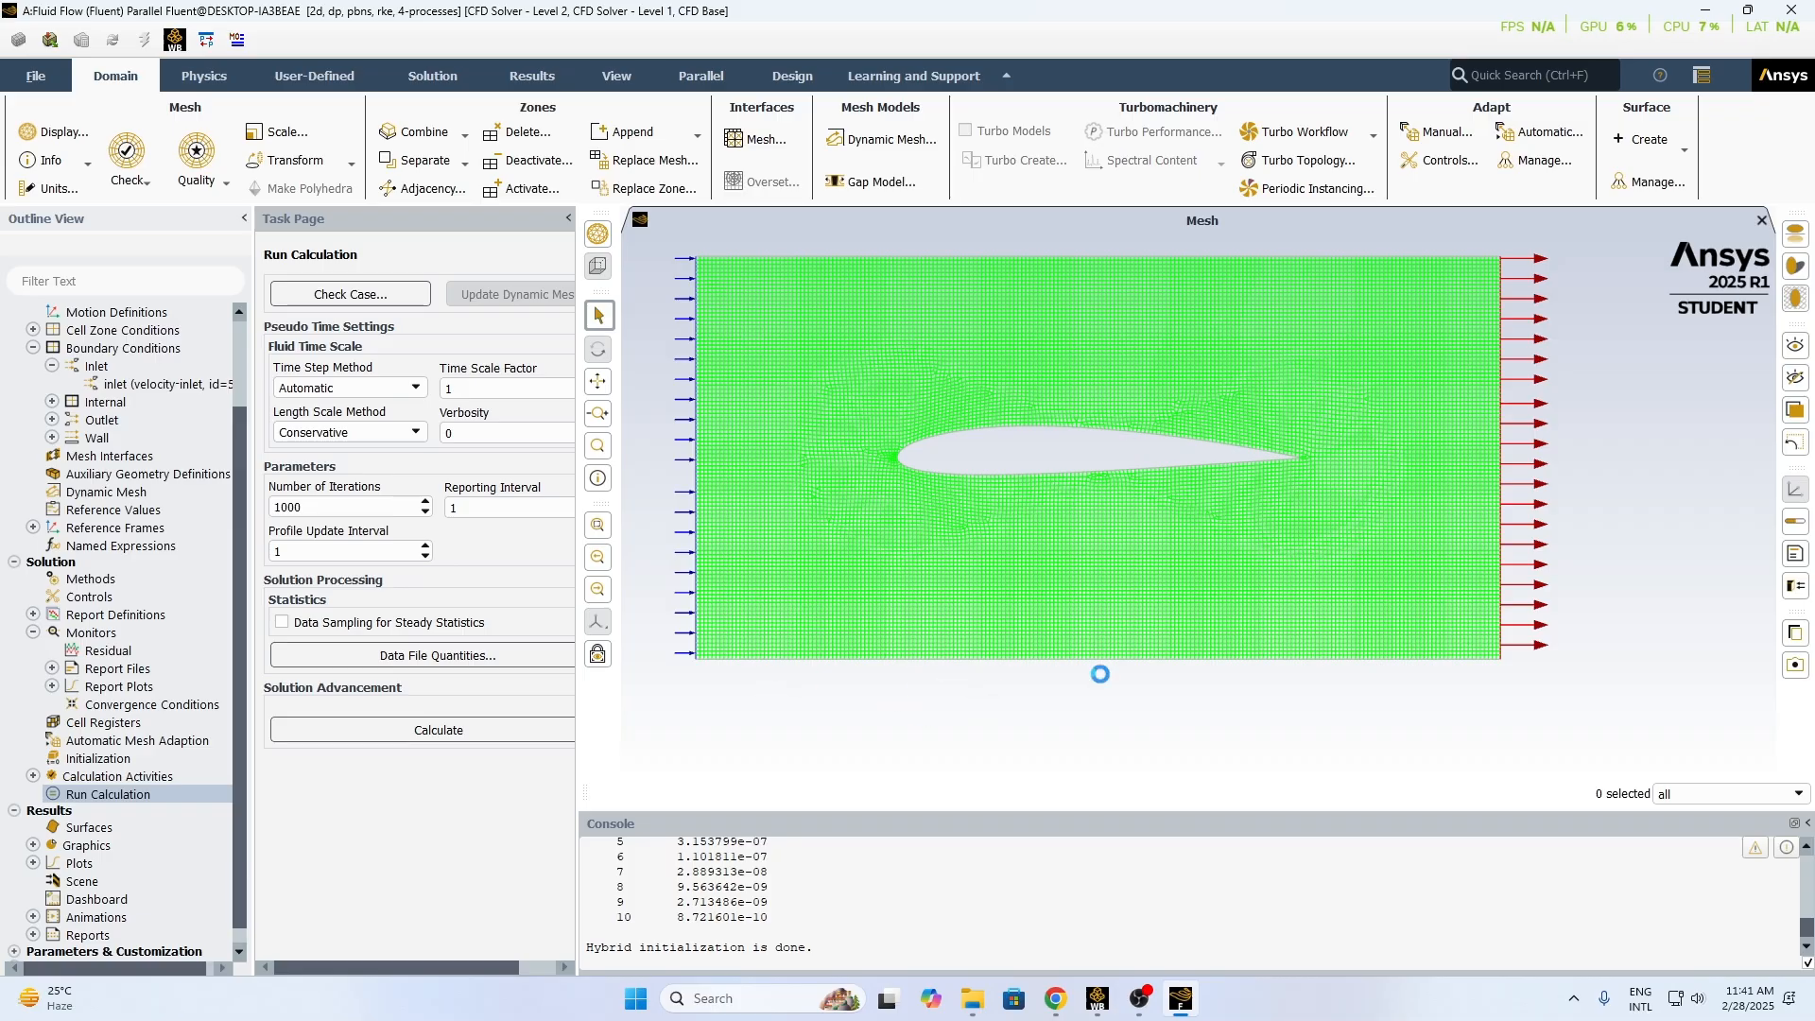
click(430, 736)
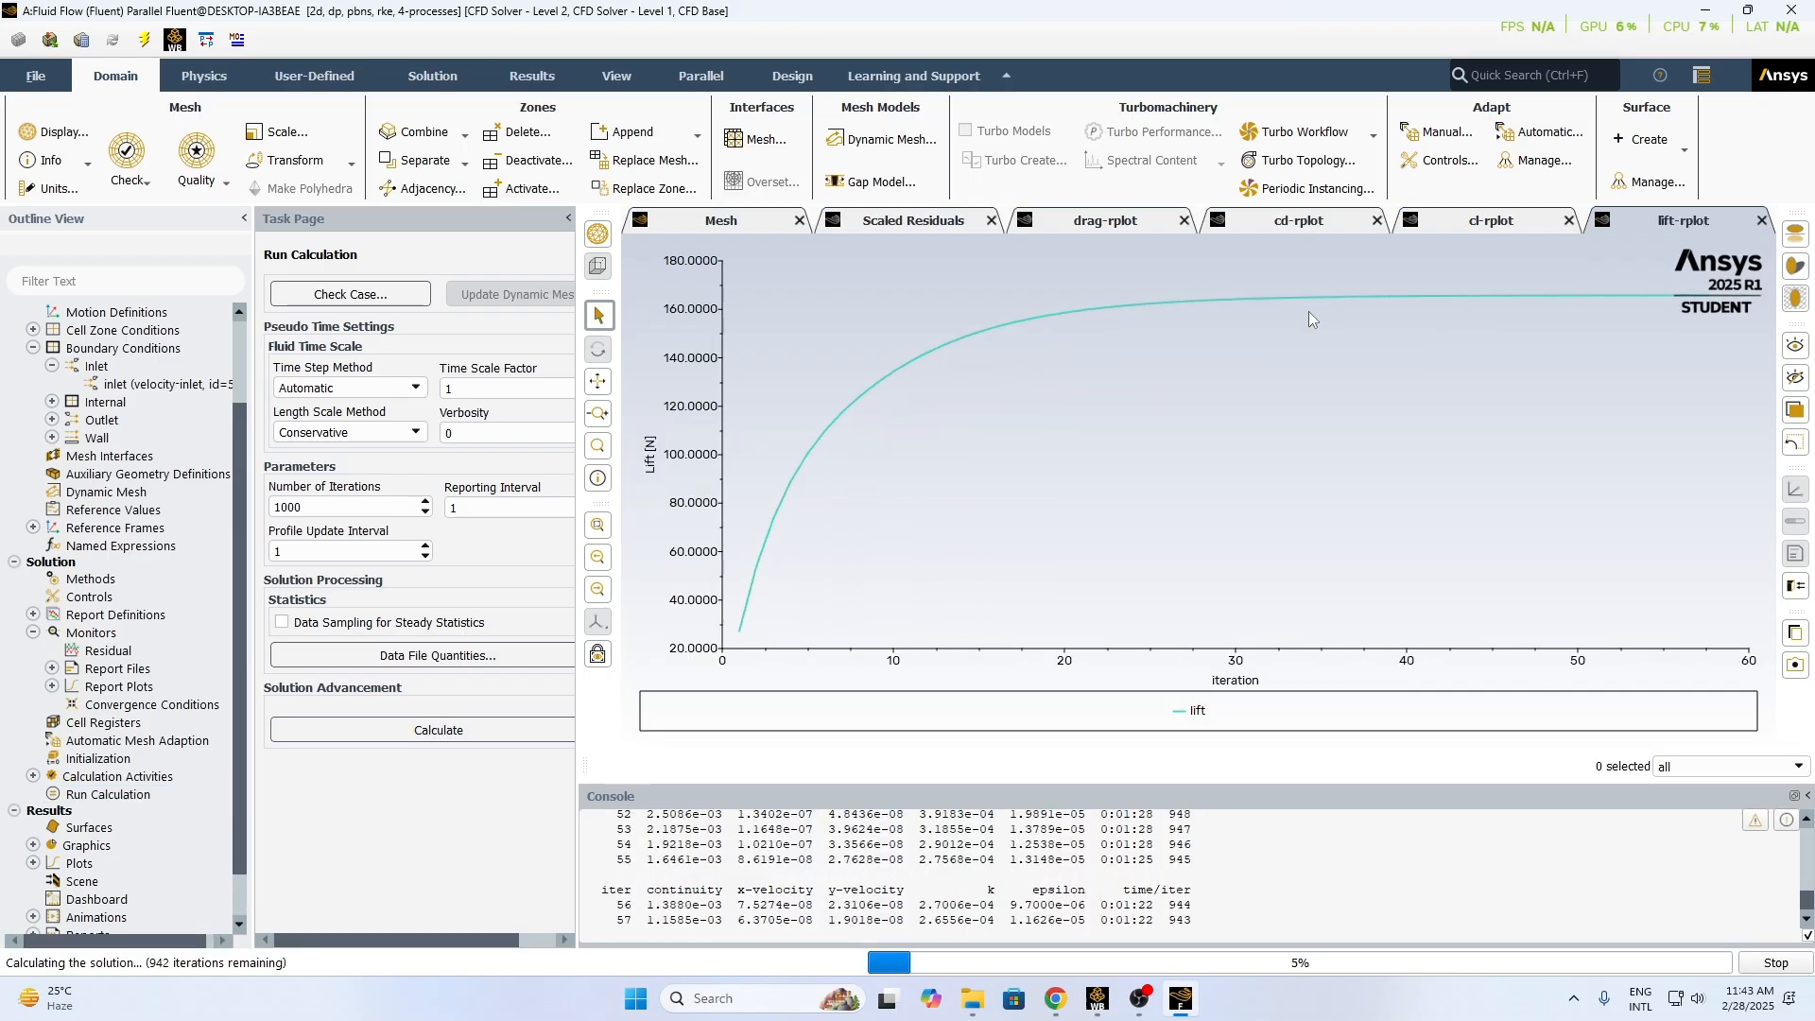
- Review the cl, cd, drag and scaled residuals plots during the run, and acknowledge the calculation's completion
click(1473, 227)
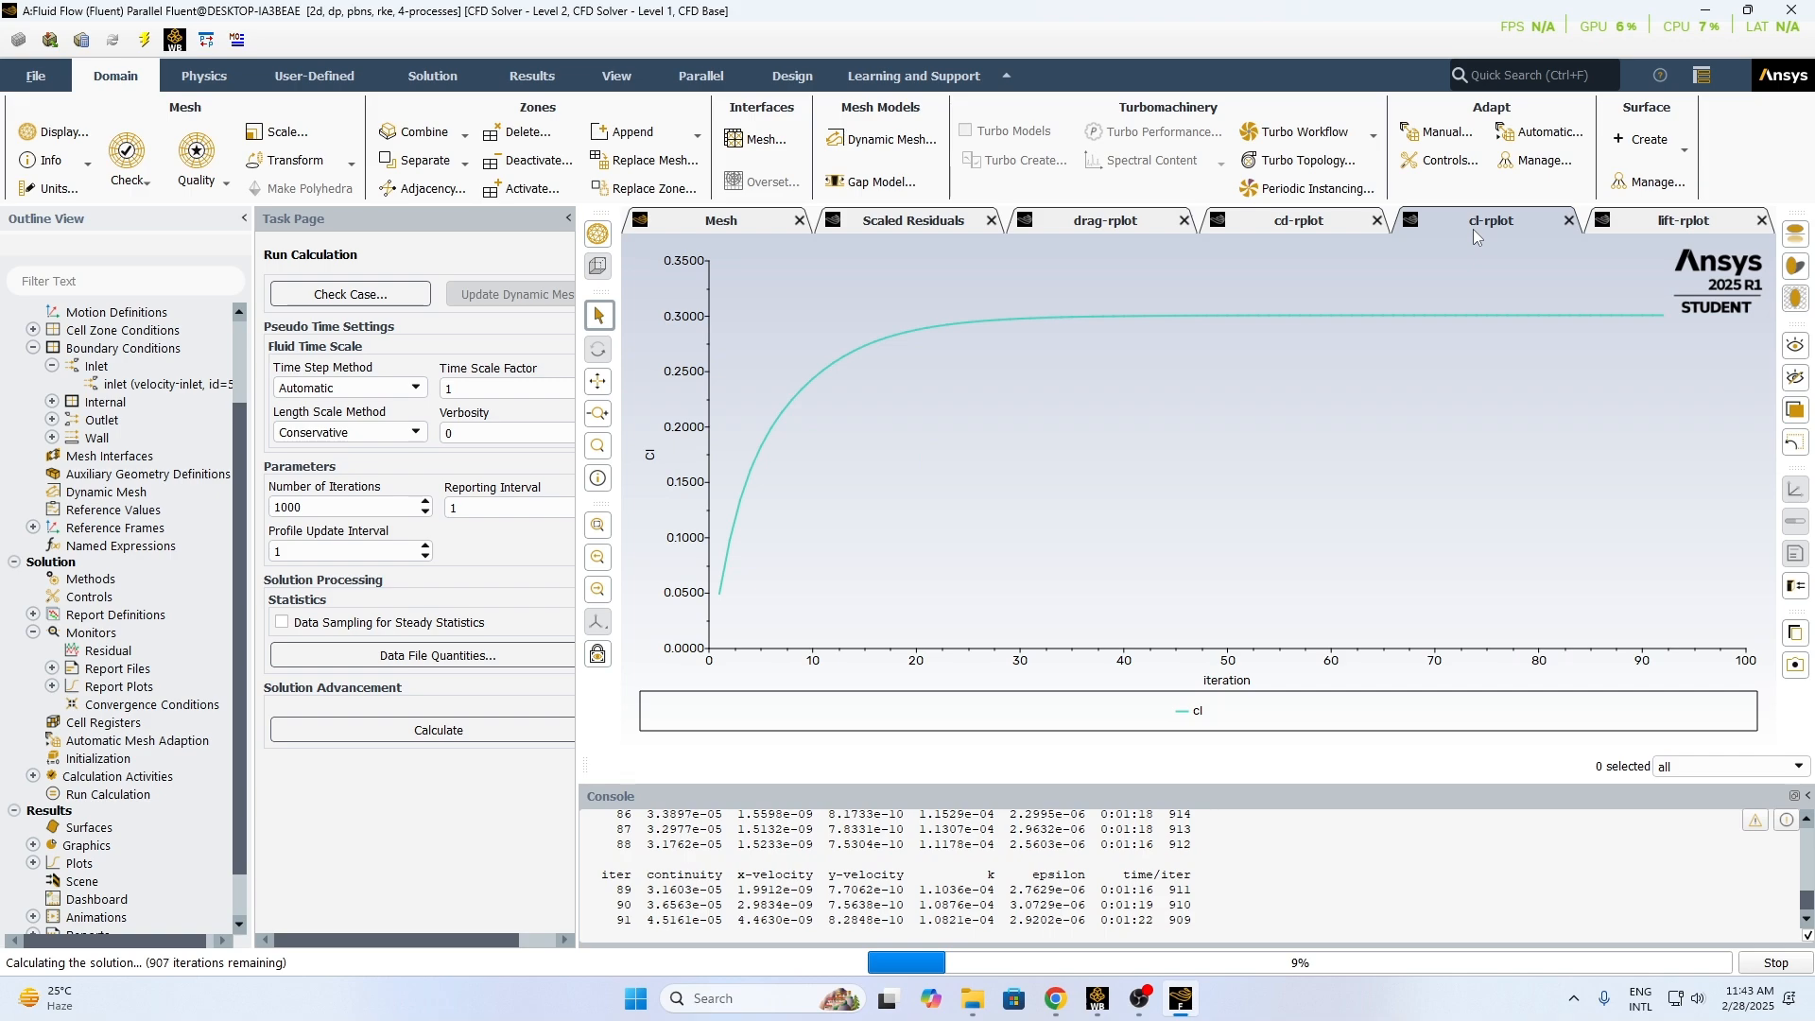
click(1289, 229)
click(1087, 226)
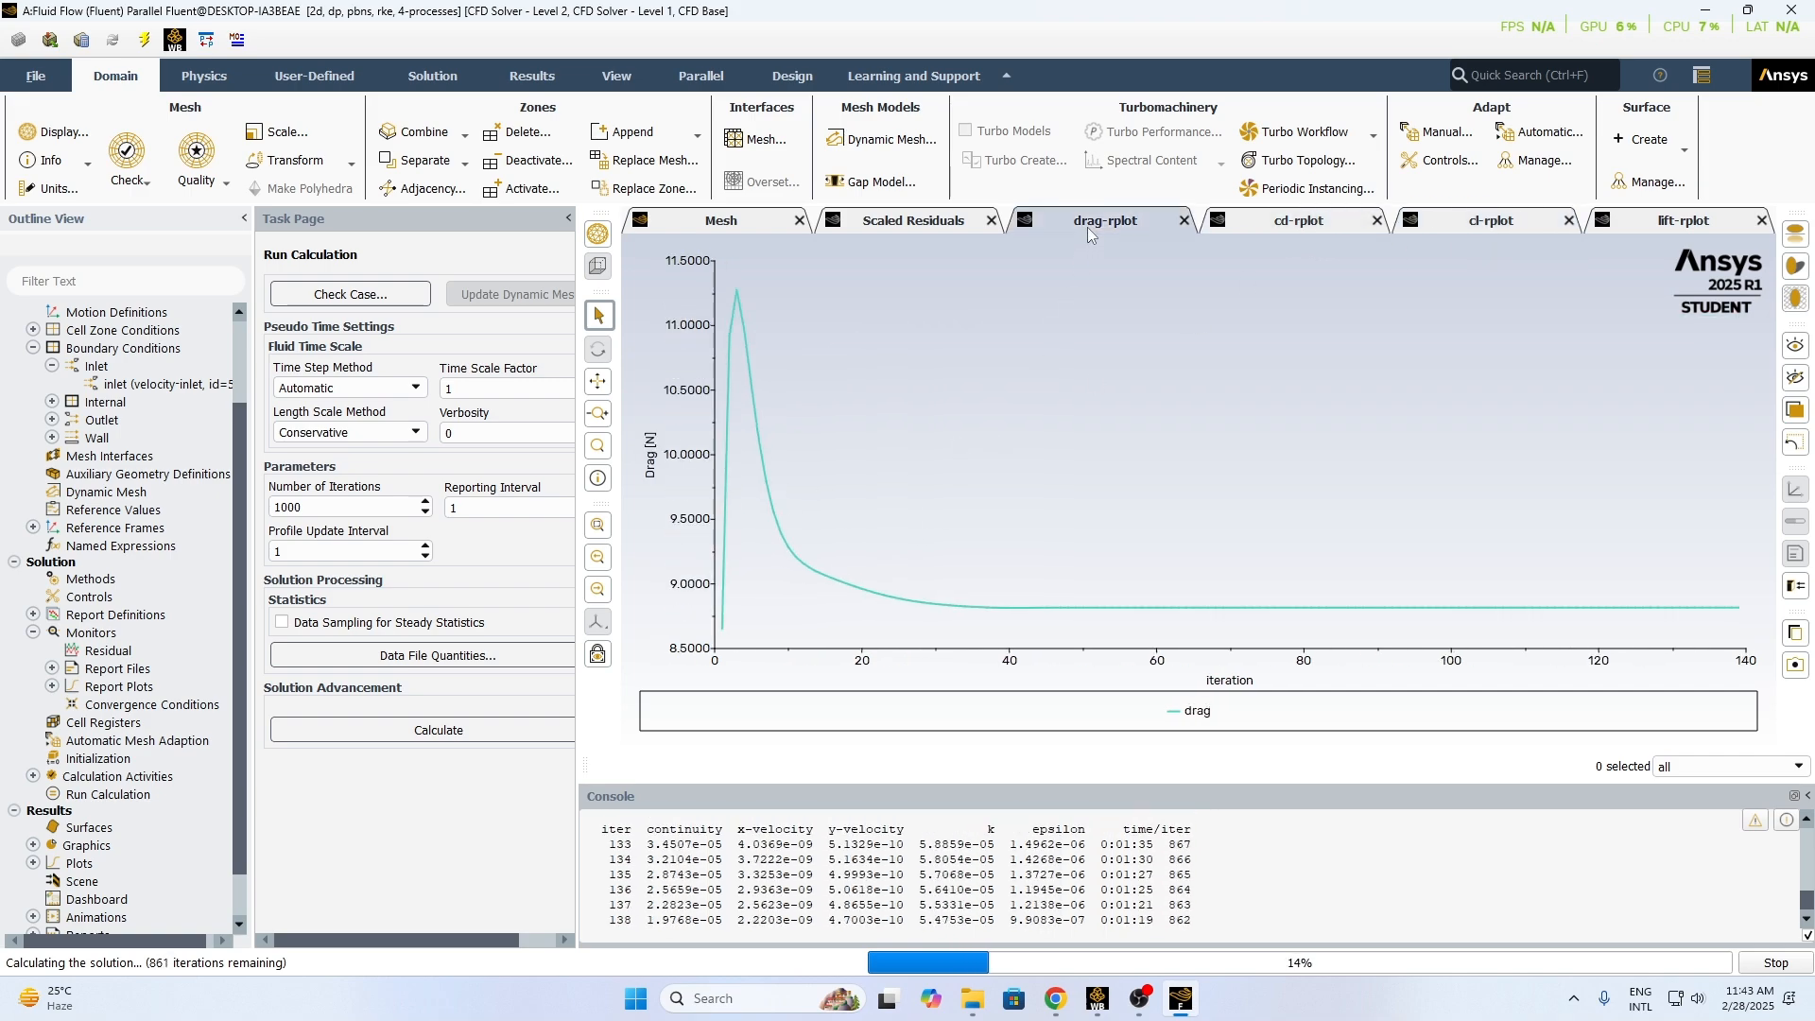
click(891, 229)
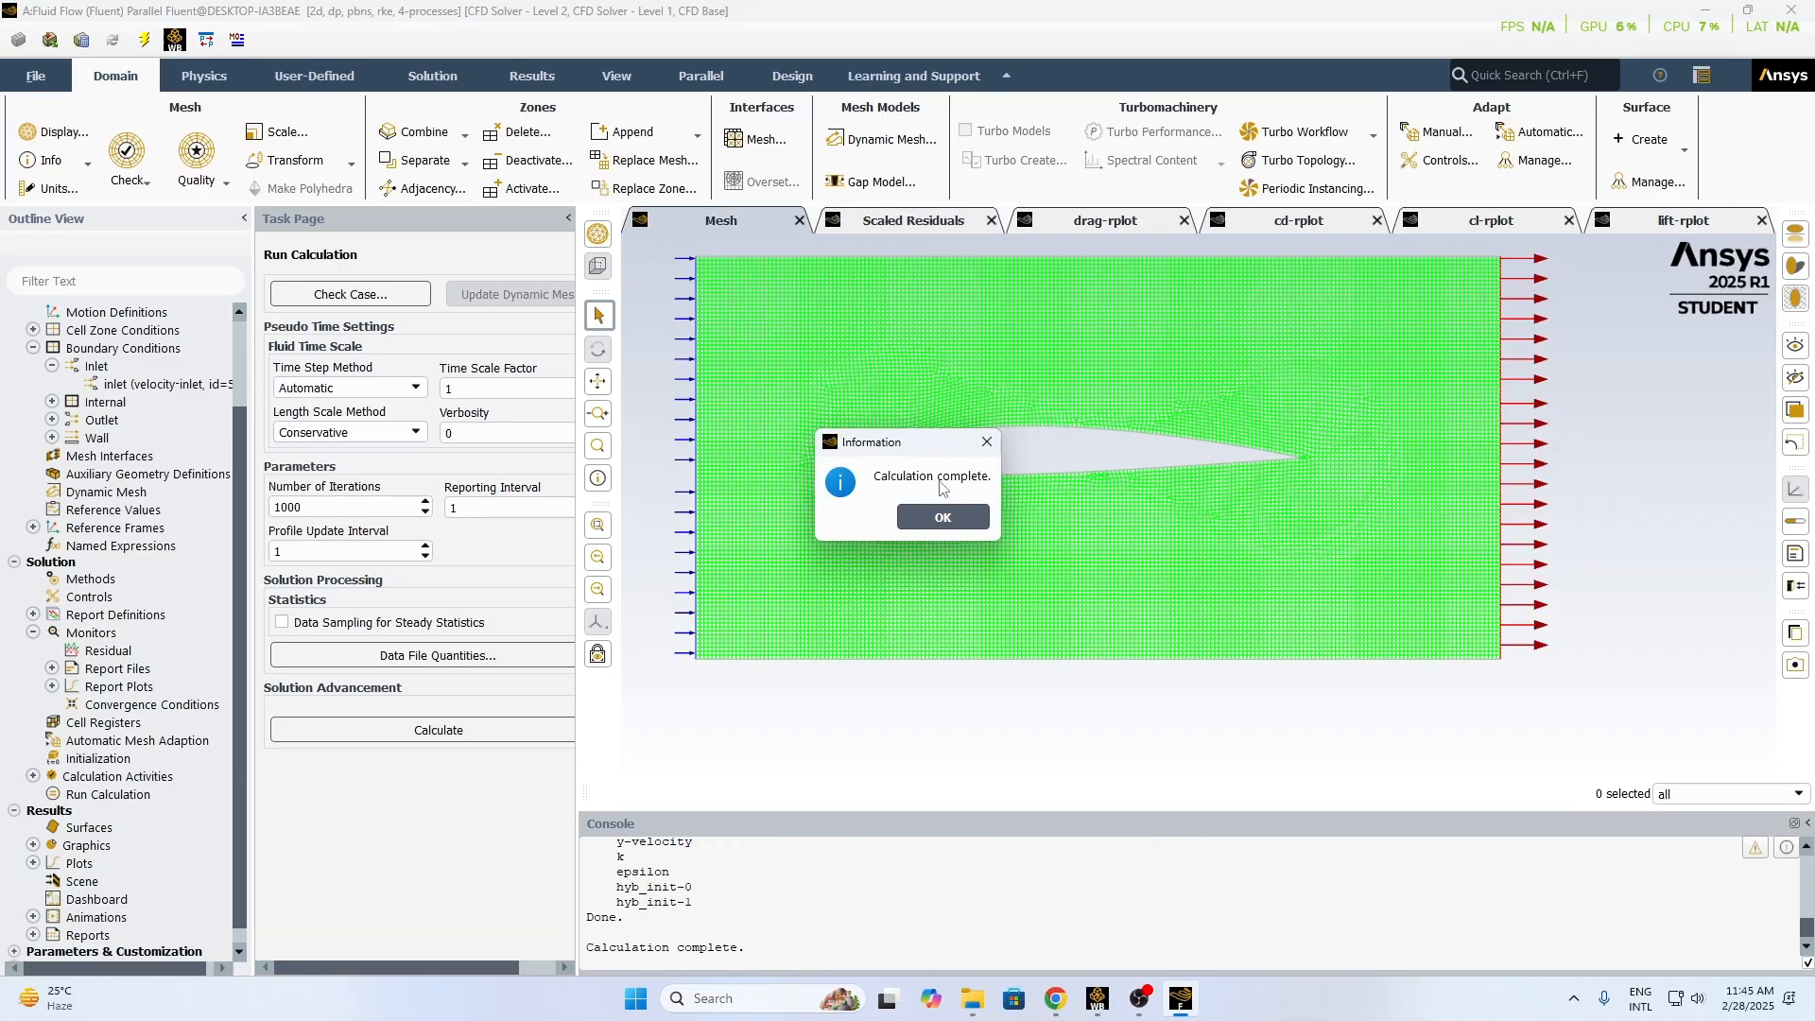
click(942, 517)
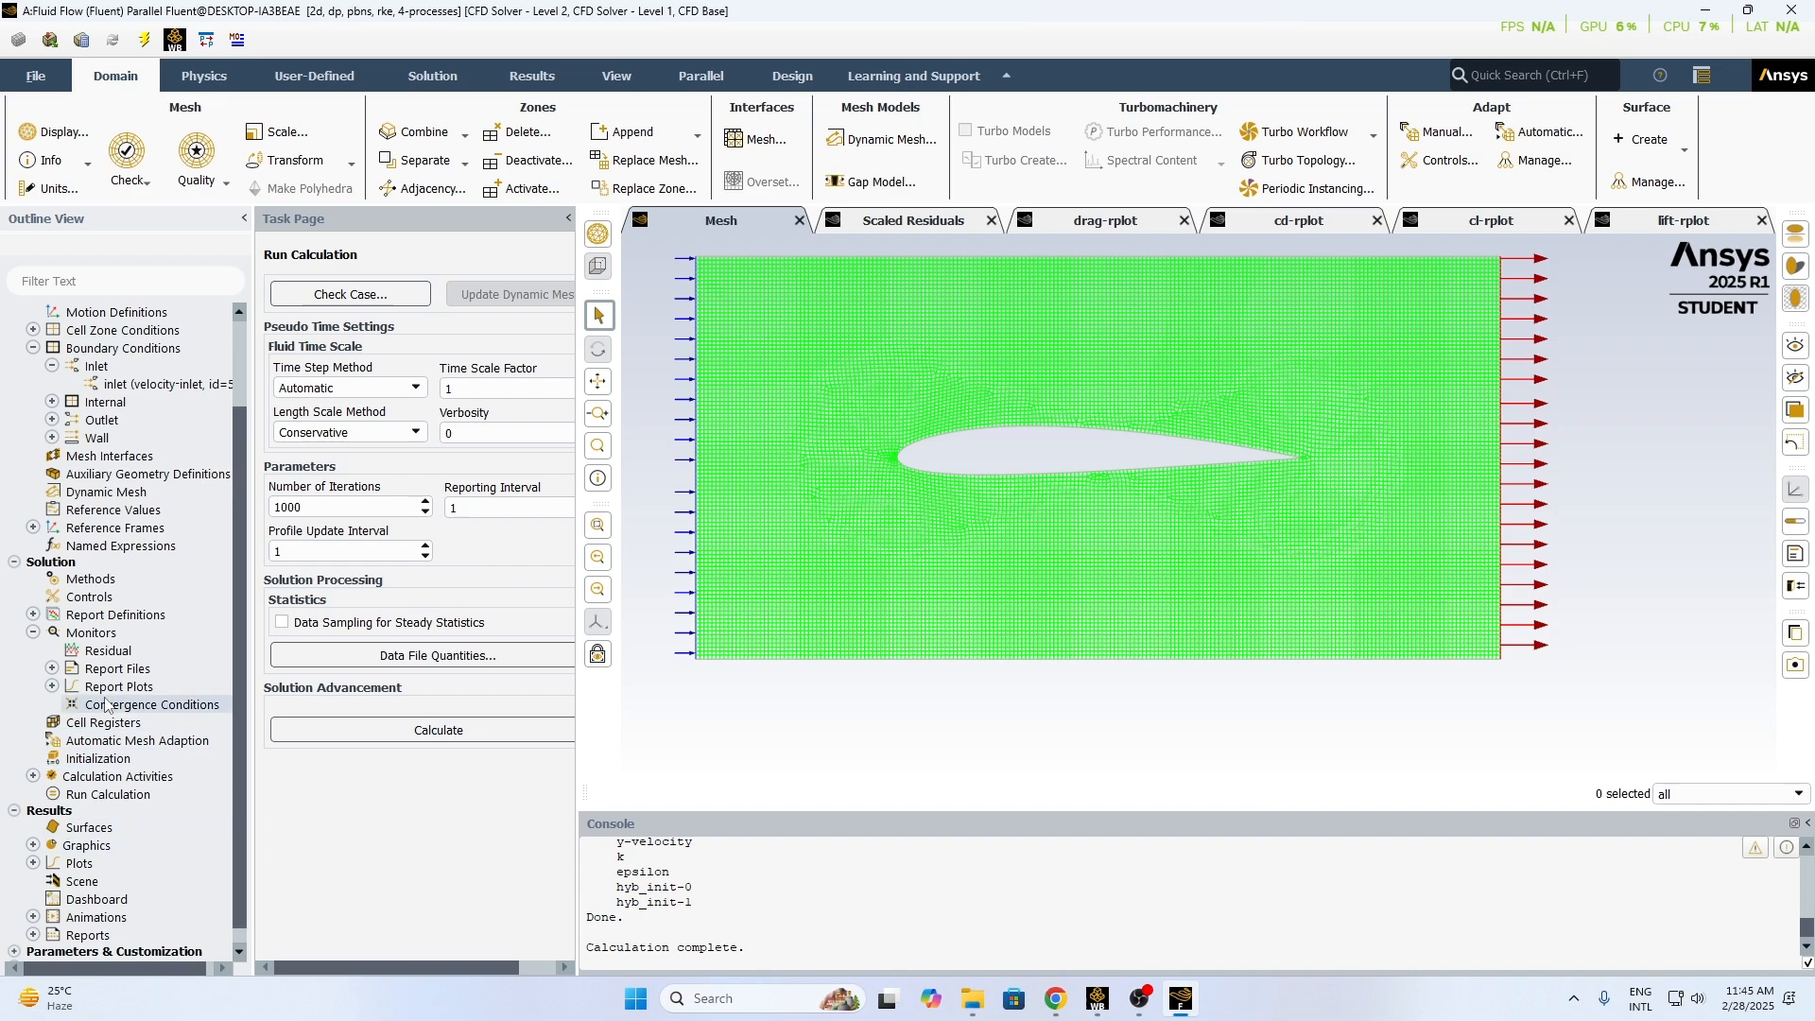
- Compute the lift and cl report definitions to read the airfoil's lift force and lift coefficient
click(33, 615)
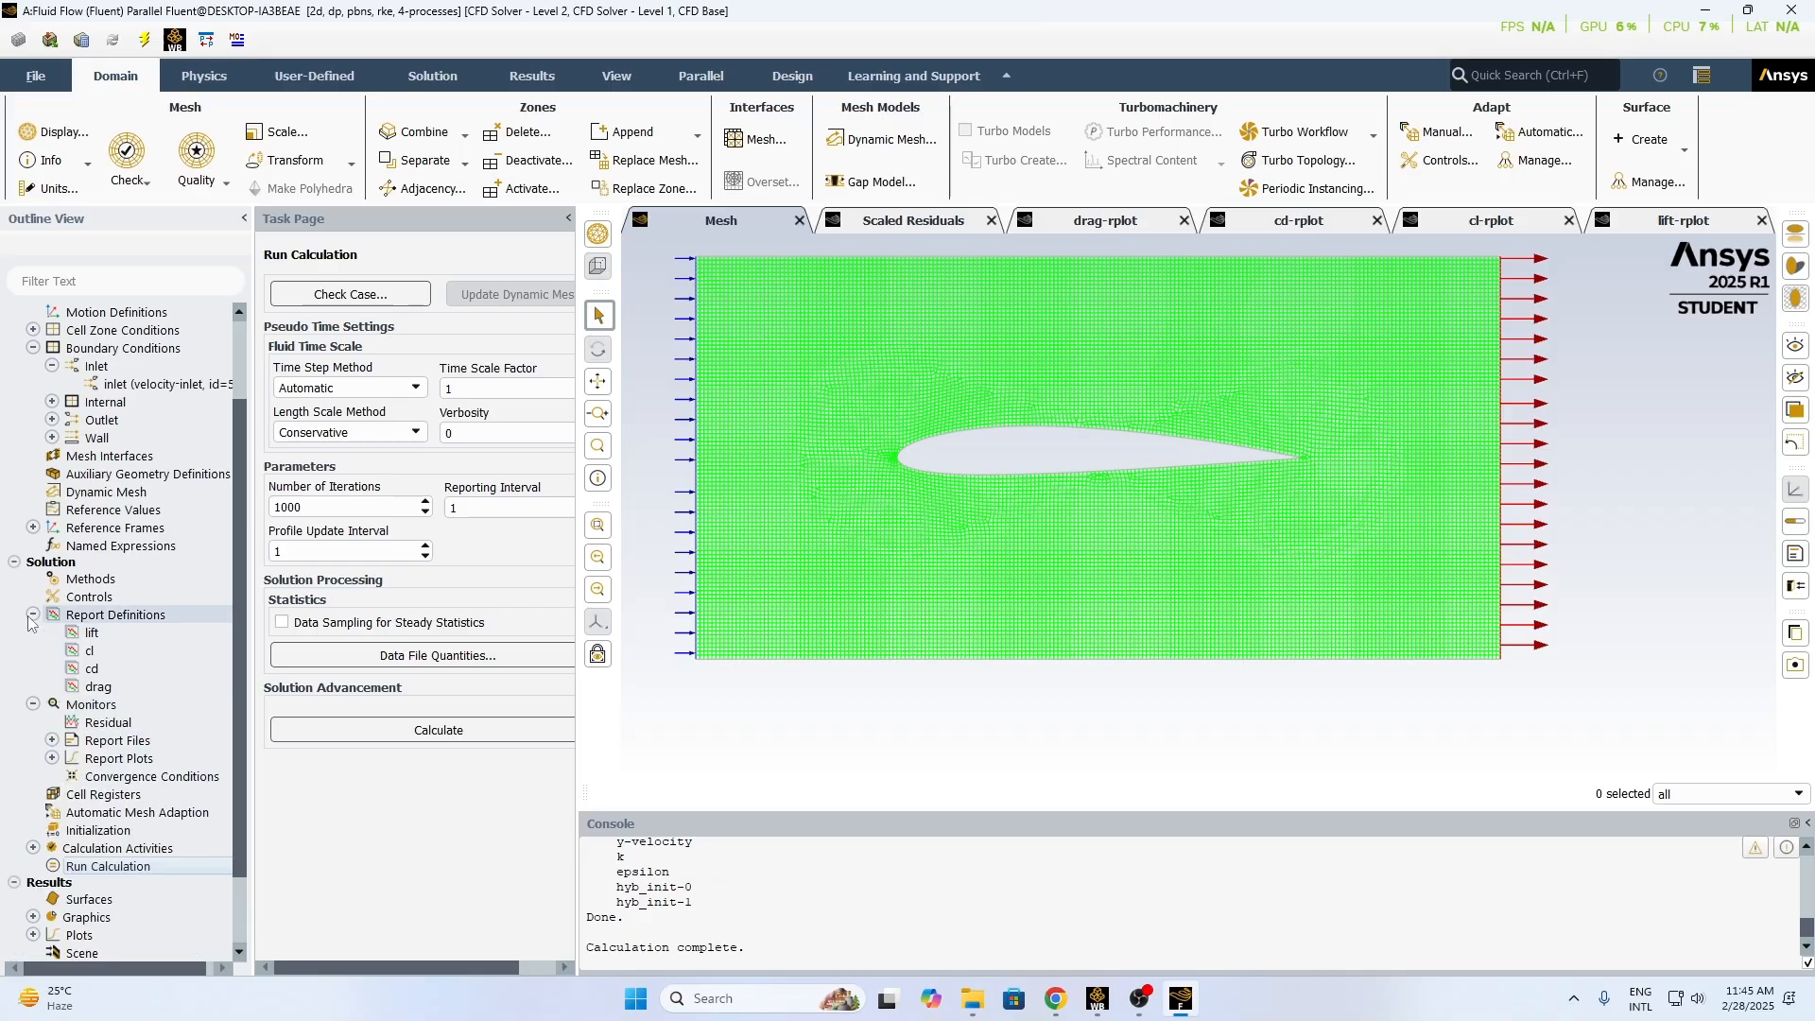
click(119, 640)
right_click(119, 644)
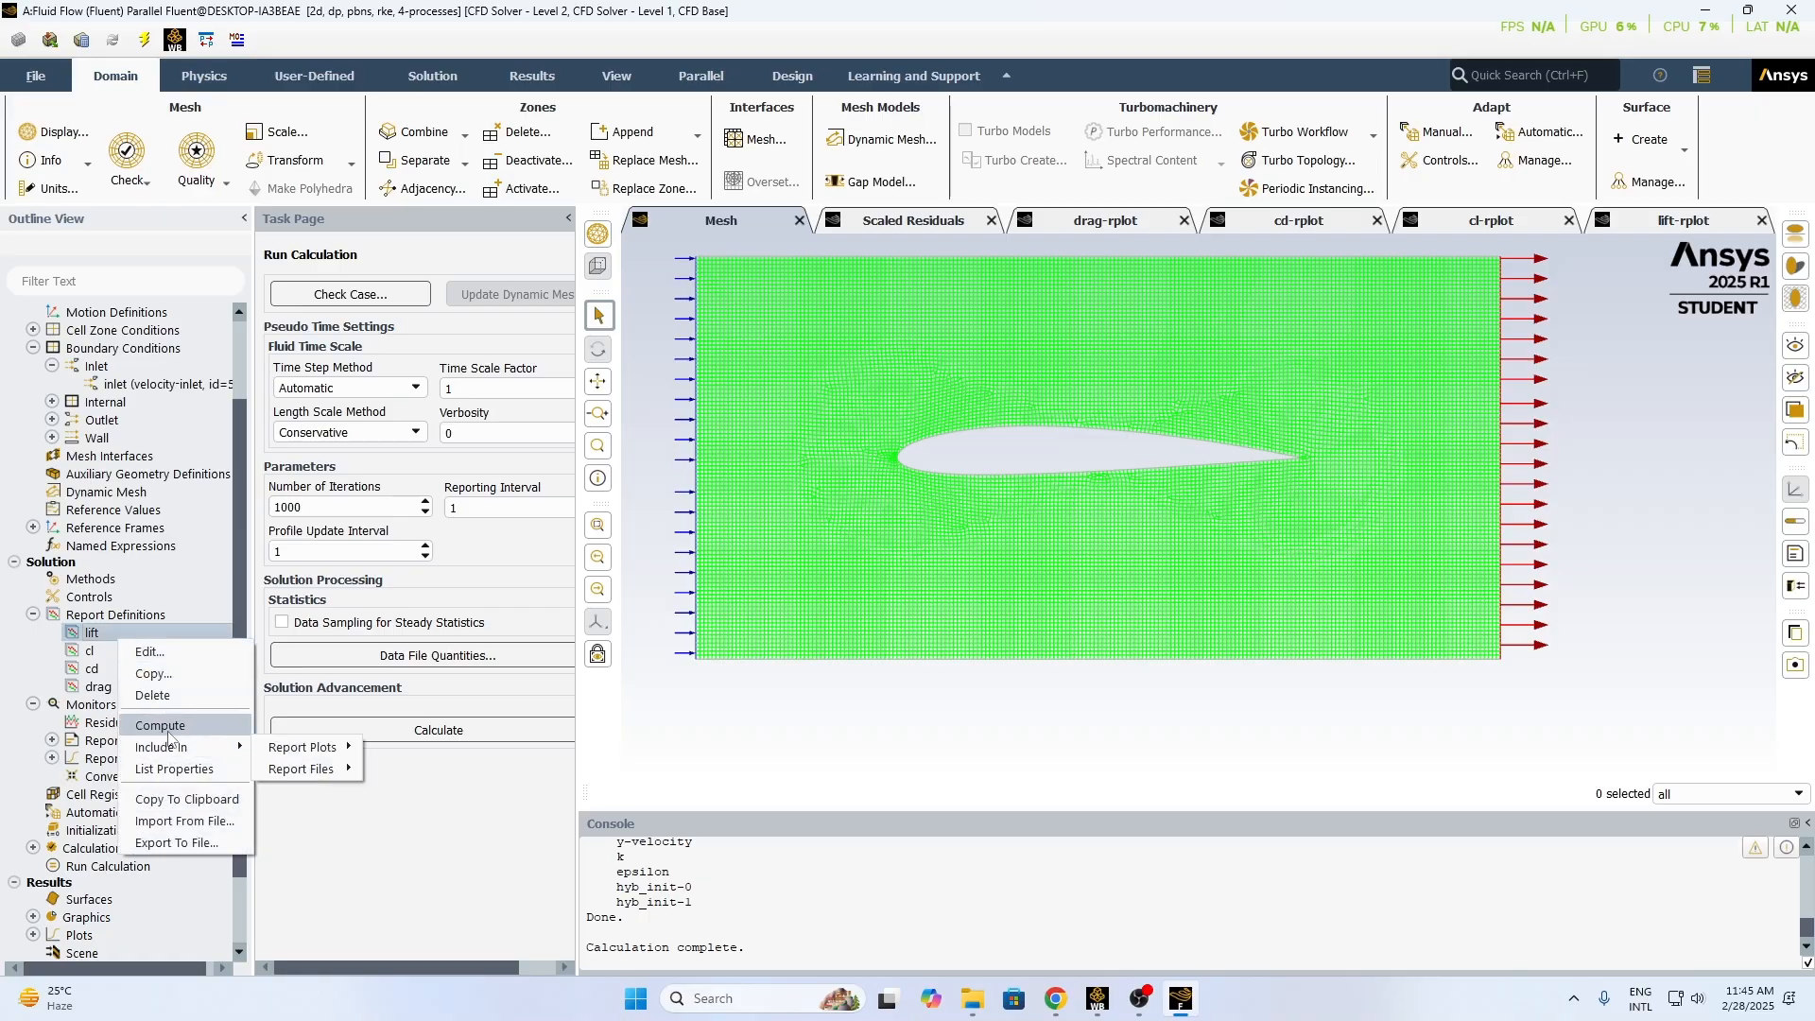
click(169, 730)
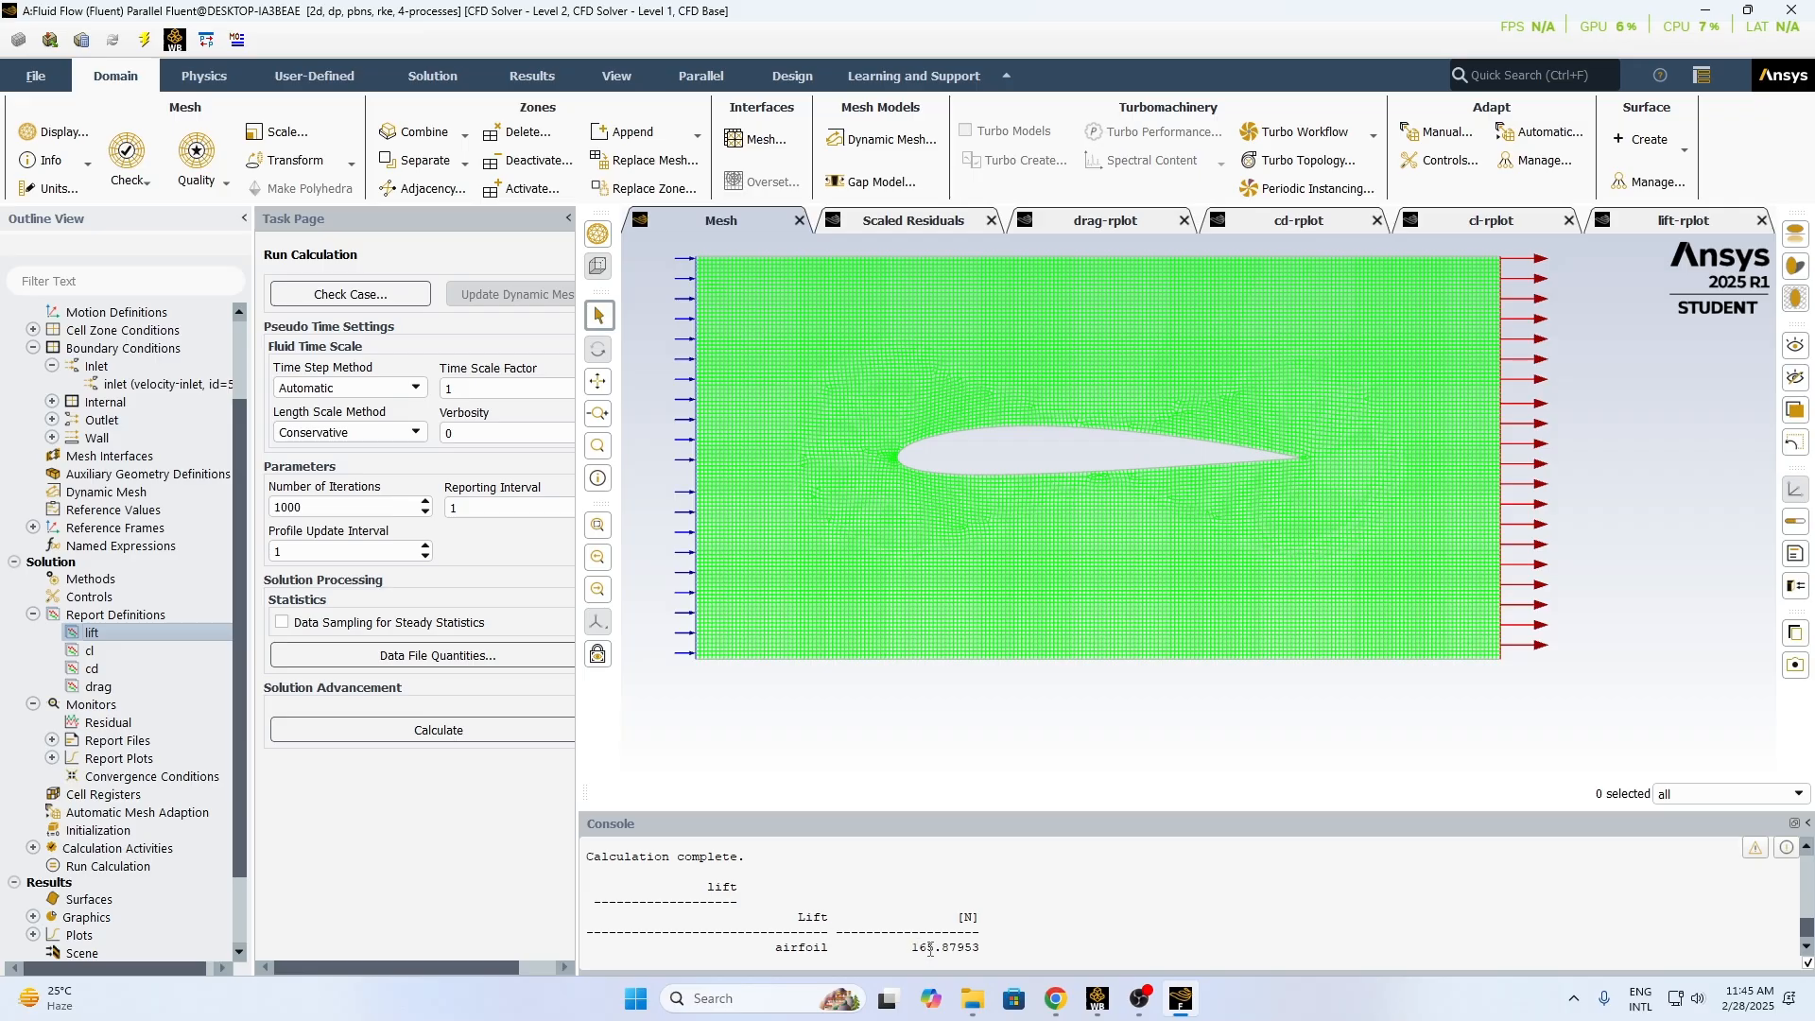
click(129, 653)
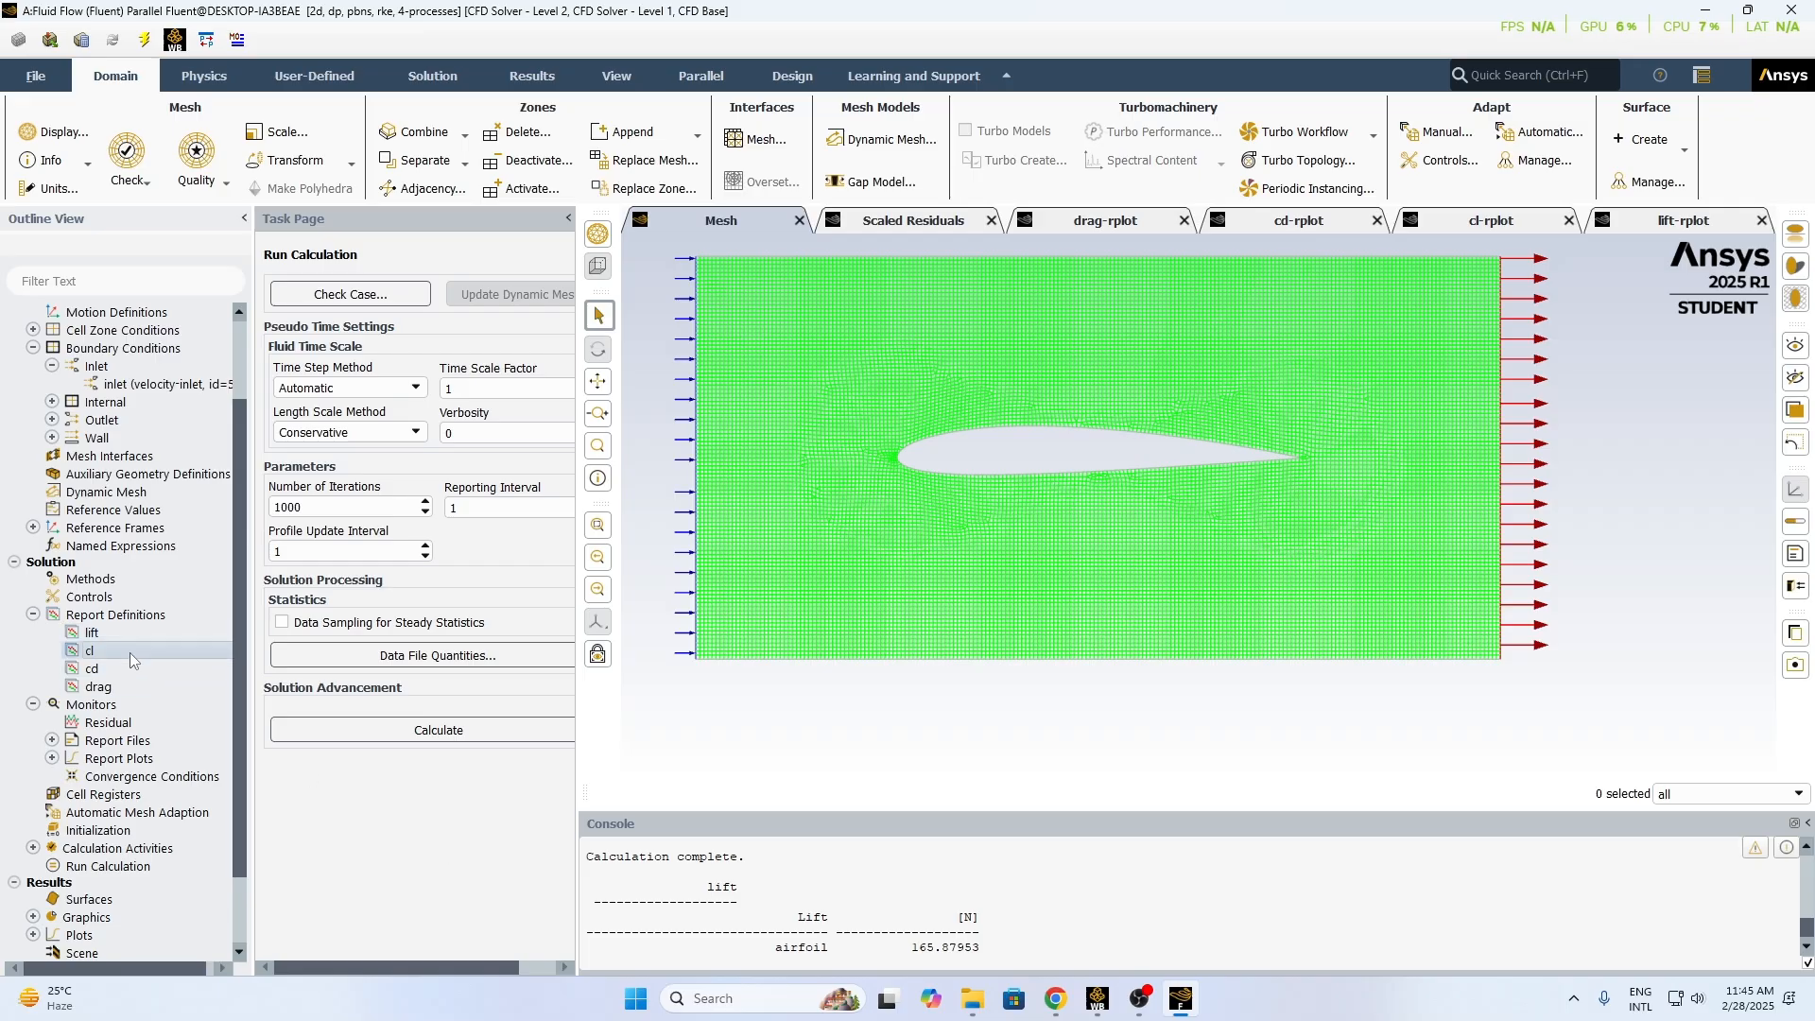
right_click(160, 653)
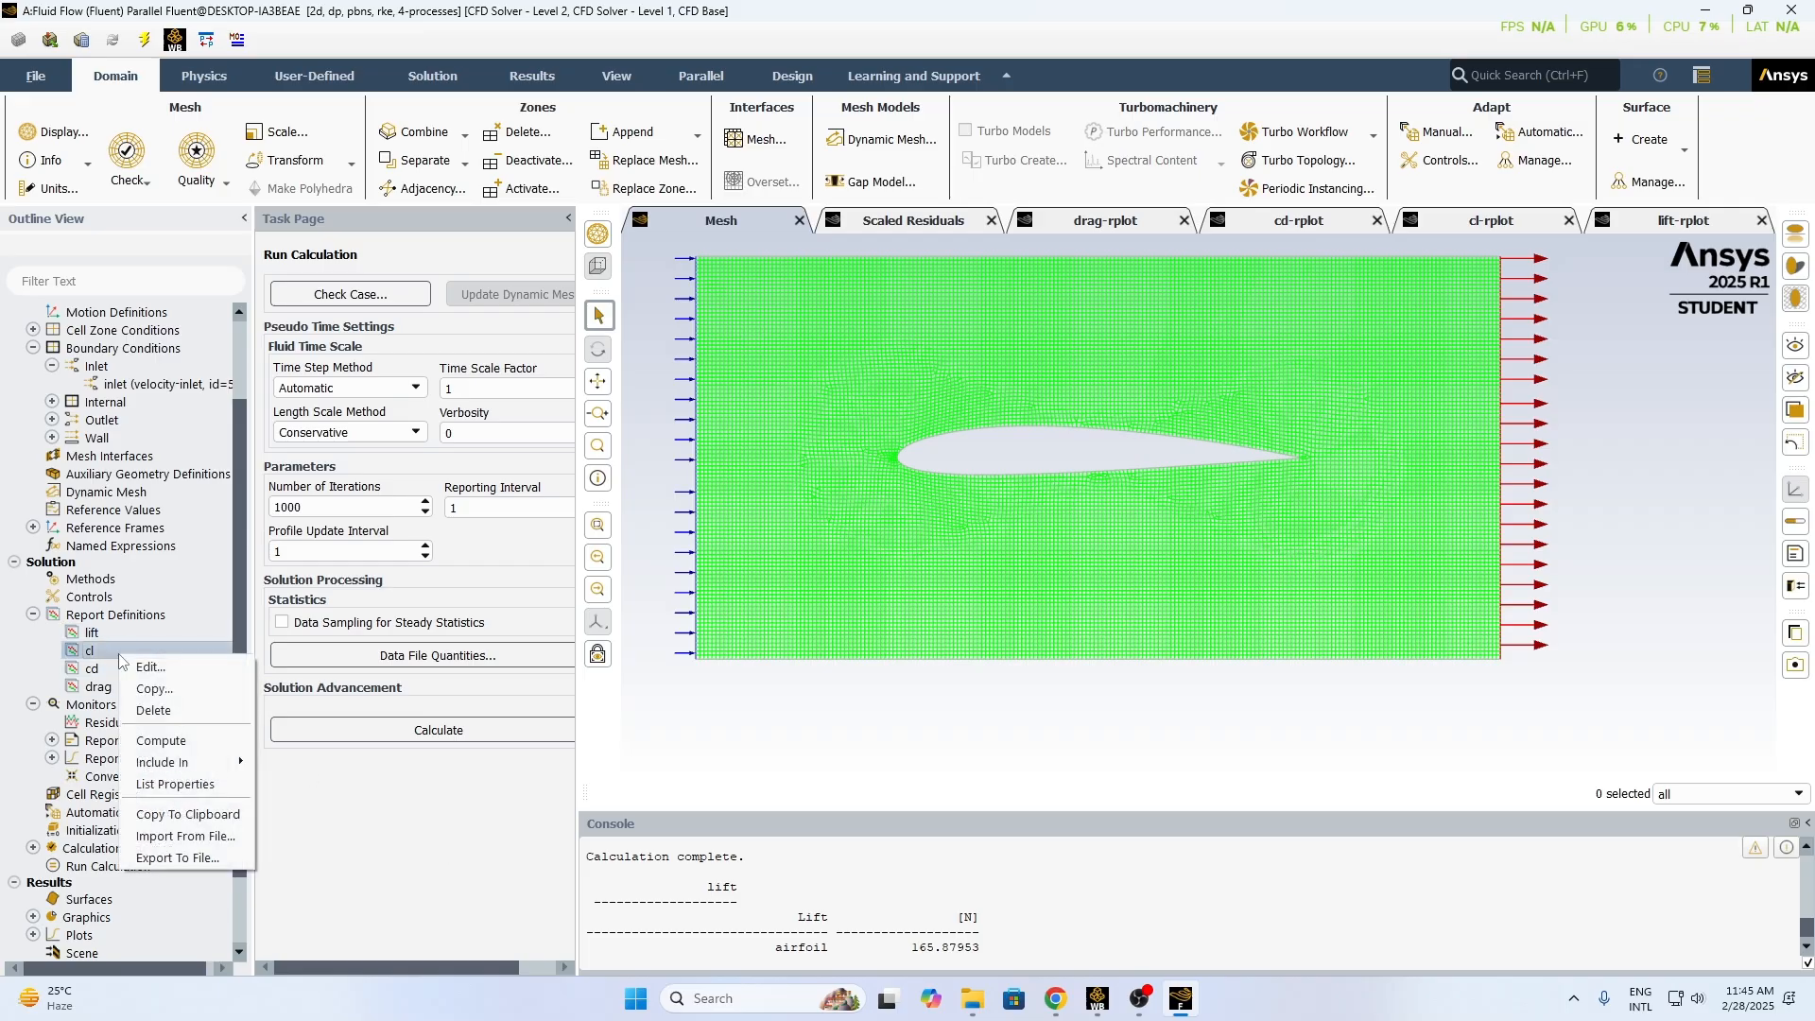
click(180, 745)
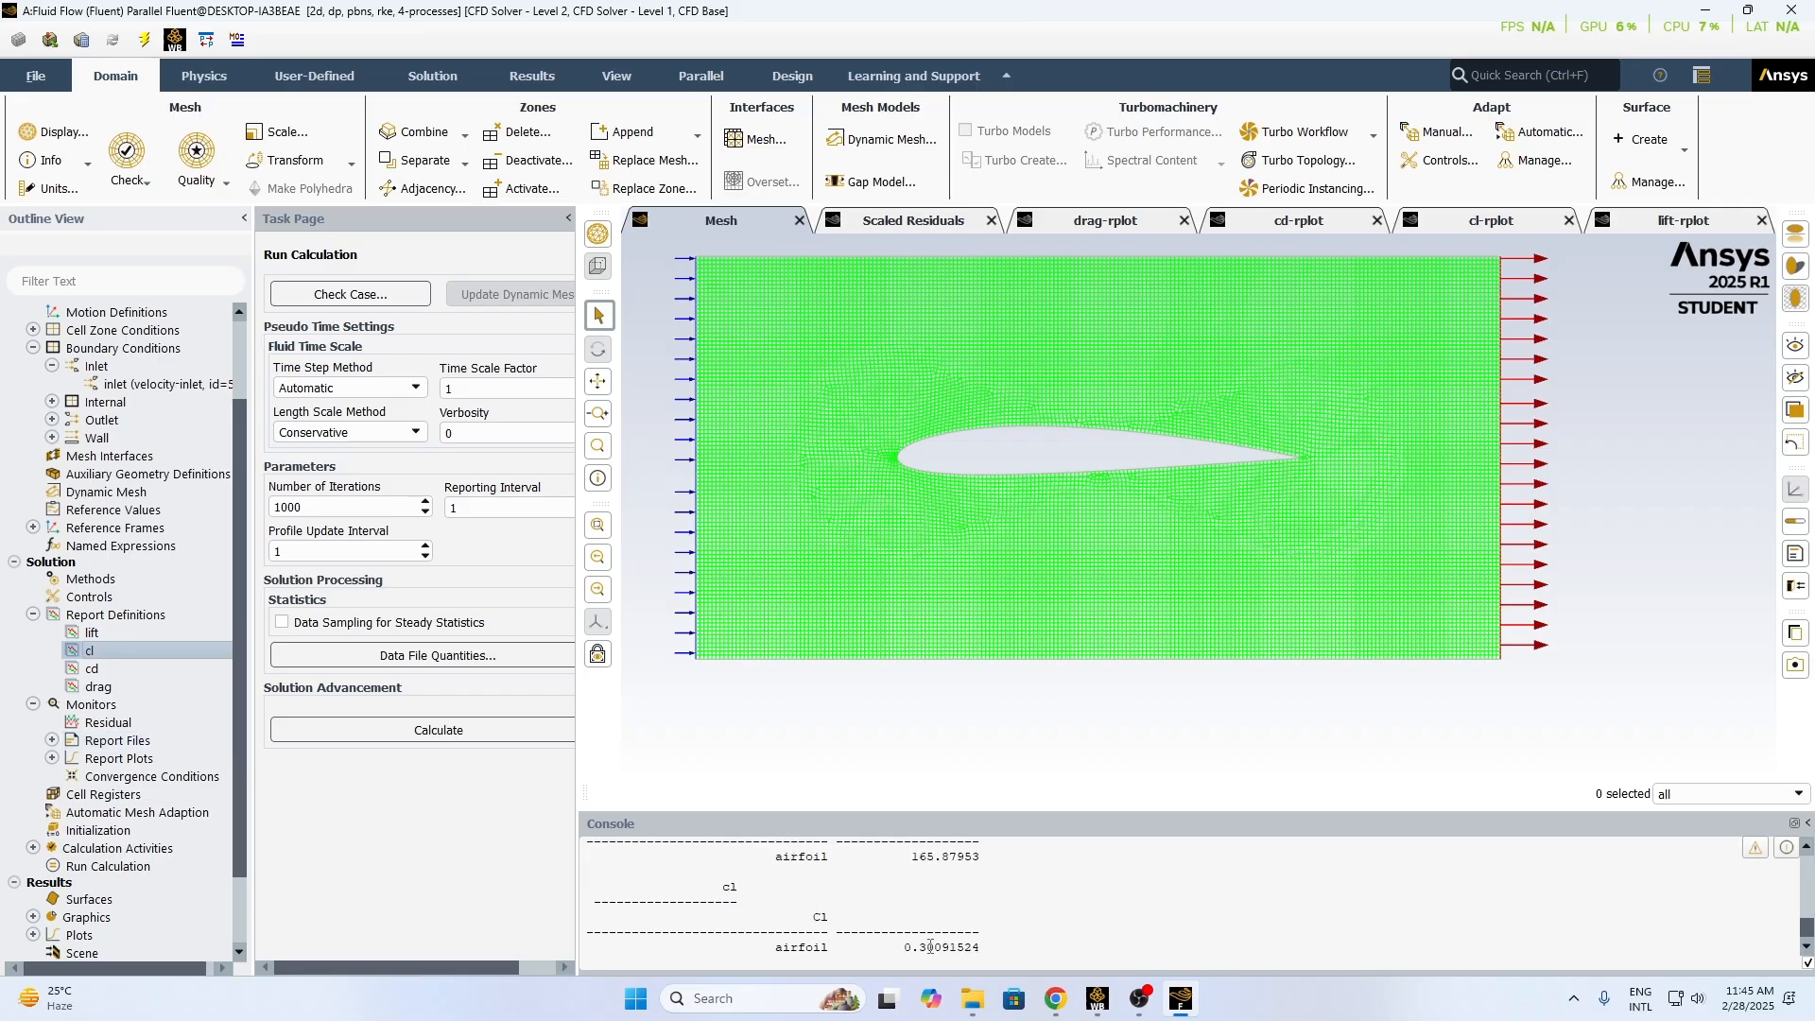
- Compute the cd and drag report definitions to read the airfoil's drag coefficient and drag force
right_click(102, 669)
click(141, 755)
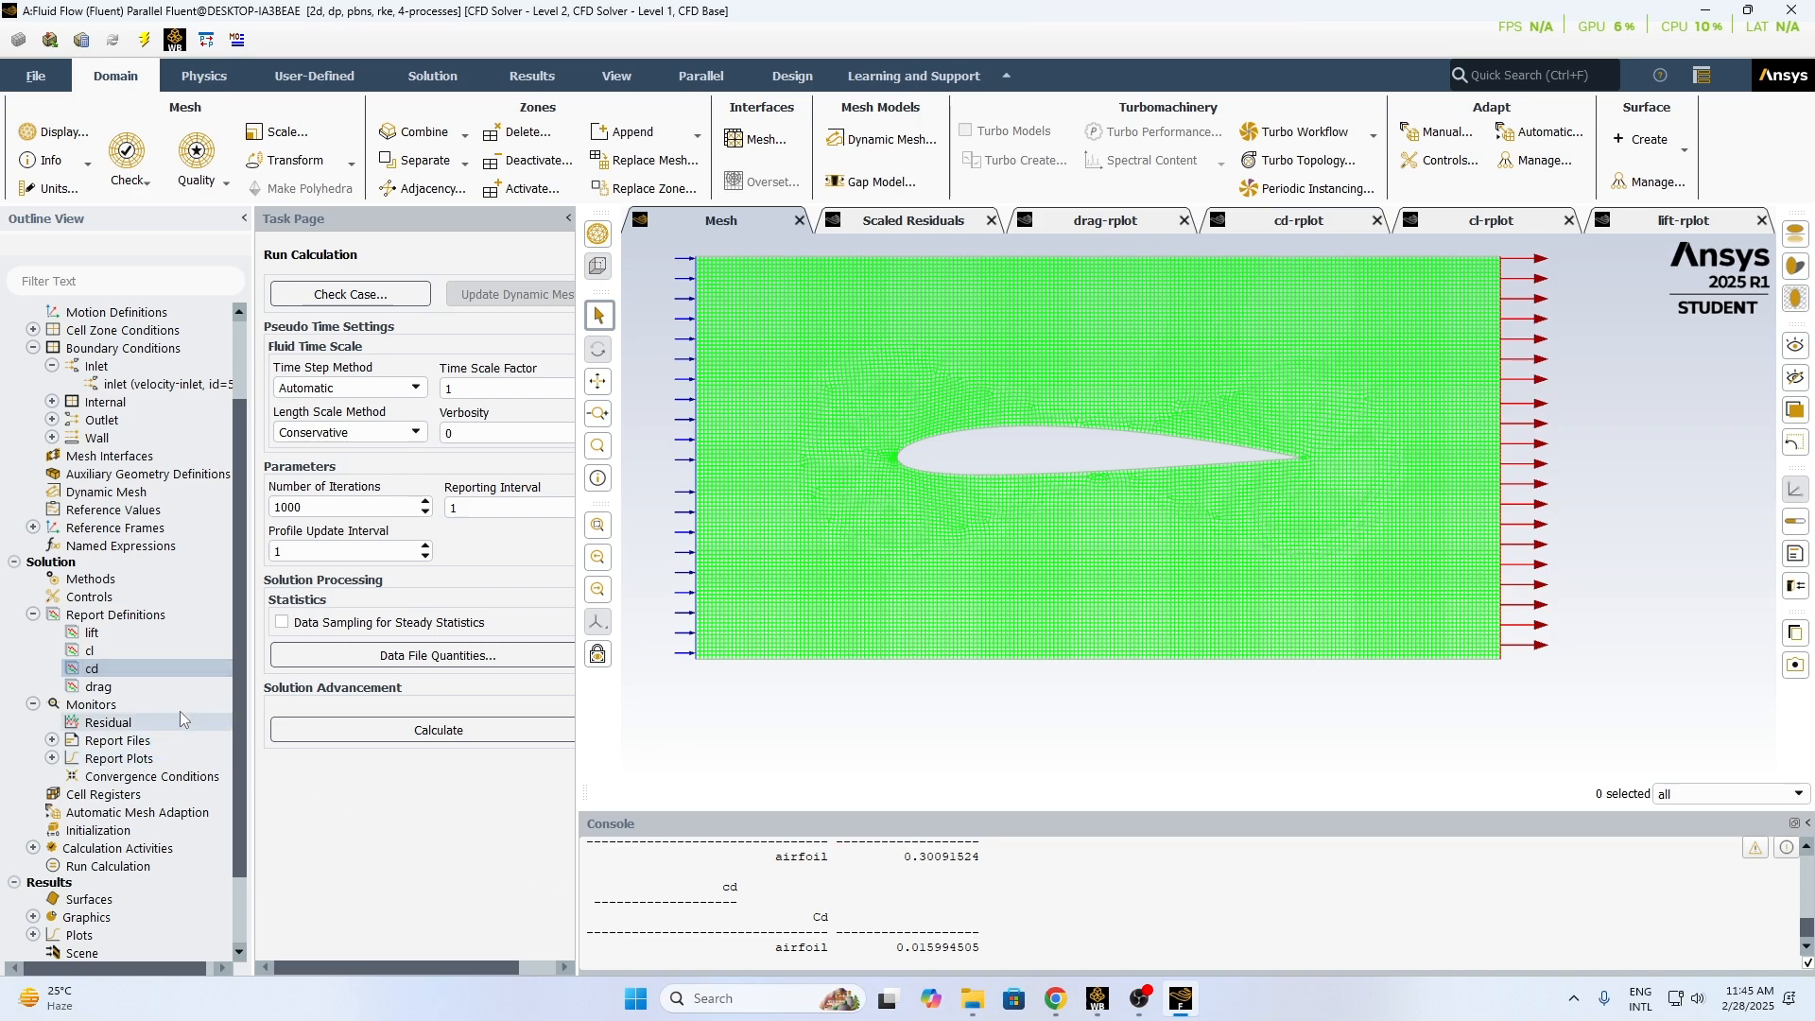
click(142, 690)
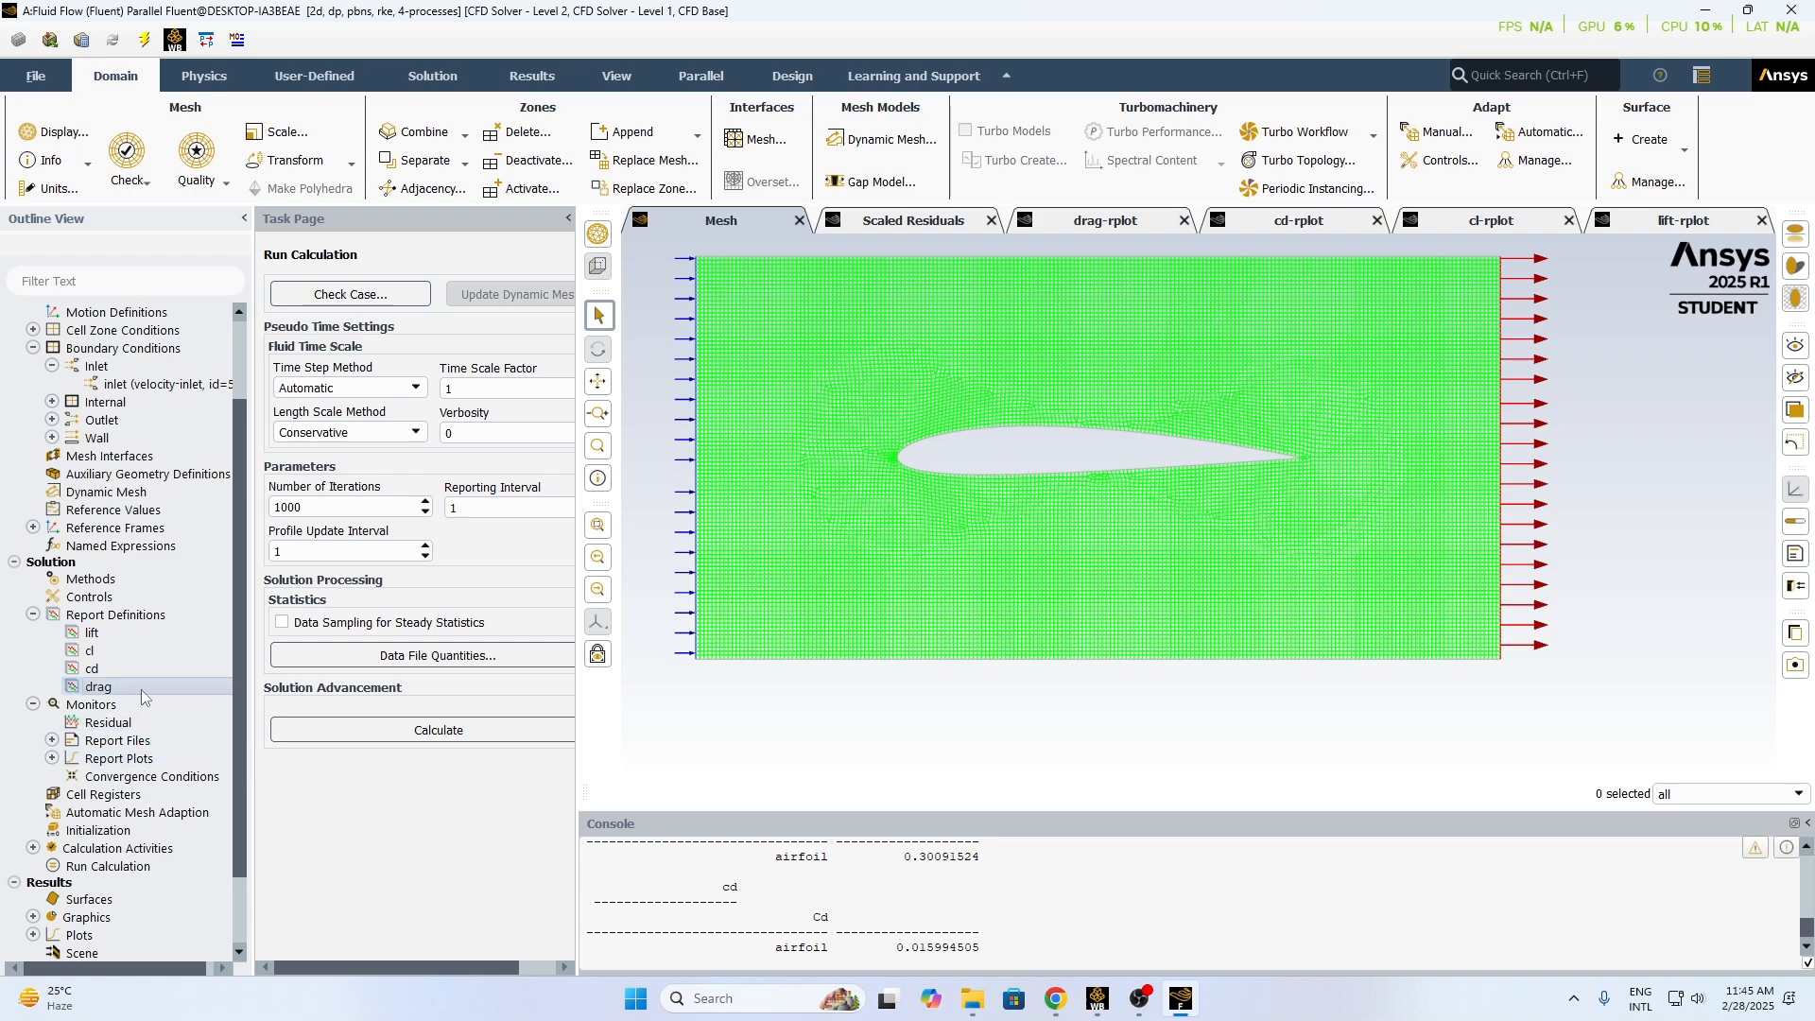
right_click(168, 698)
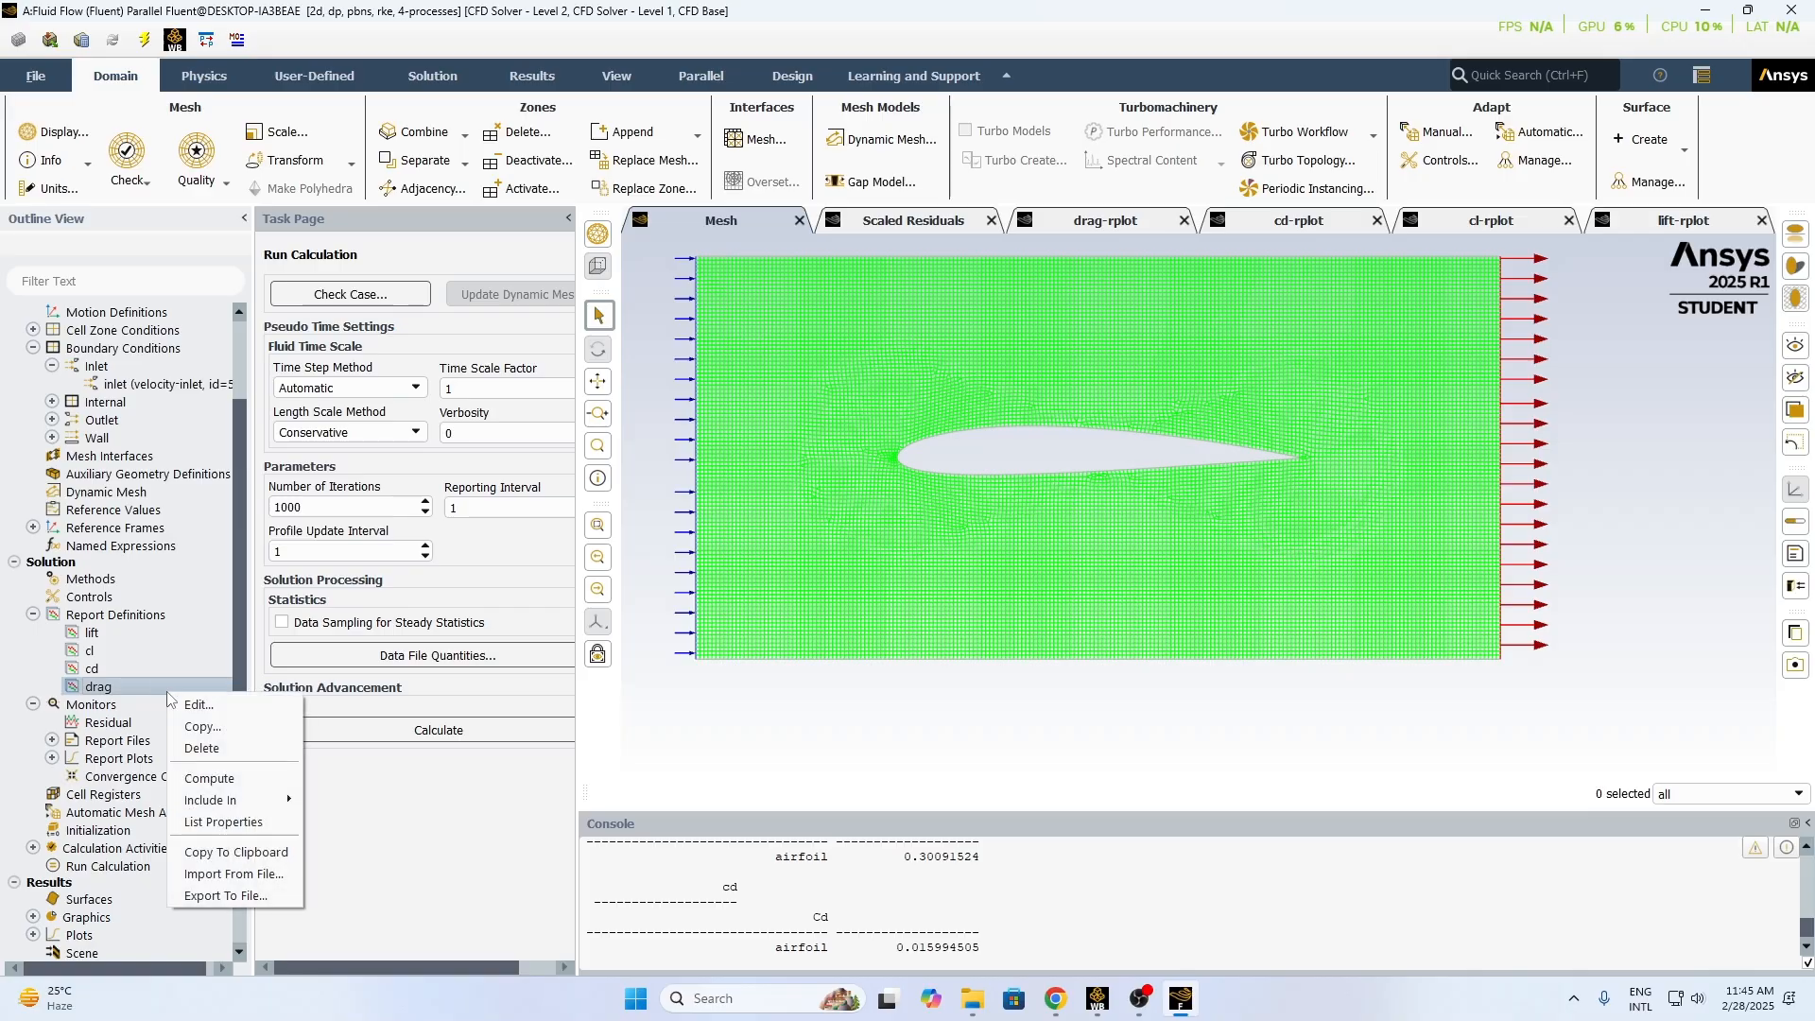
click(215, 778)
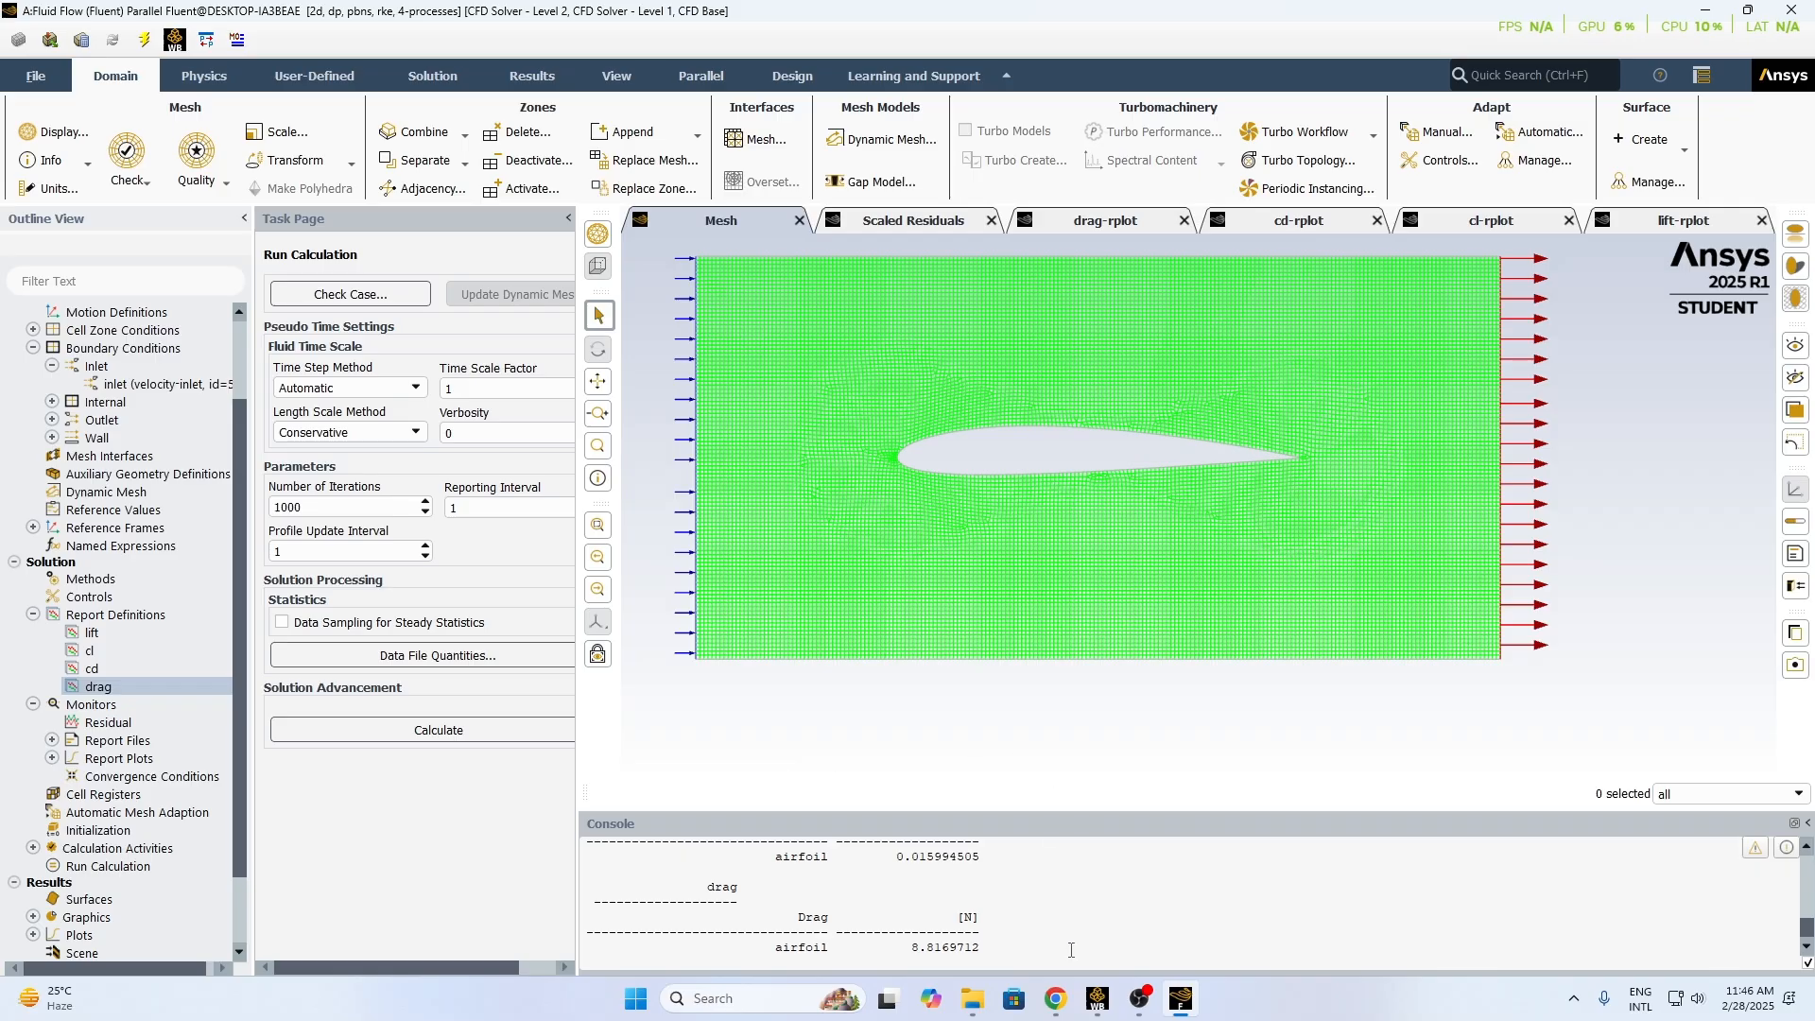
- Switch to the Workbench project schematic containing the Fluid Flow (Fluent) system
click(1097, 998)
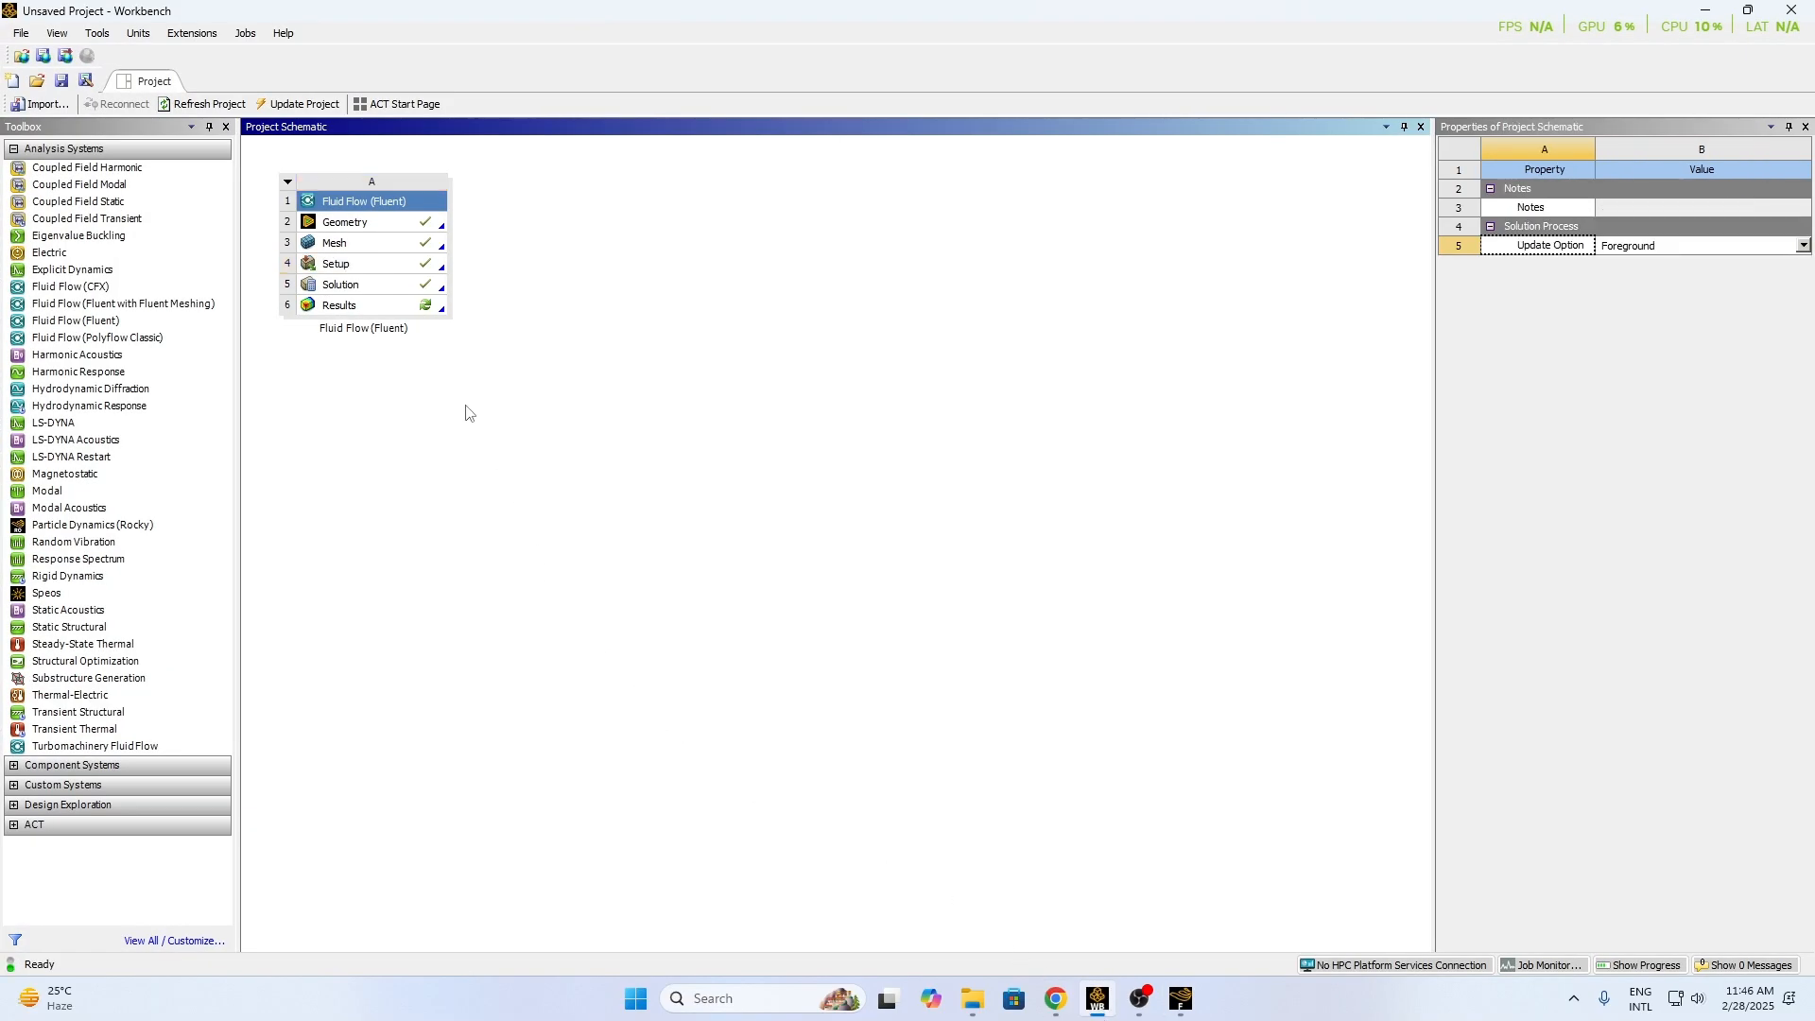